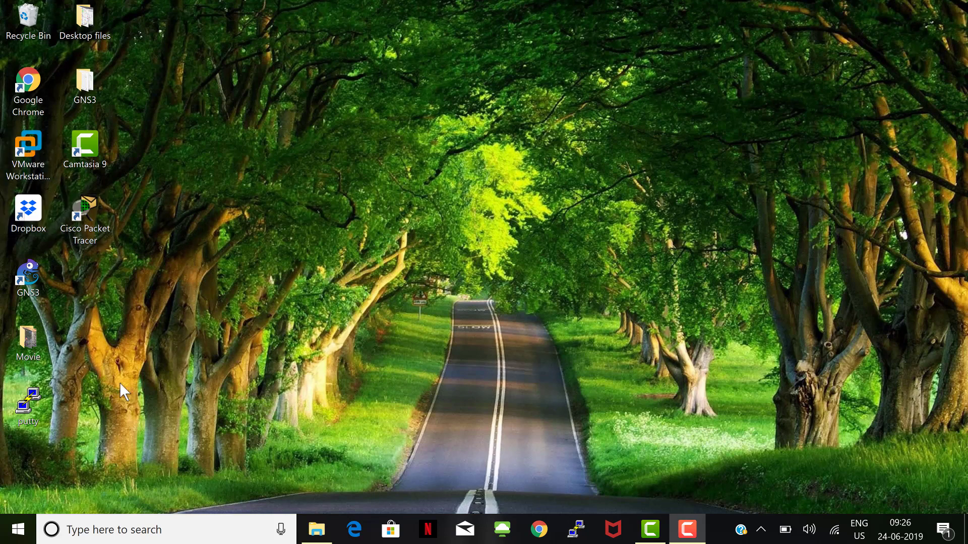
# Run ncpa.cpl from Windows search to open Network Connections
pyautogui.click(206, 525)
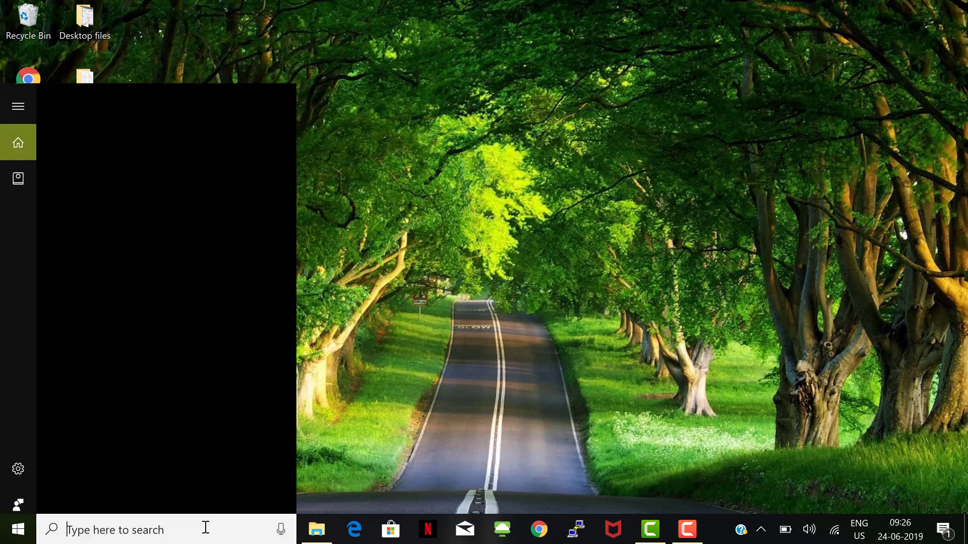
pyautogui.write('ncp')
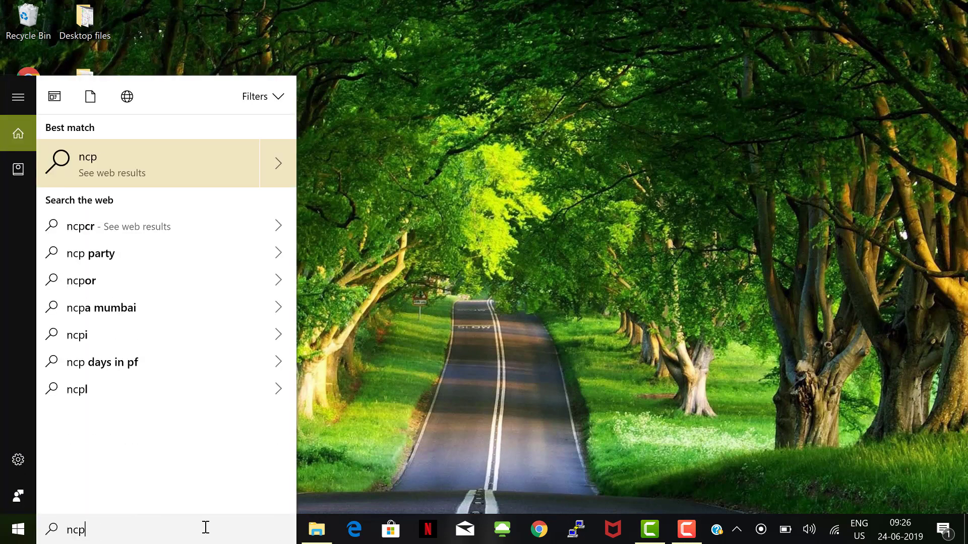
pyautogui.write('a')
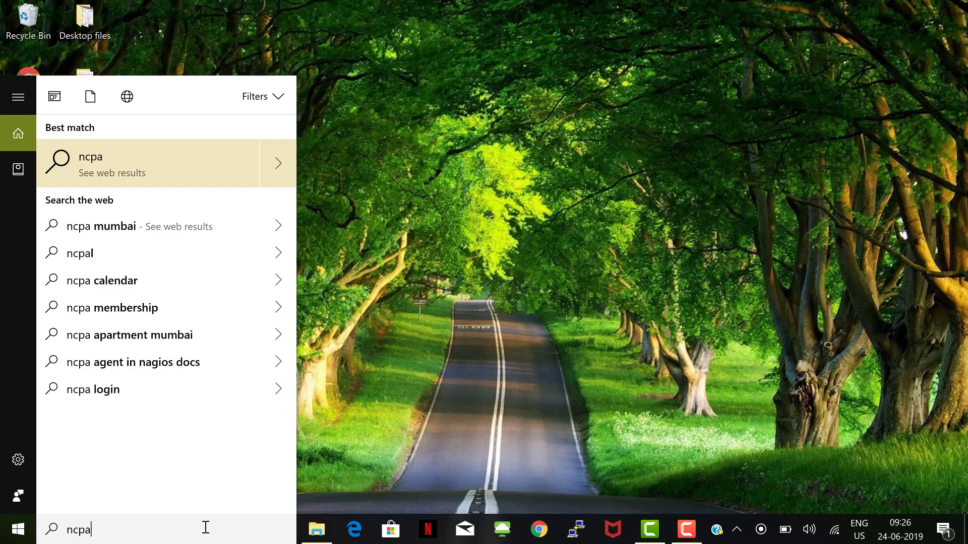
pyautogui.write('.cpl')
pyautogui.press('Return')
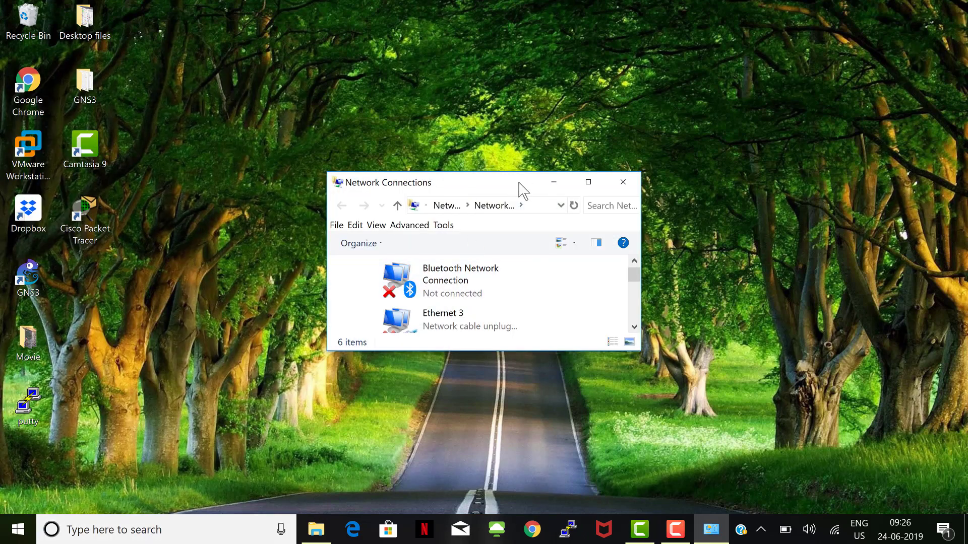
# Maximize Network Connections, select Wi-Fi, VMnet1 and VMnet8, and refresh the adapter list
pyautogui.doubleClick(519, 186)
pyautogui.click(151, 156)
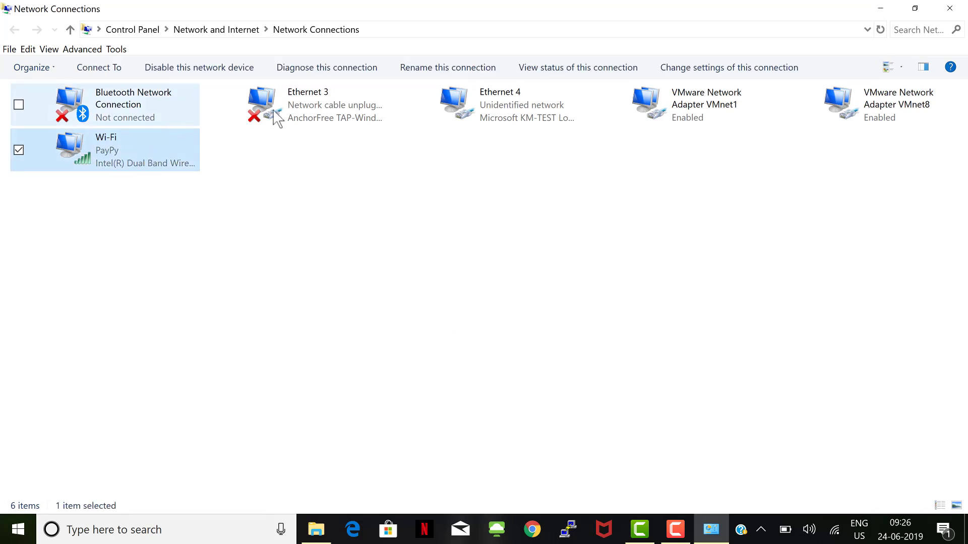
pyautogui.click(713, 102)
pyautogui.click(876, 102)
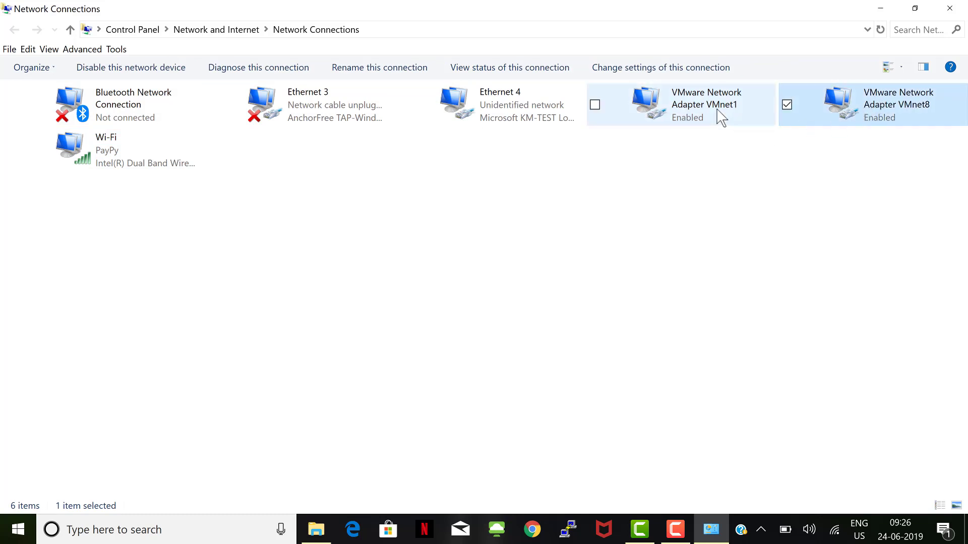
pyautogui.rightClick(440, 198)
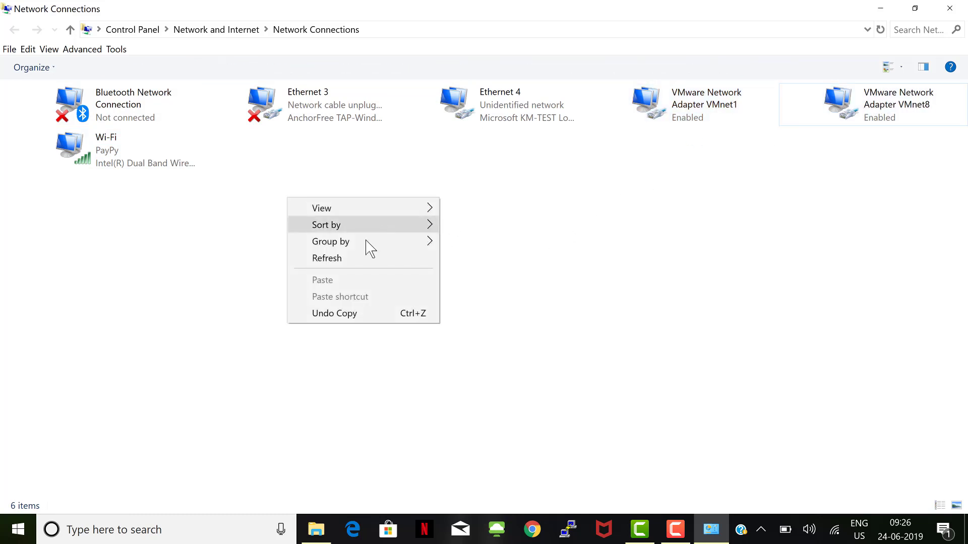
pyautogui.click(344, 264)
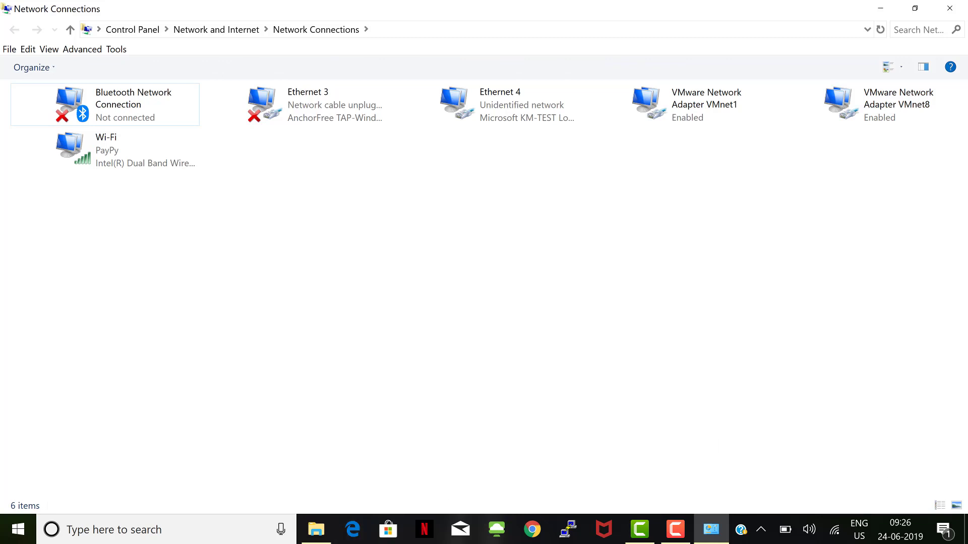
# Search Windows for 'gns3' and launch the GNS3 app
pyautogui.click(159, 534)
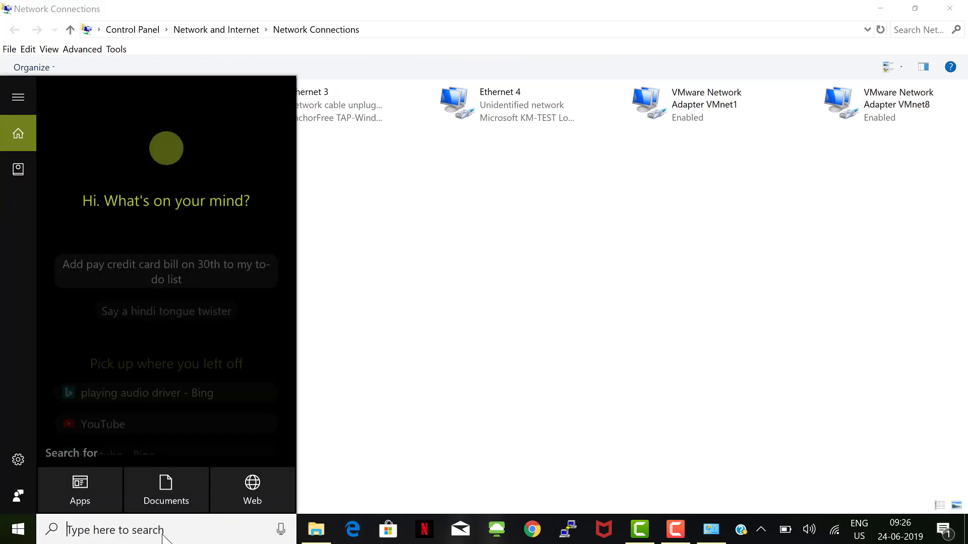
pyautogui.write('gns')
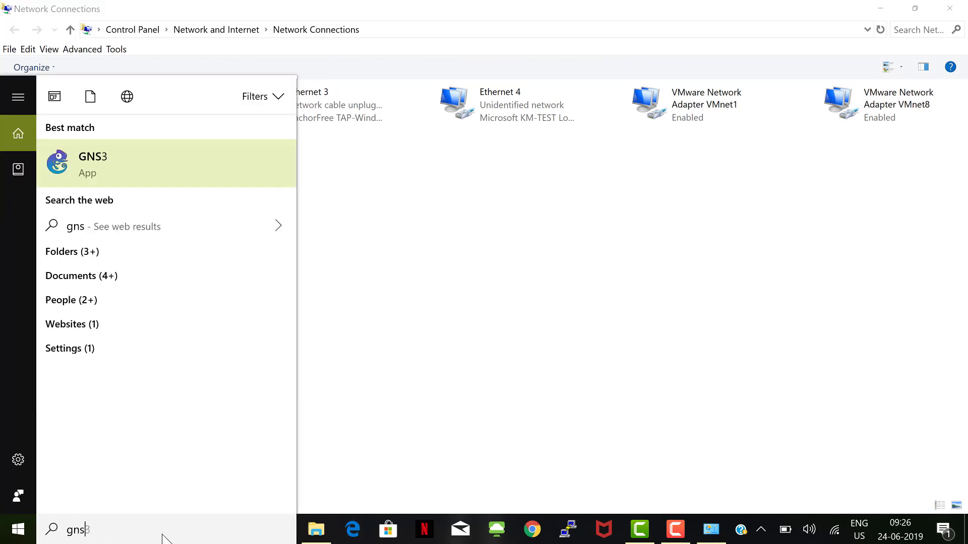
pyautogui.write('3')
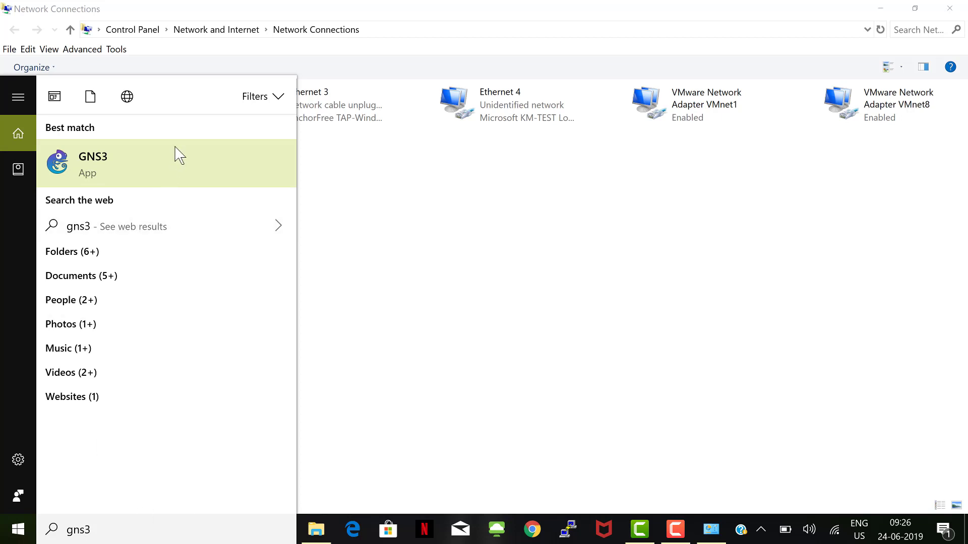
pyautogui.click(178, 155)
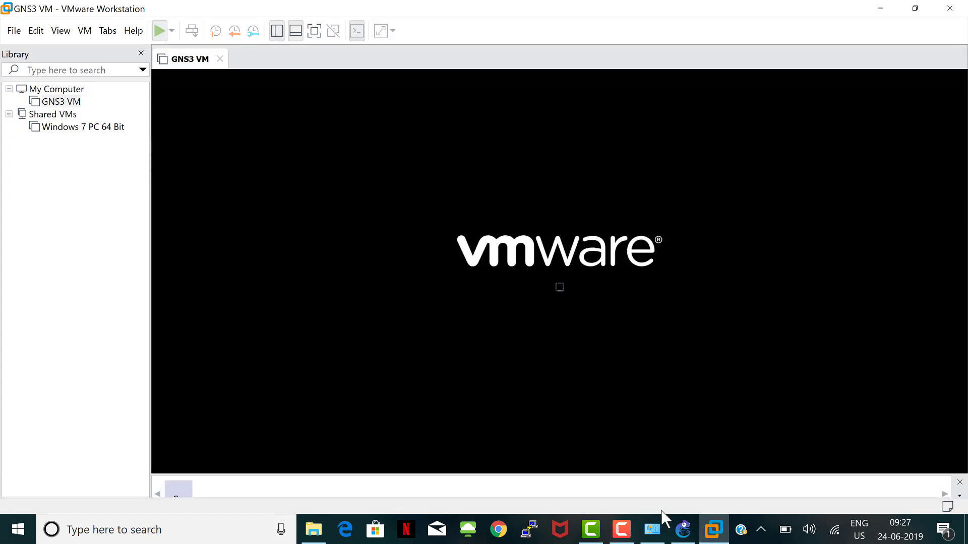
# Move GNS3's Project dialog aside to check the GNS3 VM server status, then switch to VMware
pyautogui.click(683, 528)
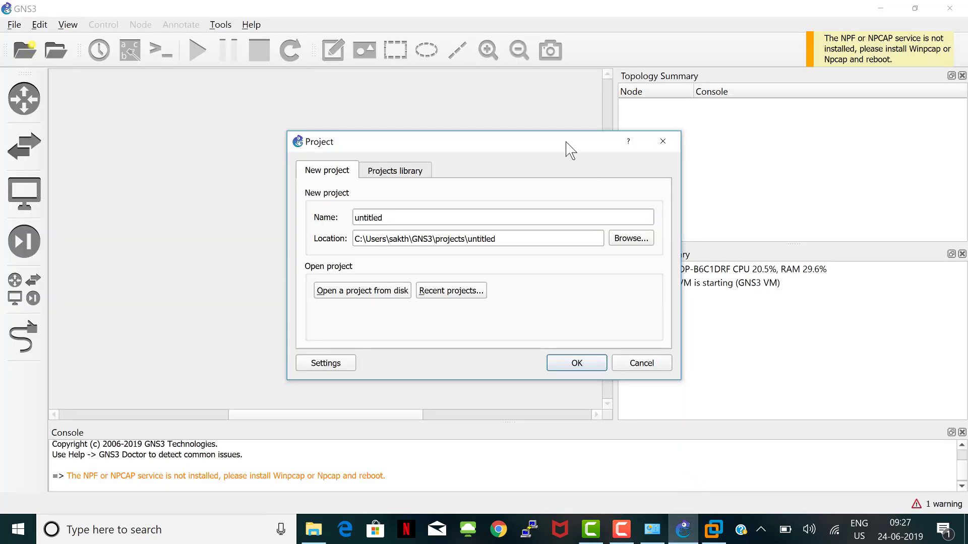
pyautogui.moveTo(565, 142); pyautogui.dragTo(352, 116)
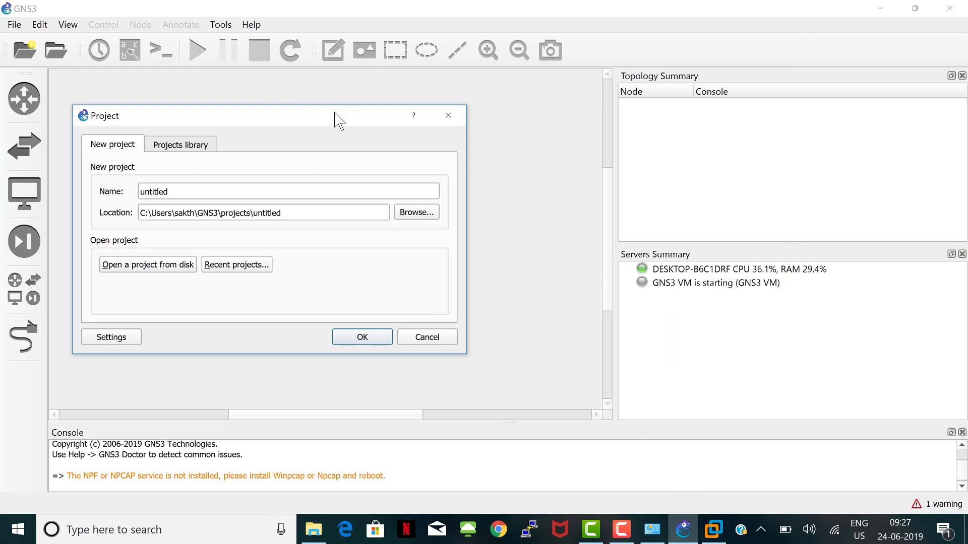
pyautogui.moveTo(297, 115); pyautogui.dragTo(353, 110)
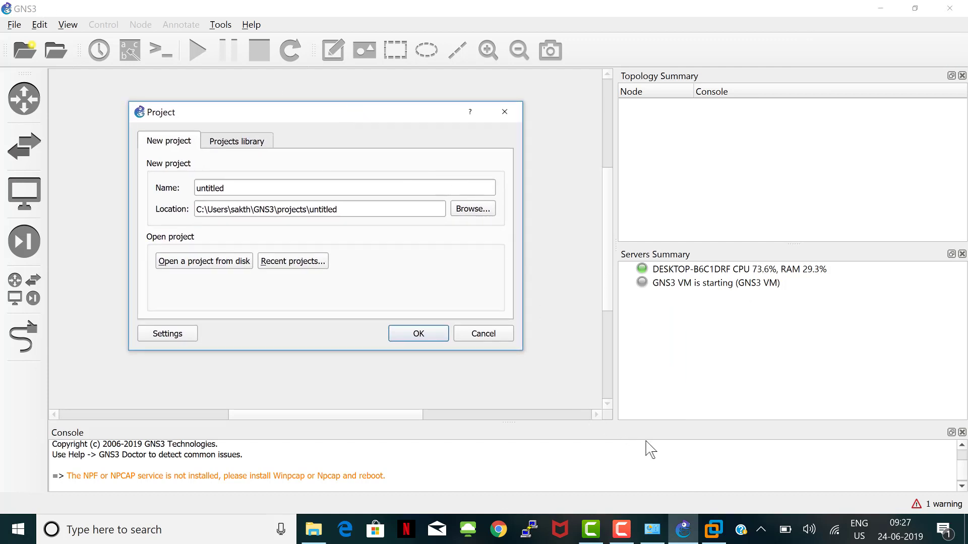
pyautogui.moveTo(715, 534)
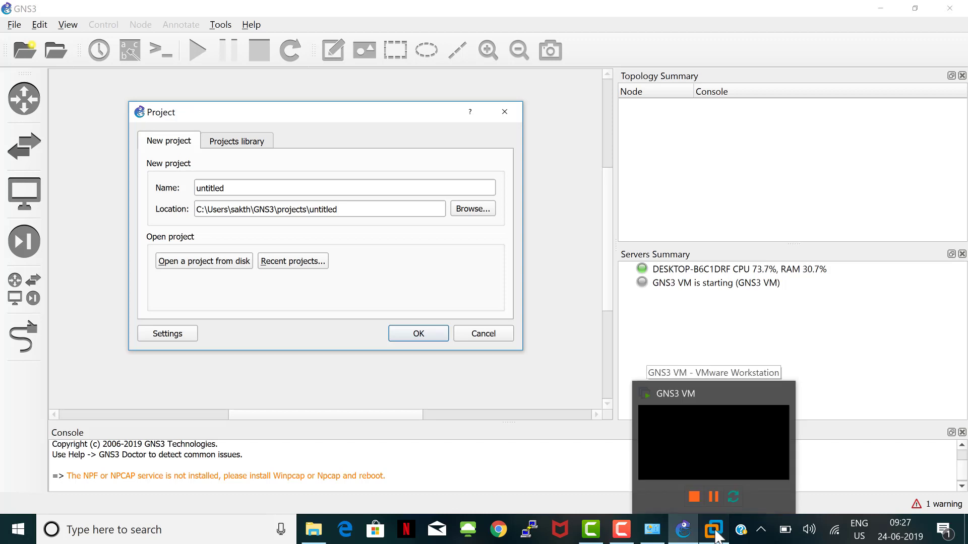
pyautogui.click(681, 471)
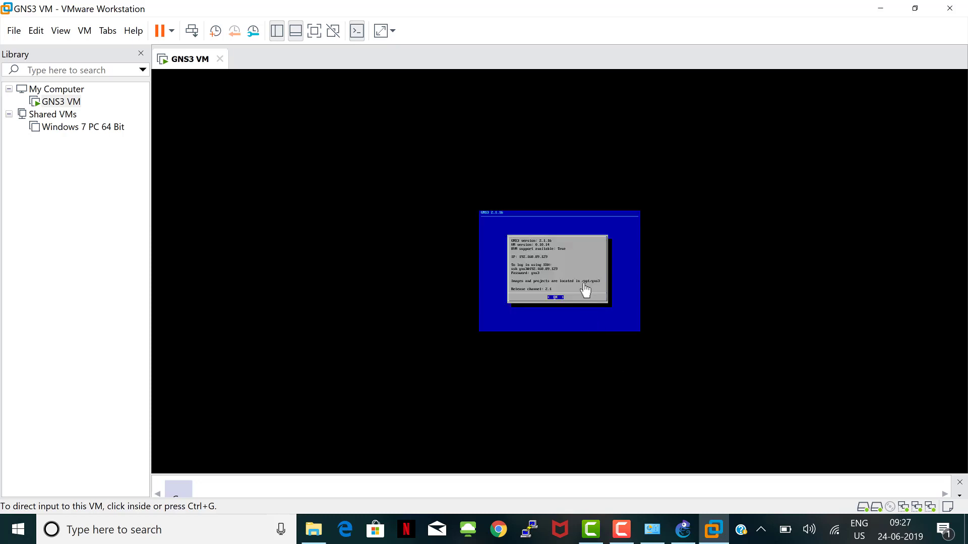
# Dismiss the GNS3 VM information screen, release input with Ctrl+Alt, and right-click GNS3 VM
pyautogui.click(574, 295)
pyautogui.press('Return')
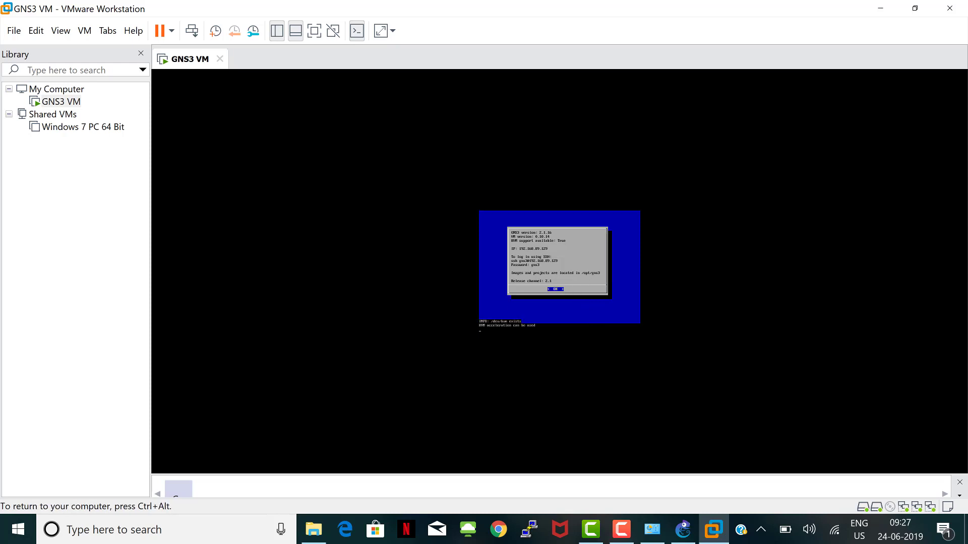
pyautogui.press('Escape')
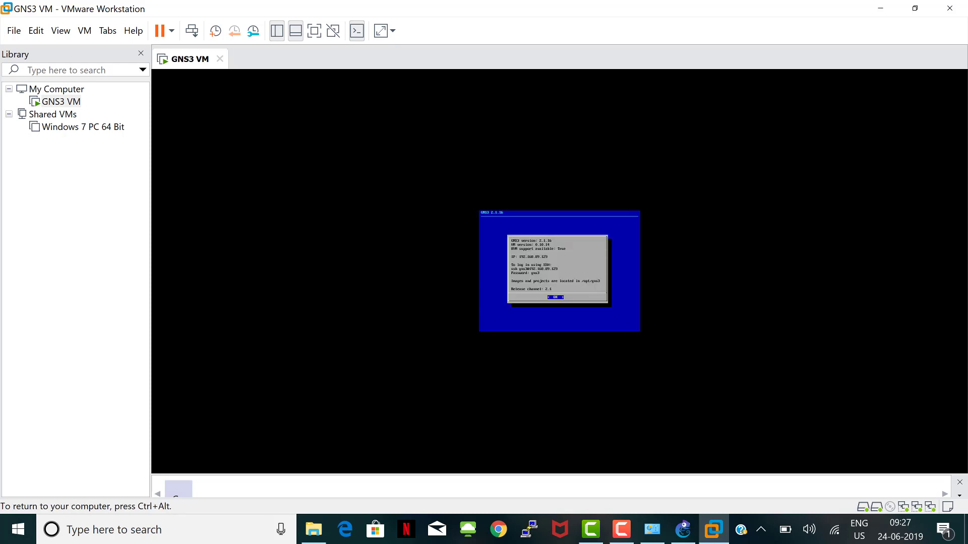
pyautogui.hotkey('ctrl', 'alt')
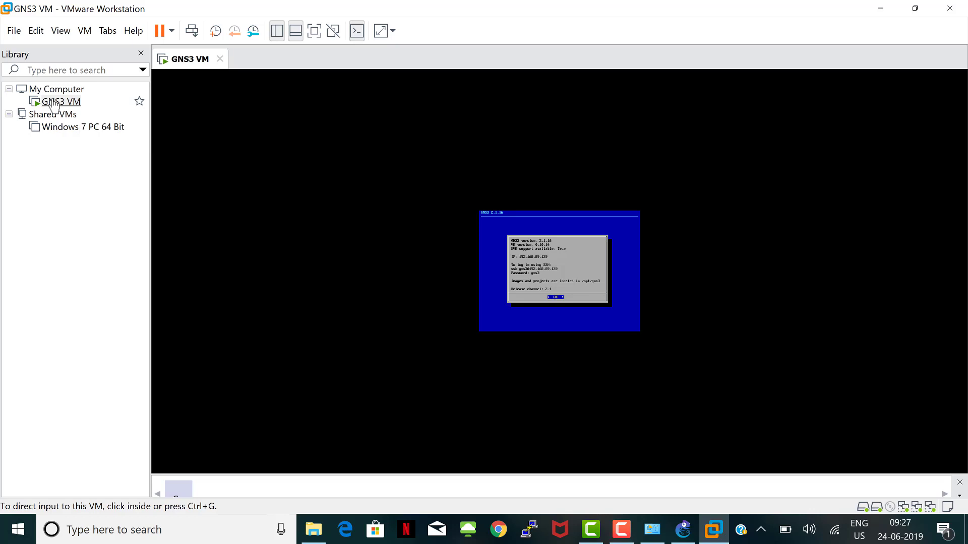
pyautogui.rightClick(53, 105)
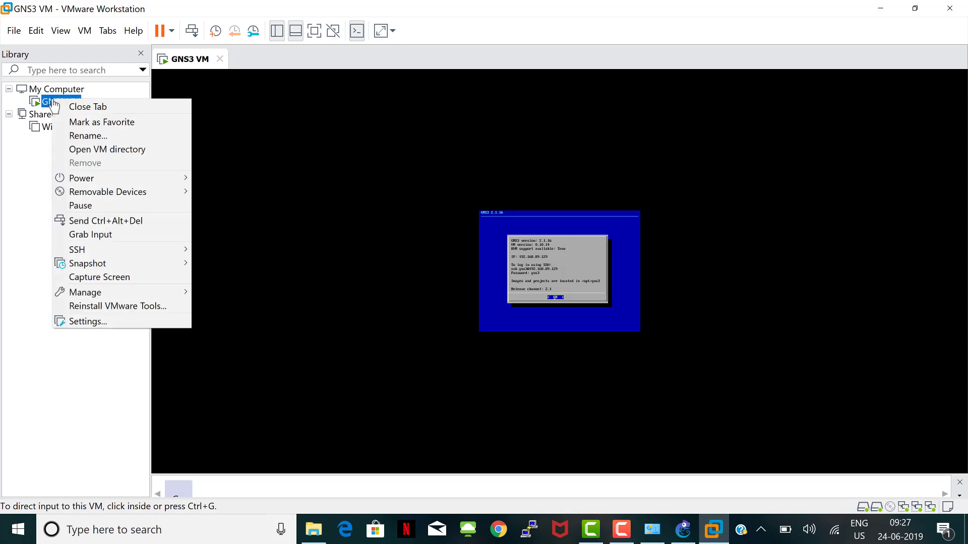
# Open the GNS3 VM's Settings and view the bridged Network Adapter 2
pyautogui.click(86, 322)
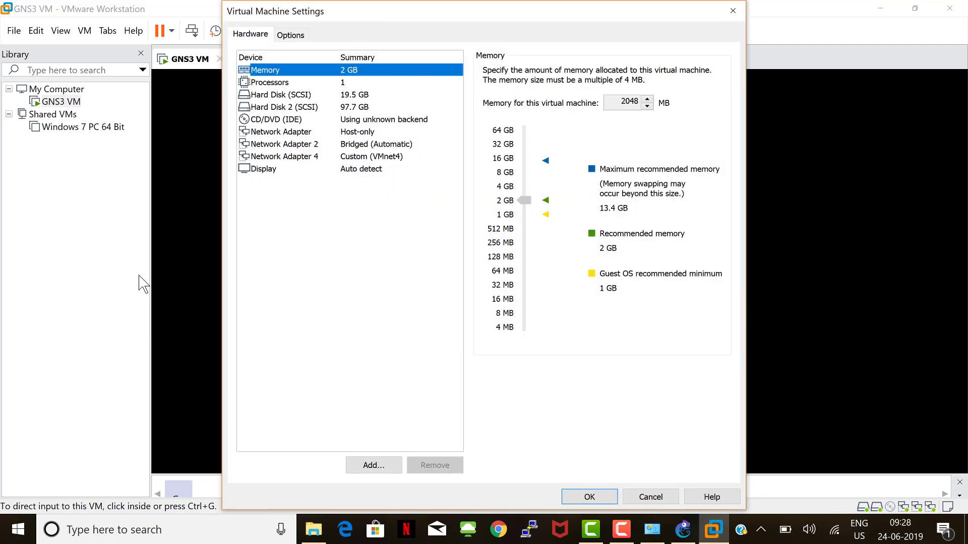
pyautogui.click(319, 146)
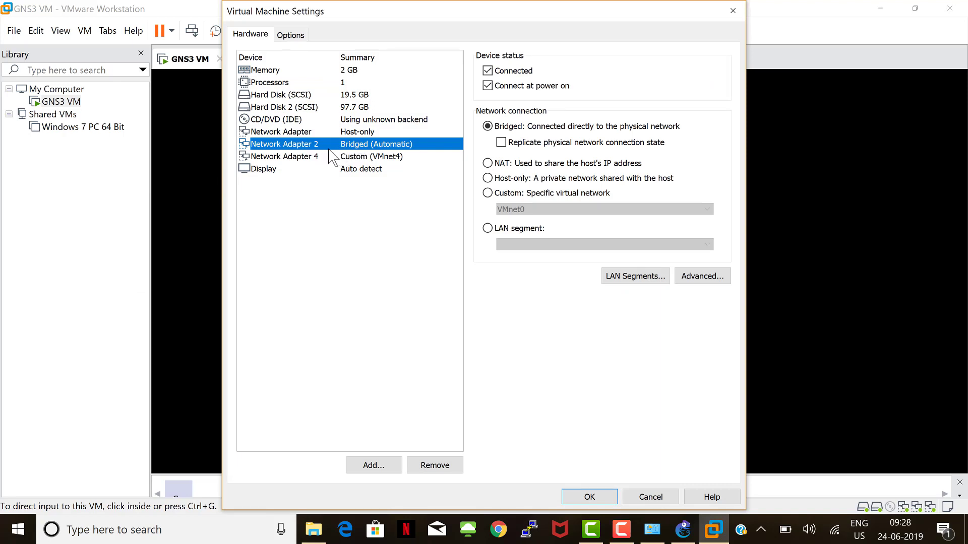
# Cancel adding a Network Adapter, review Network Adapters 4 and 2, and close the settings
pyautogui.click(372, 466)
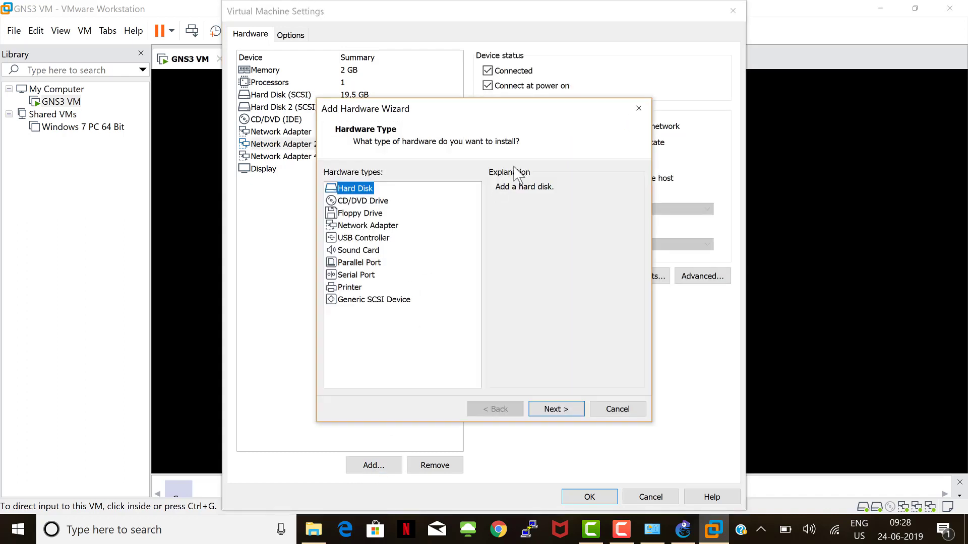
pyautogui.click(366, 226)
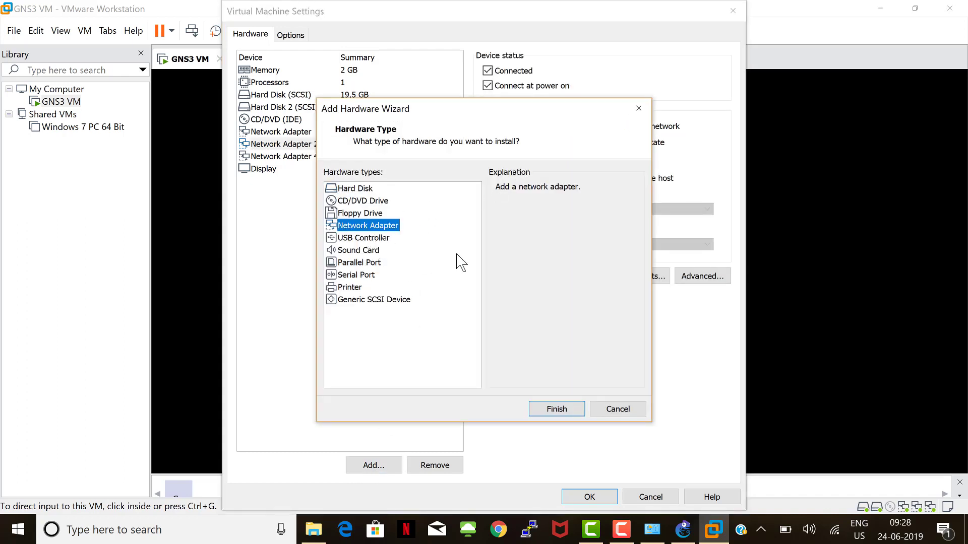
pyautogui.click(621, 408)
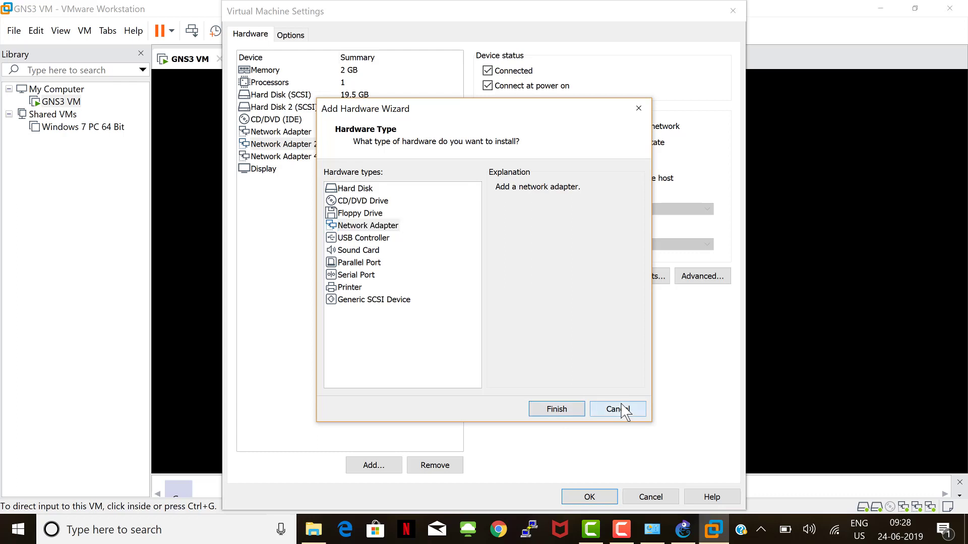
pyautogui.click(287, 159)
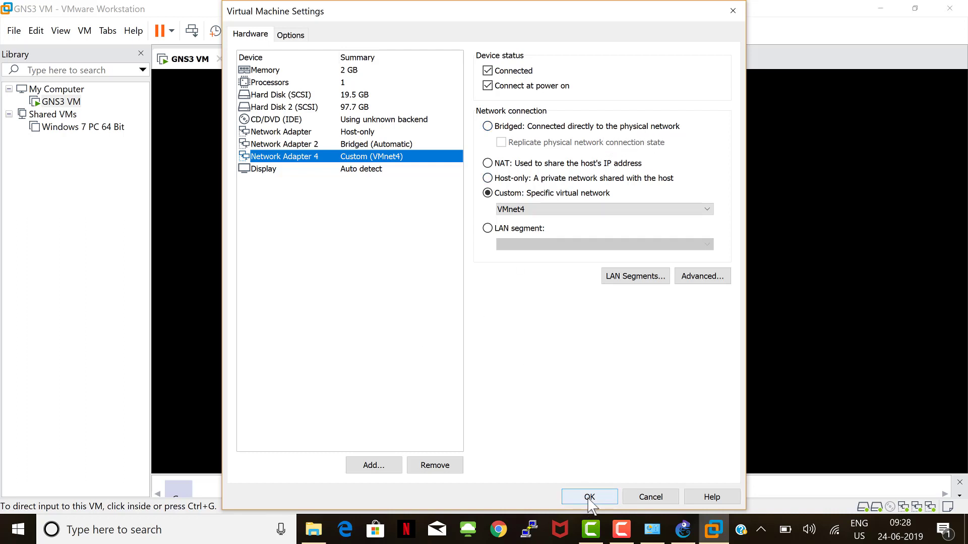
pyautogui.click(346, 146)
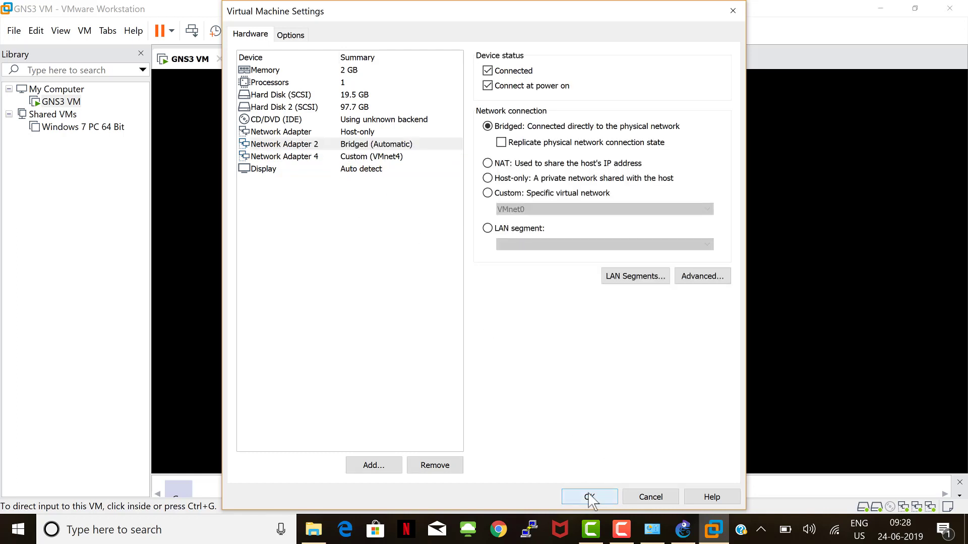
pyautogui.click(589, 497)
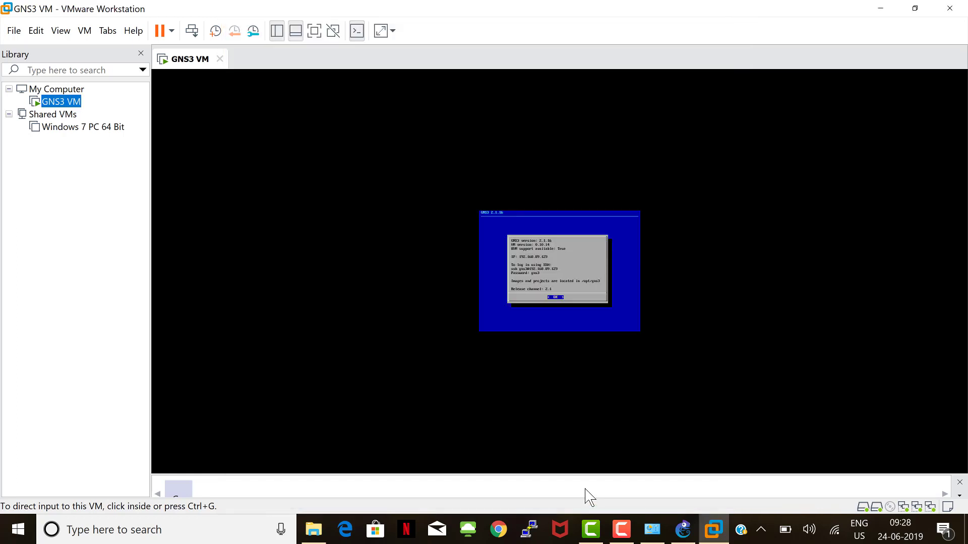
# Replace 'untitled' with 'GNS3_Local_machine_login_to_GNS3_devices' and create the project
pyautogui.click(683, 529)
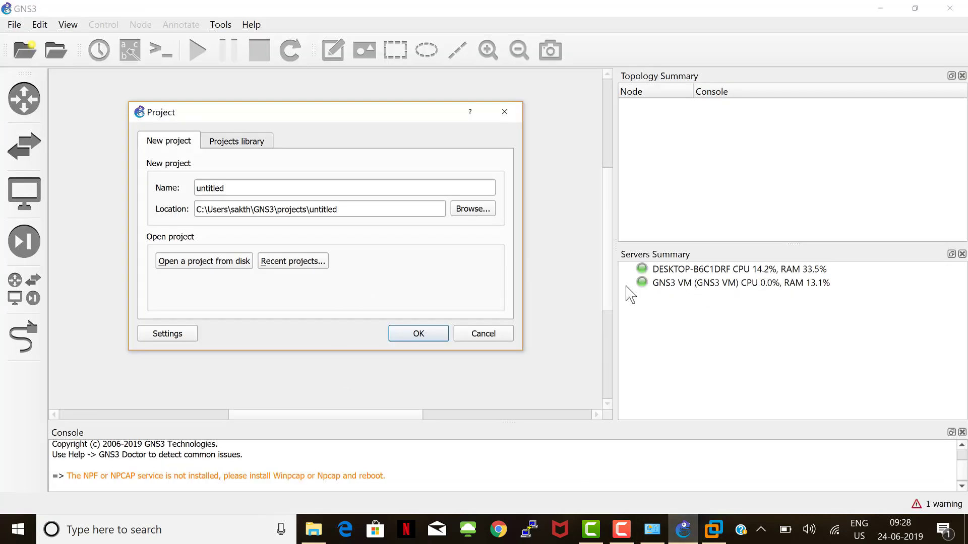
pyautogui.click(243, 183)
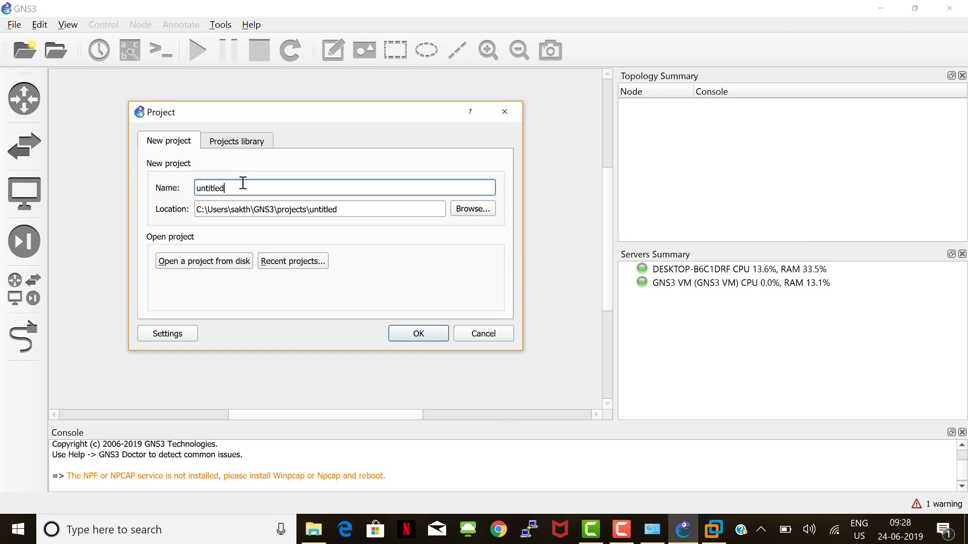
pyautogui.doubleClick(198, 188)
pyautogui.write('GNS3_')
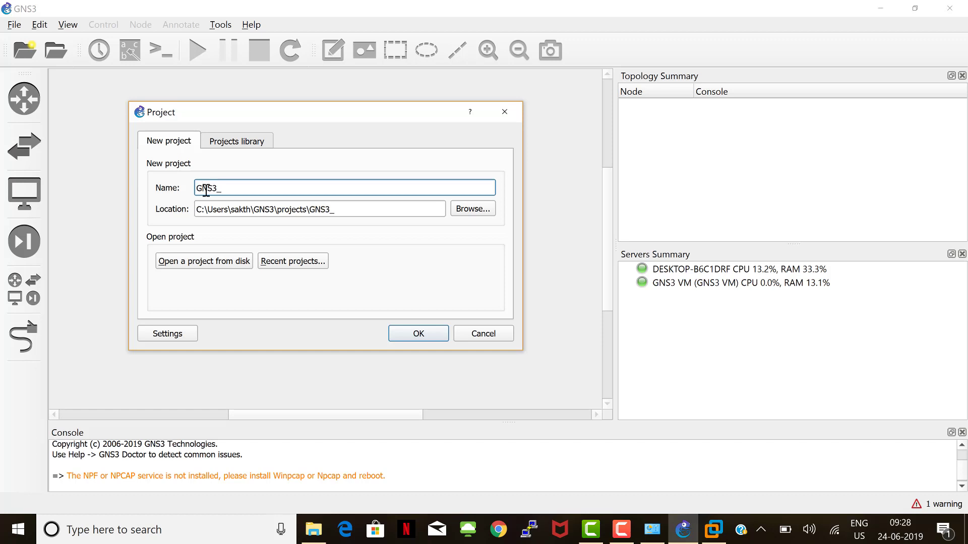
pyautogui.write('Local_machine')
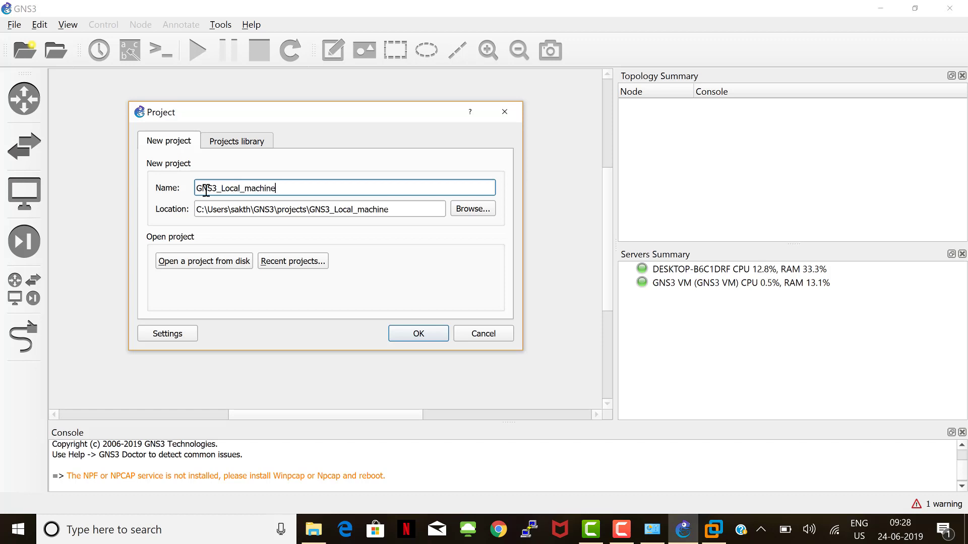
pyautogui.write('_login_to_')
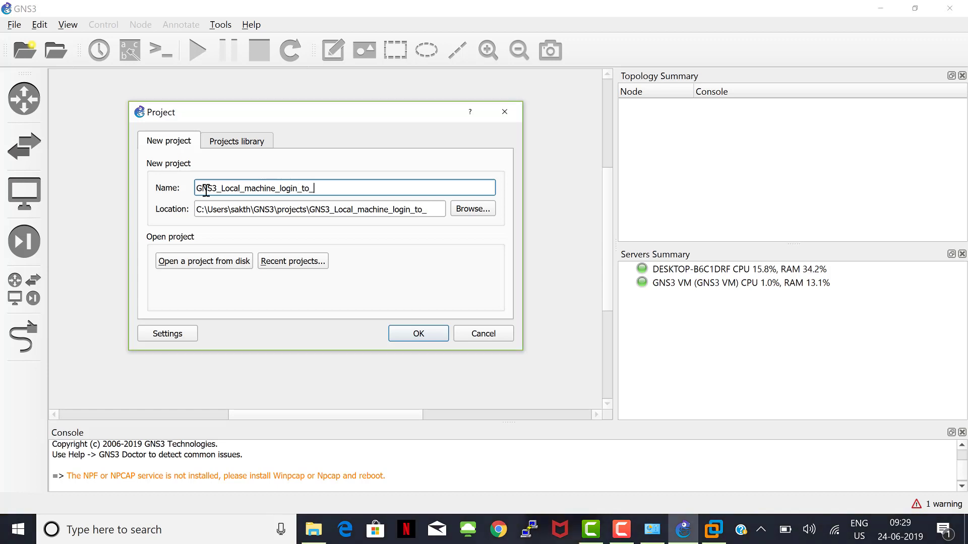
pyautogui.write('GNS3_de')
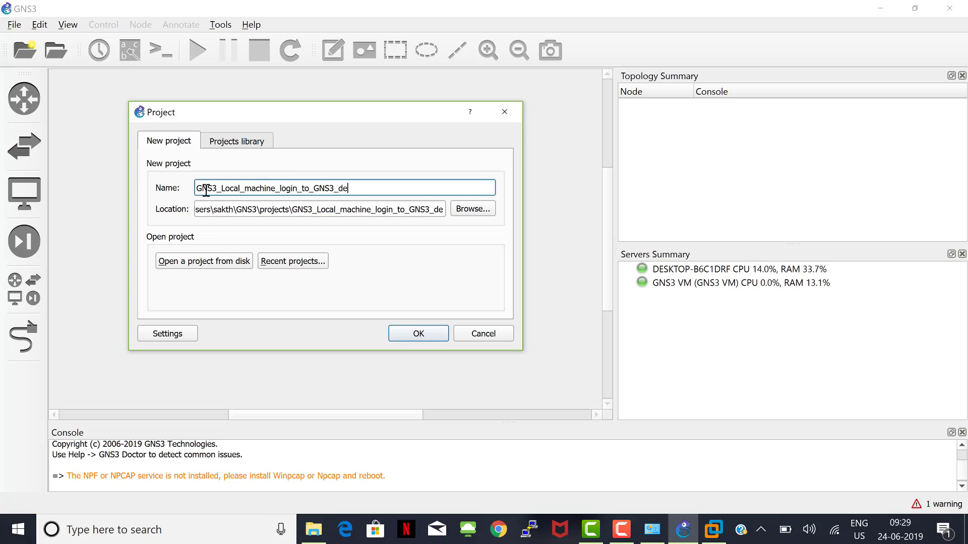
pyautogui.write('vices')
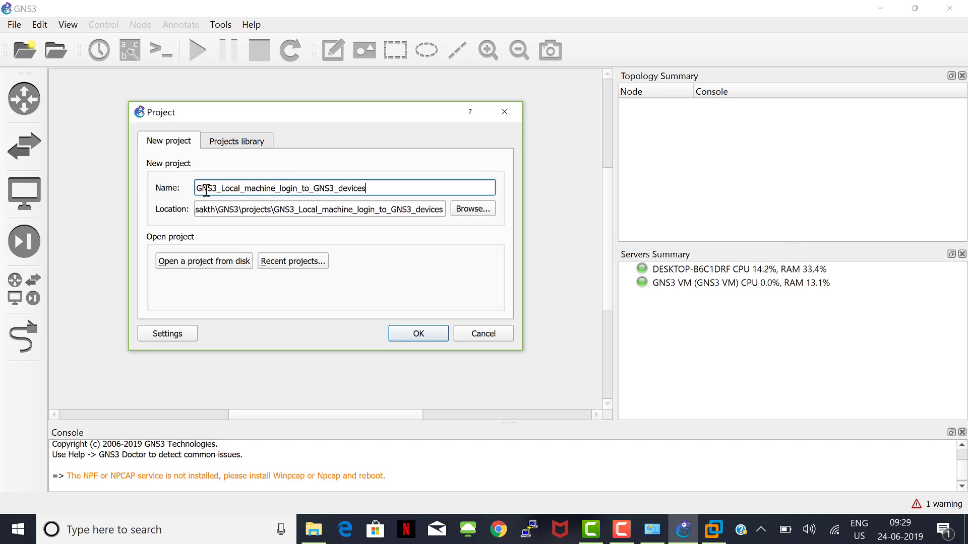
pyautogui.click(423, 333)
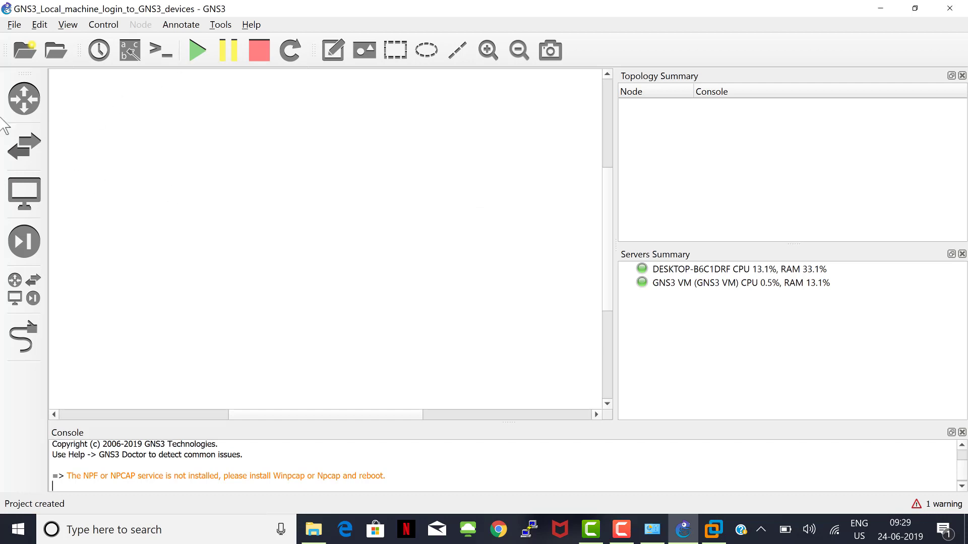
# Show all device templates and place a c7200 router, R1, on the canvas
pyautogui.click(35, 232)
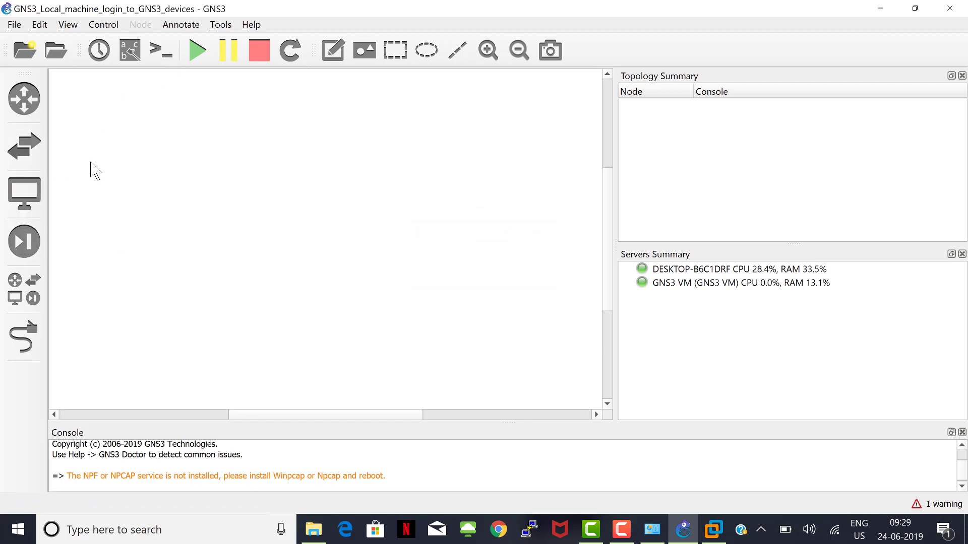
pyautogui.scroll(-5, 607, 201)
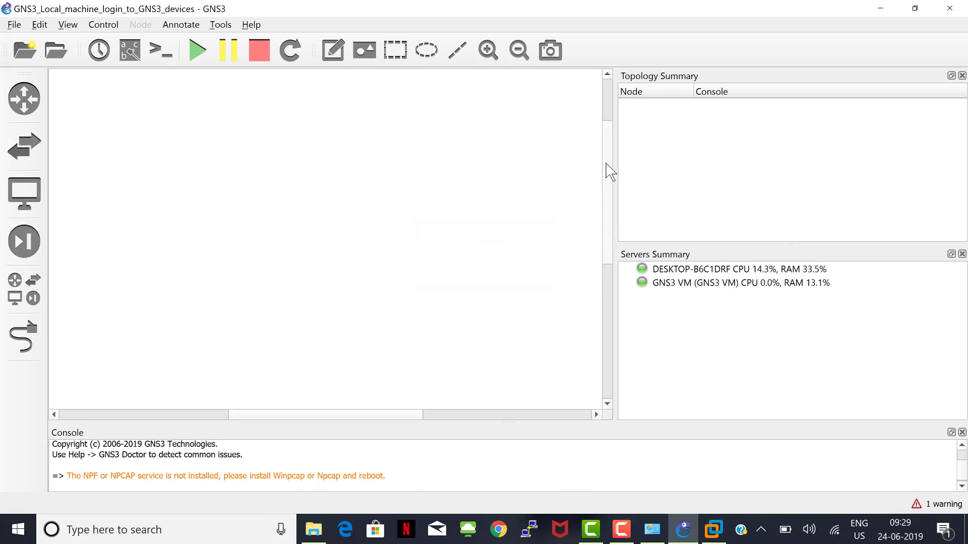
pyautogui.click(23, 289)
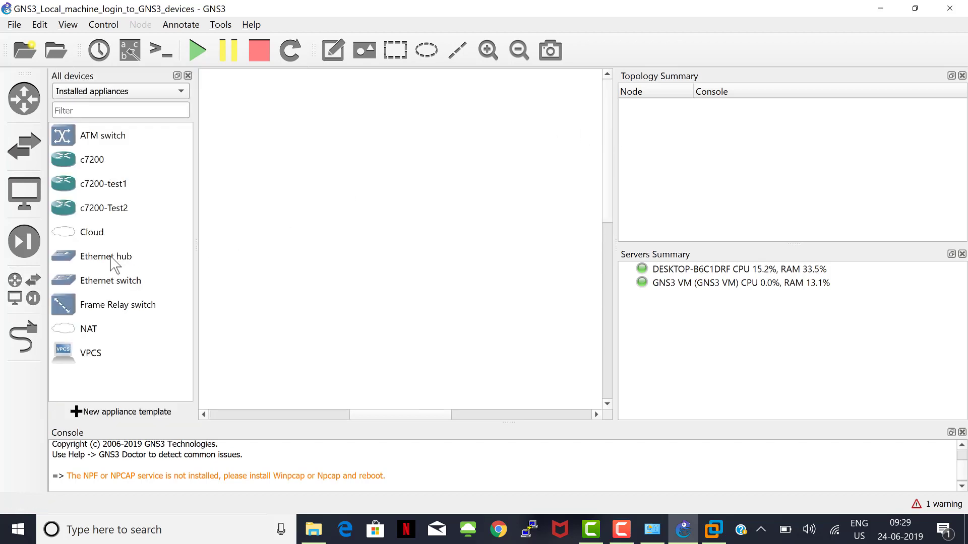
pyautogui.moveTo(101, 160); pyautogui.dragTo(307, 195)
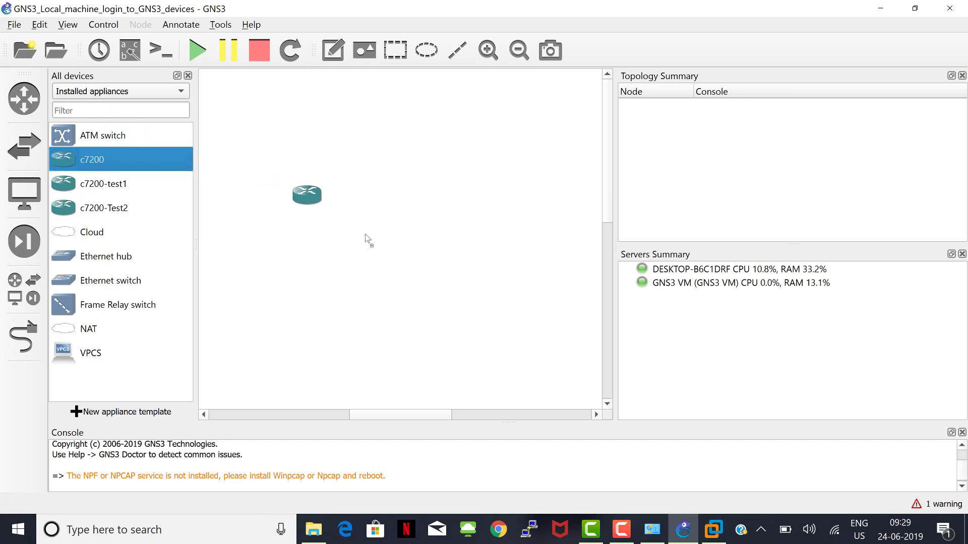
pyautogui.moveTo(366, 238); pyautogui.dragTo(363, 241)
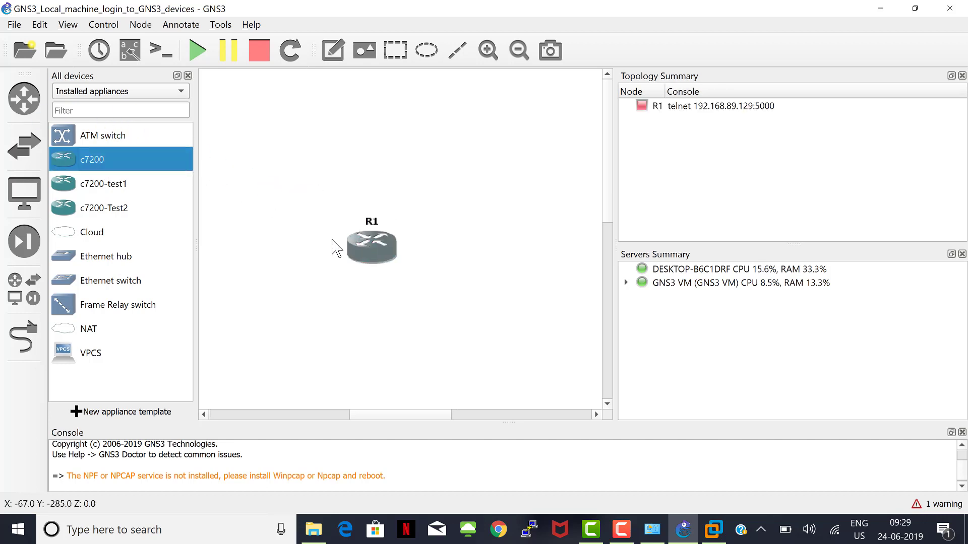
pyautogui.click(96, 231)
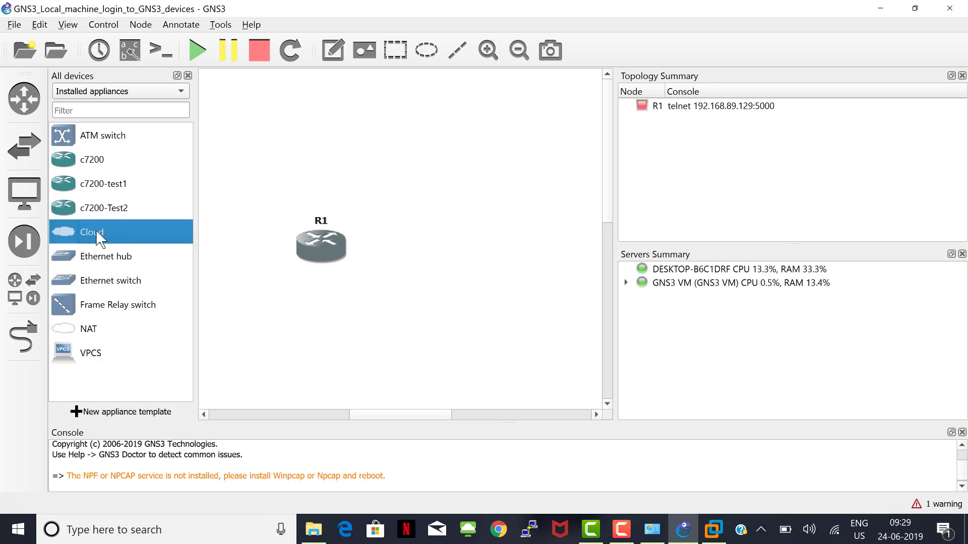
# Drop a Cloud to the right of R1, hosting Cloud-1 on the GNS3 VM server
pyautogui.moveTo(96, 230); pyautogui.dragTo(488, 167)
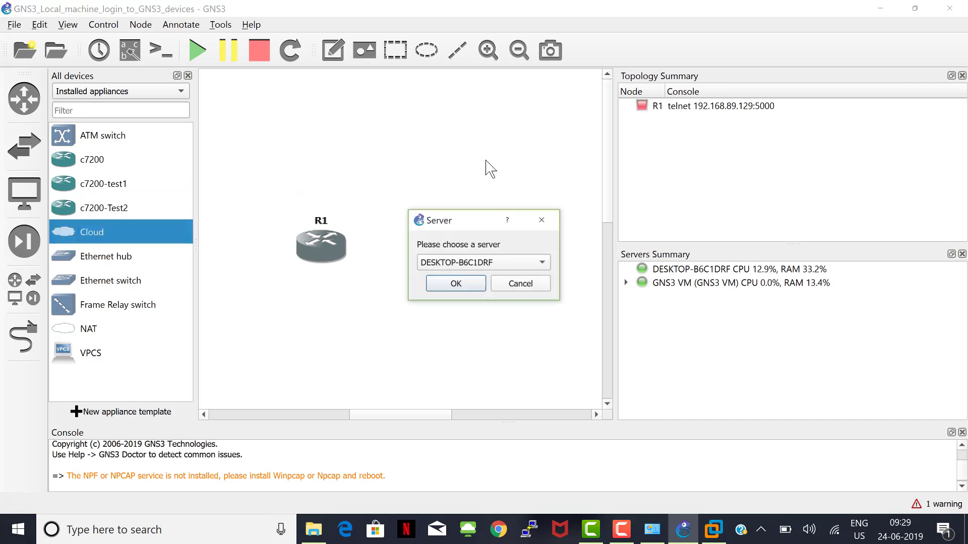
pyautogui.click(501, 263)
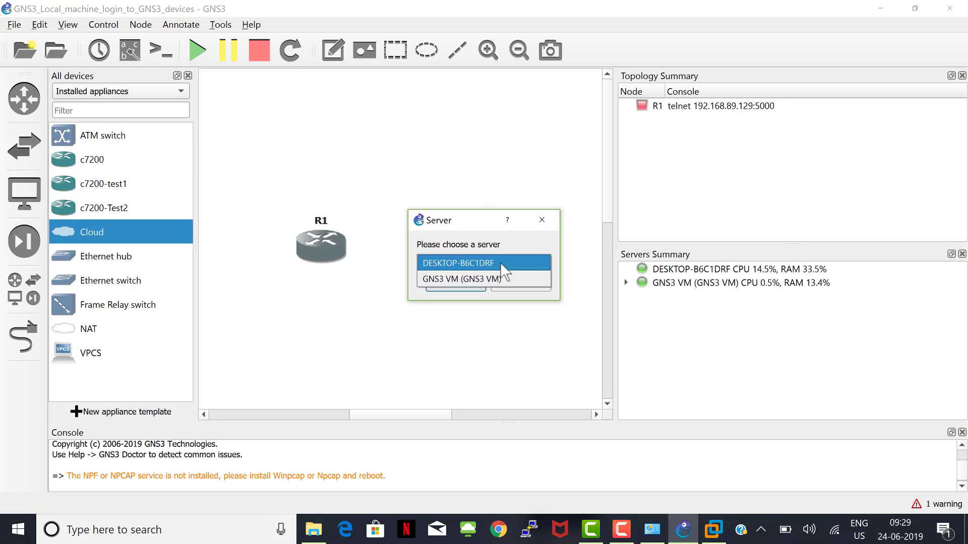
pyautogui.click(480, 278)
pyautogui.click(457, 286)
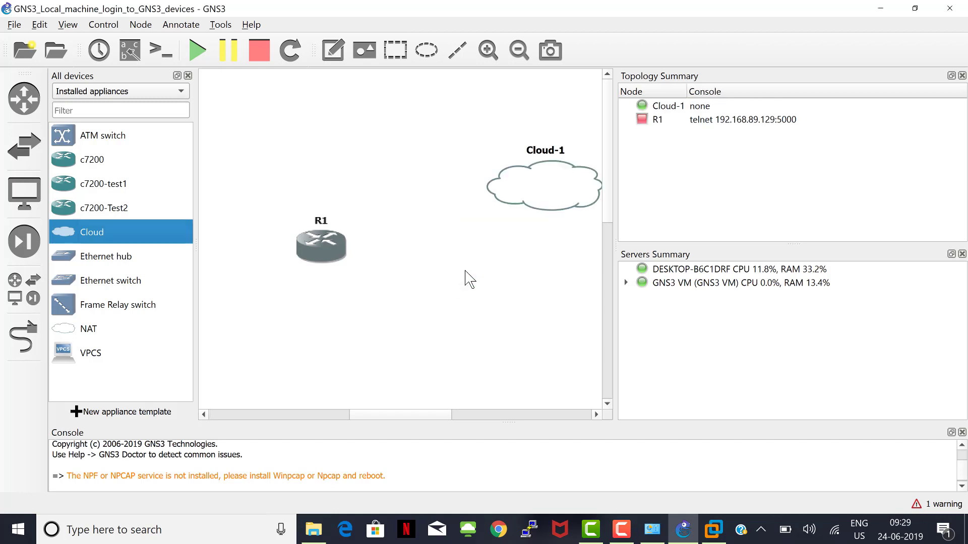
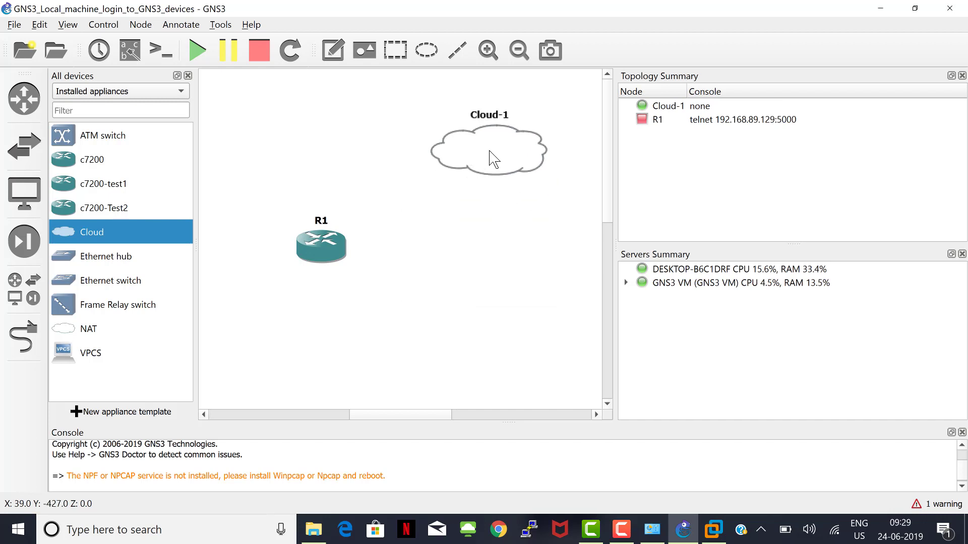
# Delete eth1, eth2 and qemu0 from Cloud-1's Ethernet interfaces, keeping only eth0, and apply
pyautogui.doubleClick(493, 159)
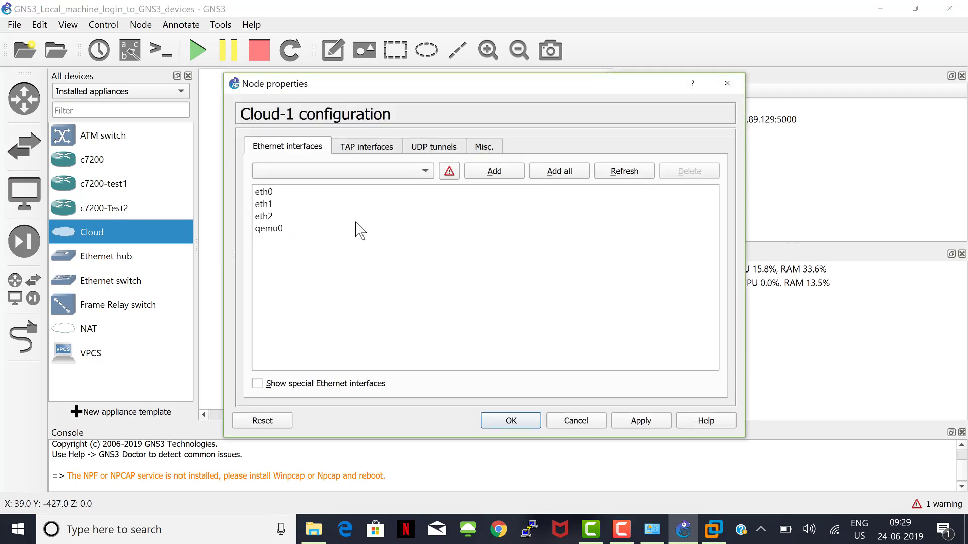
pyautogui.click(263, 204)
pyautogui.keyDown('shift'); pyautogui.click(272, 229); pyautogui.keyUp('shift')
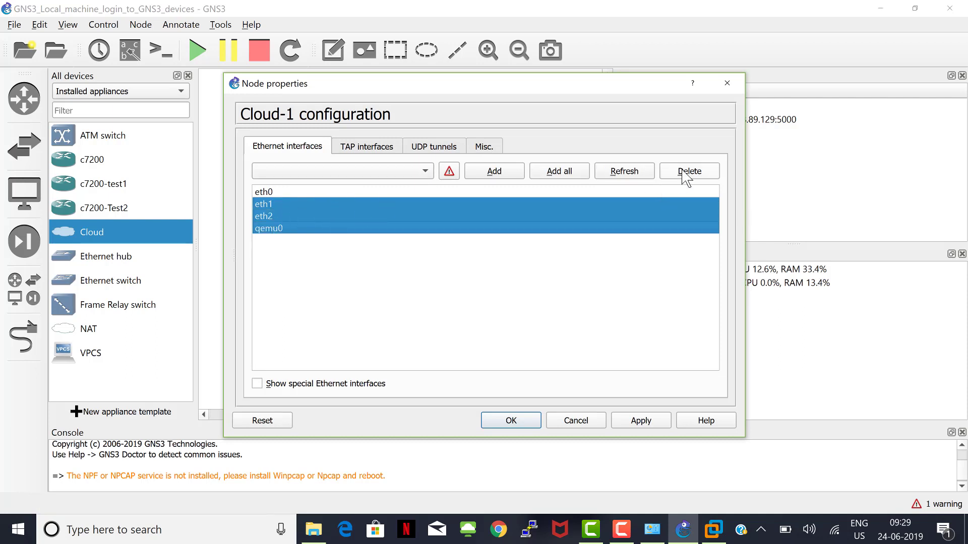
pyautogui.click(683, 172)
pyautogui.click(298, 194)
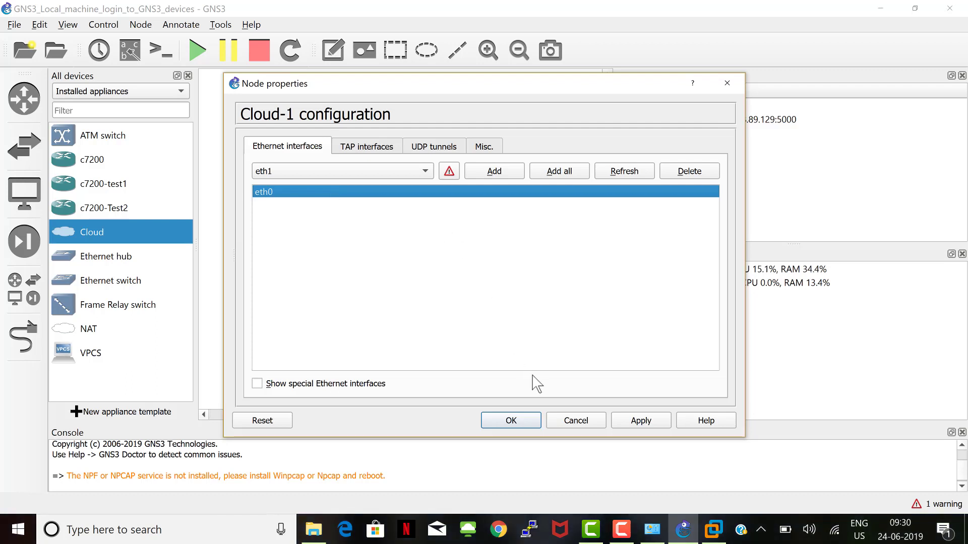
pyautogui.click(640, 421)
pyautogui.click(503, 421)
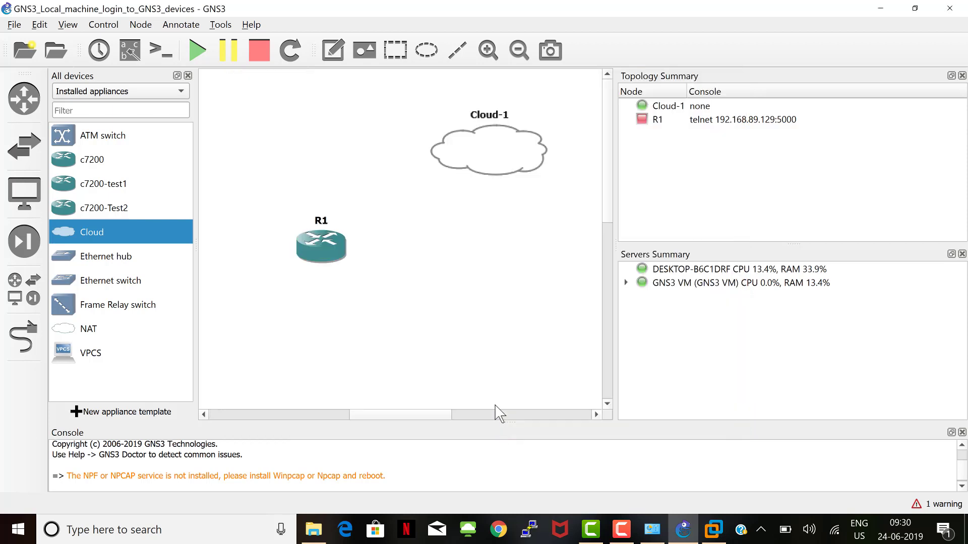
# Link R1's FastEthernet0/0 to Cloud-1's eth0 and start all devices
pyautogui.click(30, 340)
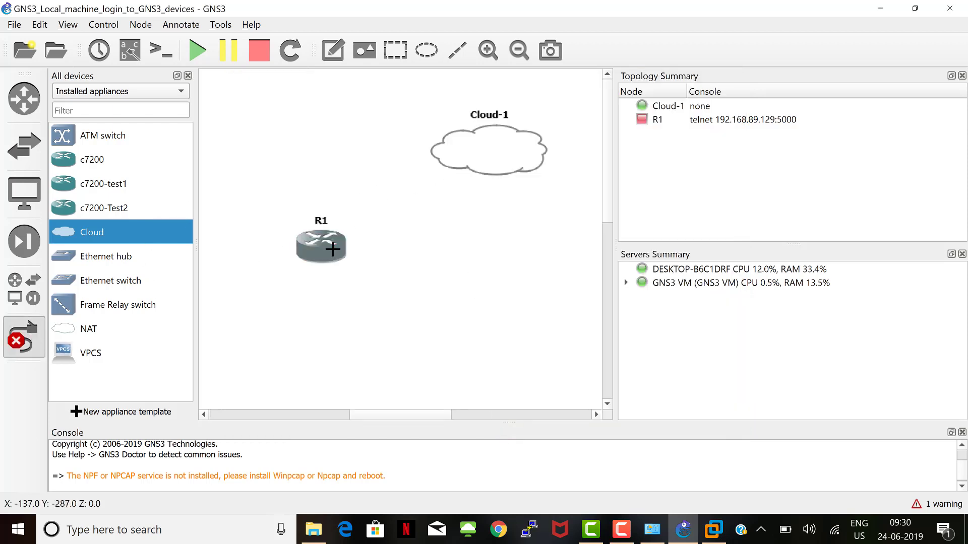
pyautogui.click(328, 241)
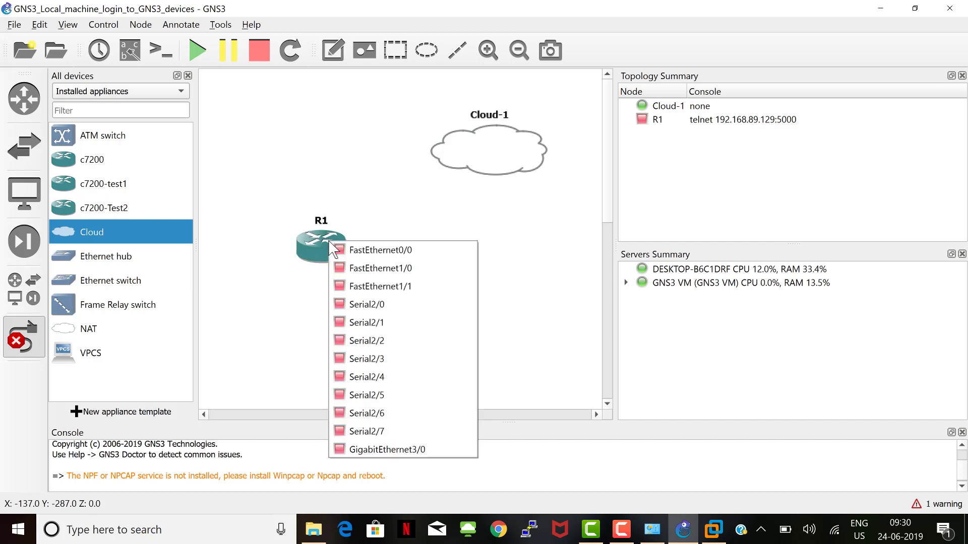
pyautogui.click(368, 252)
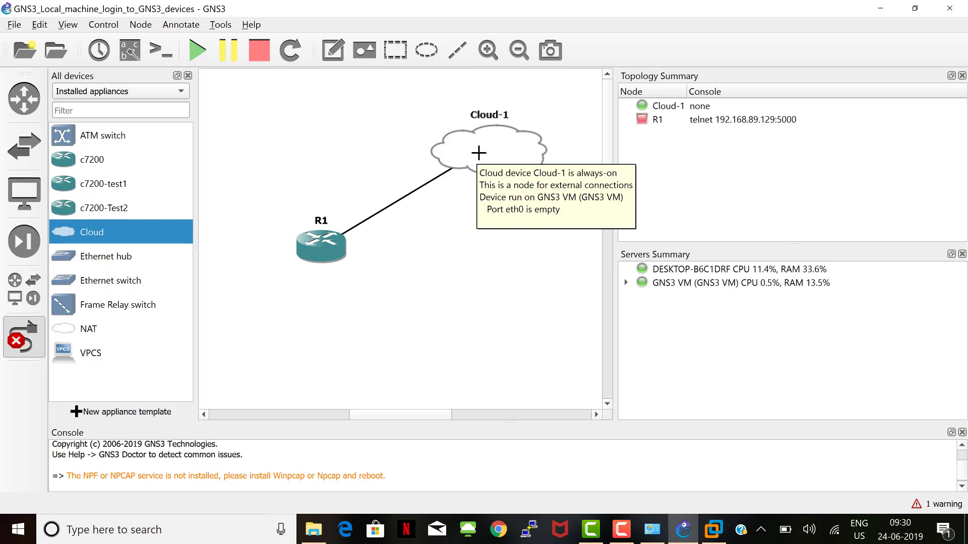
pyautogui.click(480, 154)
pyautogui.click(493, 161)
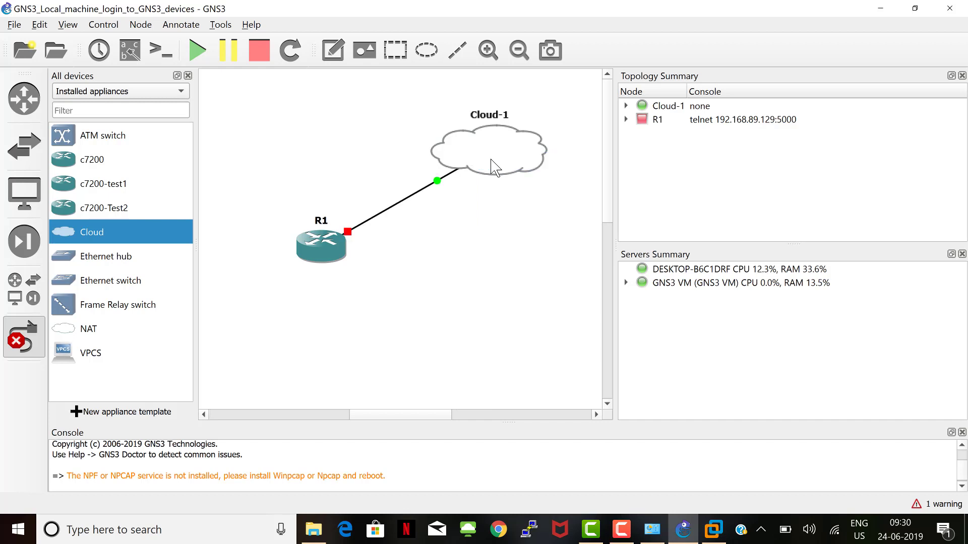
pyautogui.click(199, 54)
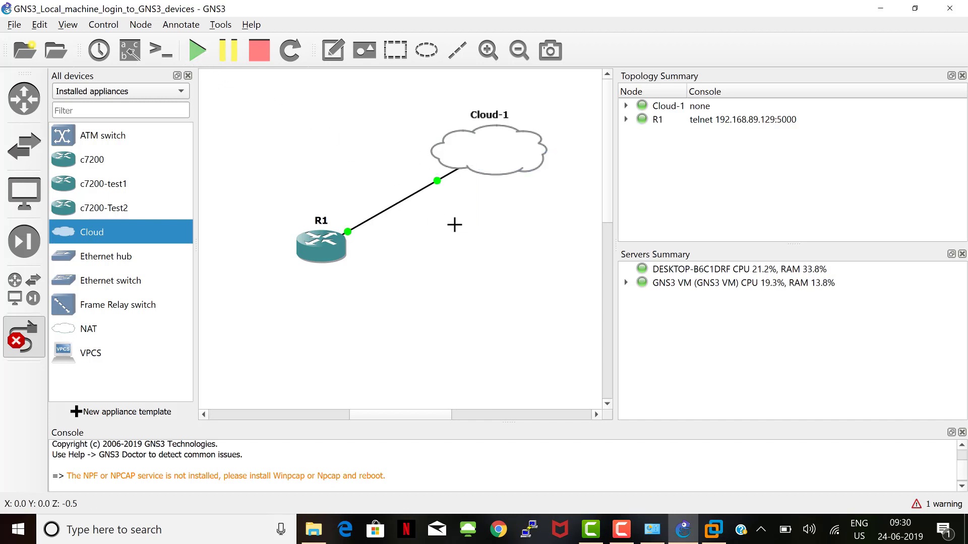
# Set R1's custom console to the 'Putty (included with GNS3)' preset and open it
pyautogui.rightClick(655, 133)
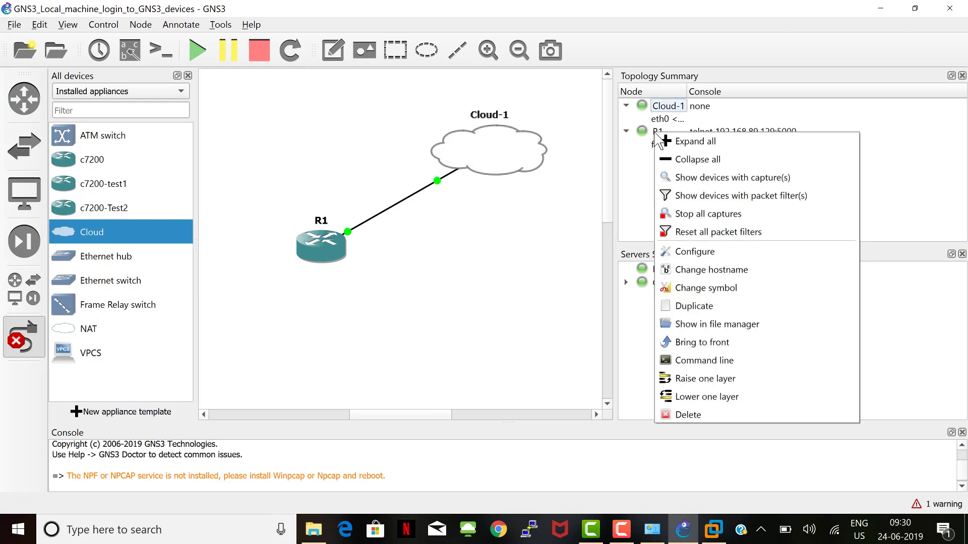
pyautogui.click(650, 132)
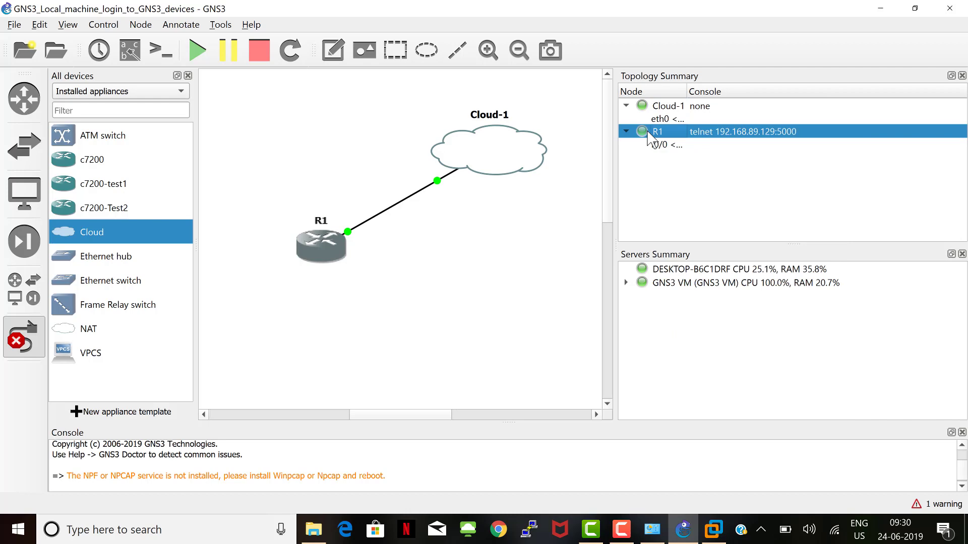
pyautogui.rightClick(686, 132)
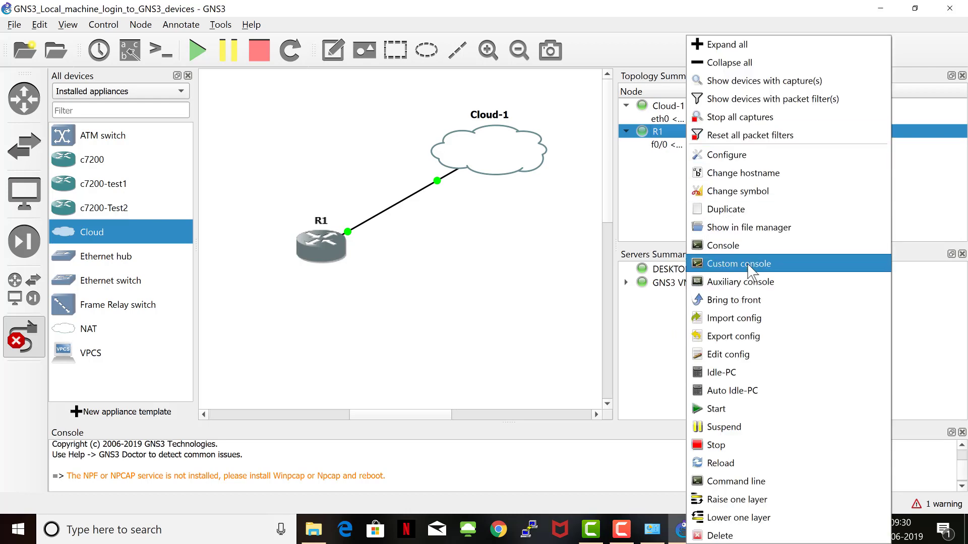
pyautogui.click(750, 266)
pyautogui.scroll(-4, 348, 136)
pyautogui.click(353, 134)
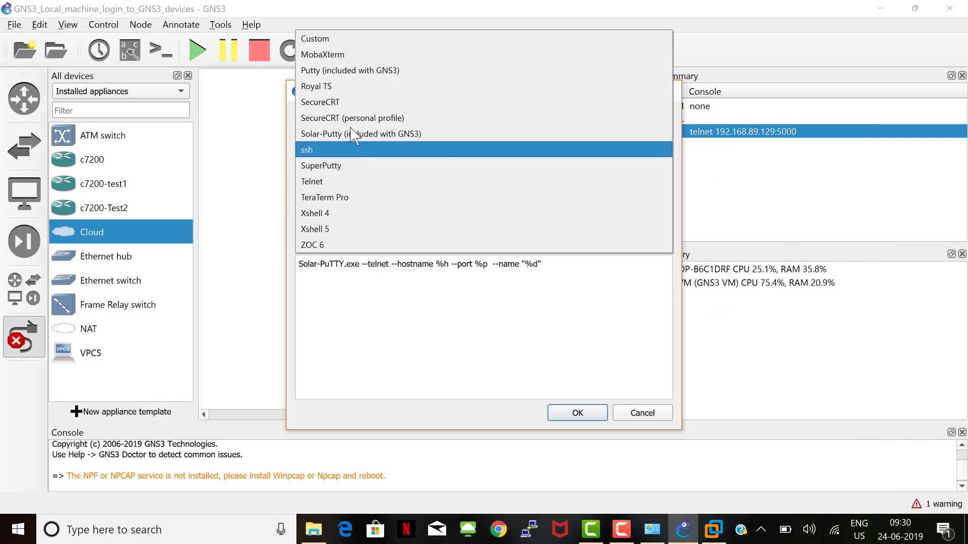
pyautogui.click(360, 71)
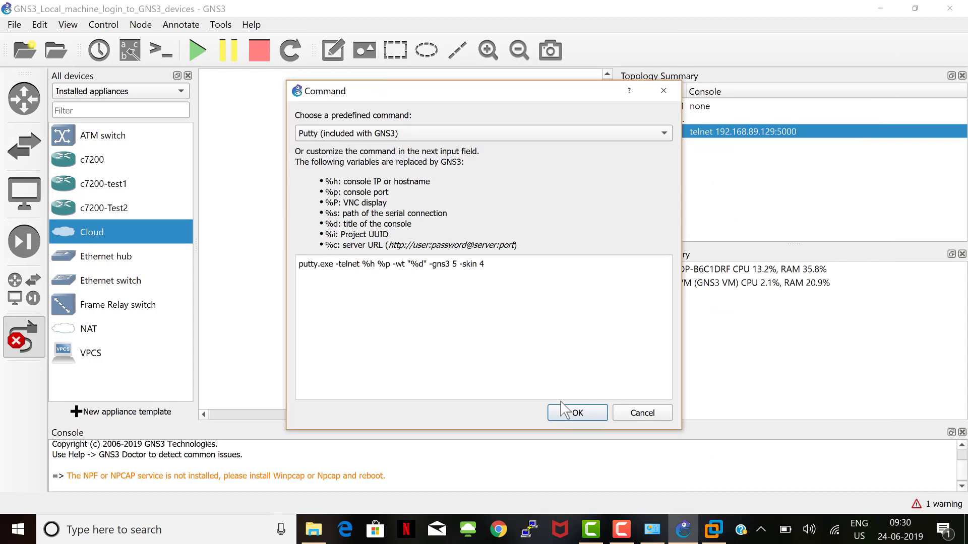
pyautogui.click(577, 412)
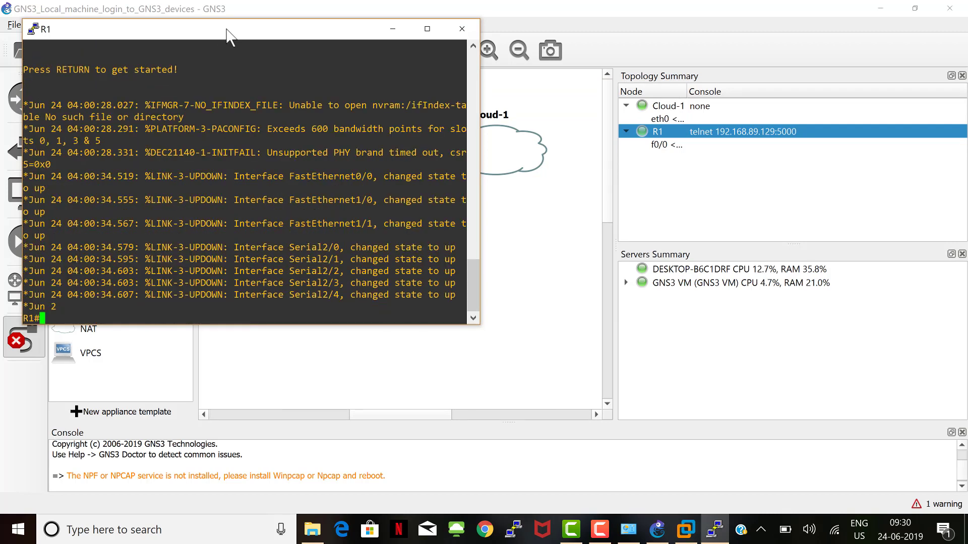
# Maximize R1's console and list interface descriptions with sh int desc
pyautogui.press('Return')
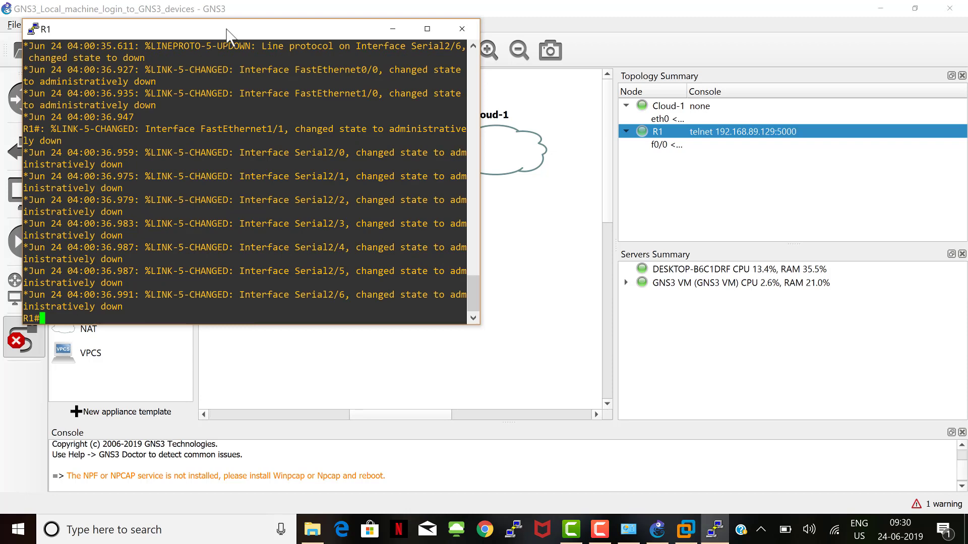
pyautogui.doubleClick(228, 29)
pyautogui.press('Return')
pyautogui.press('Return')
pyautogui.press('Return')
pyautogui.press('Return')
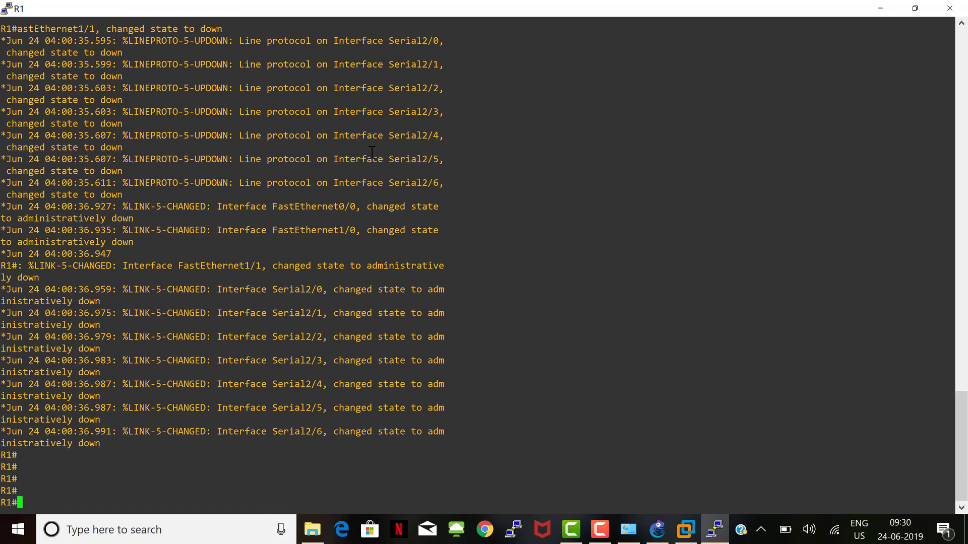
pyautogui.write('sh int desc')
pyautogui.press('Return')
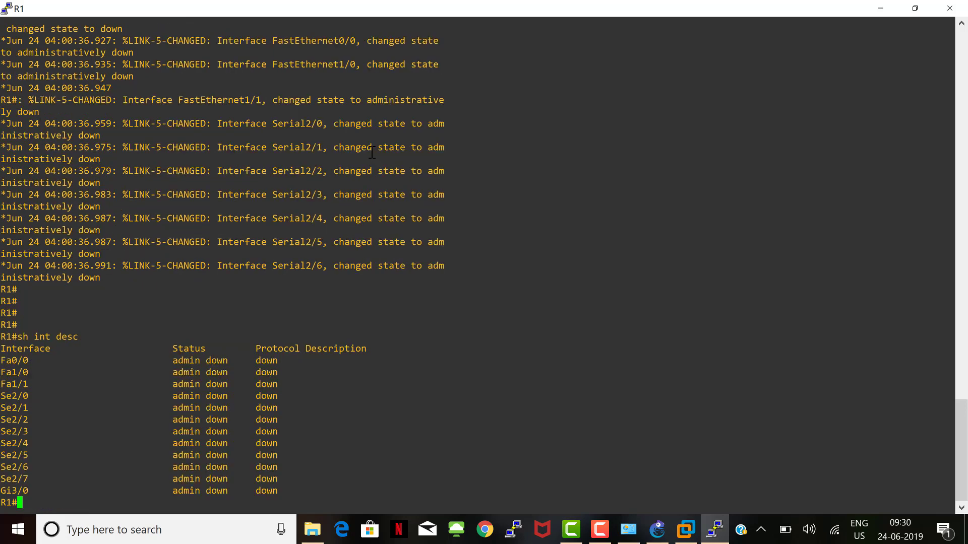
# Configure Fa0/0 with ip address dhcp and no shut, then exit configuration mode
pyautogui.write('conf t')
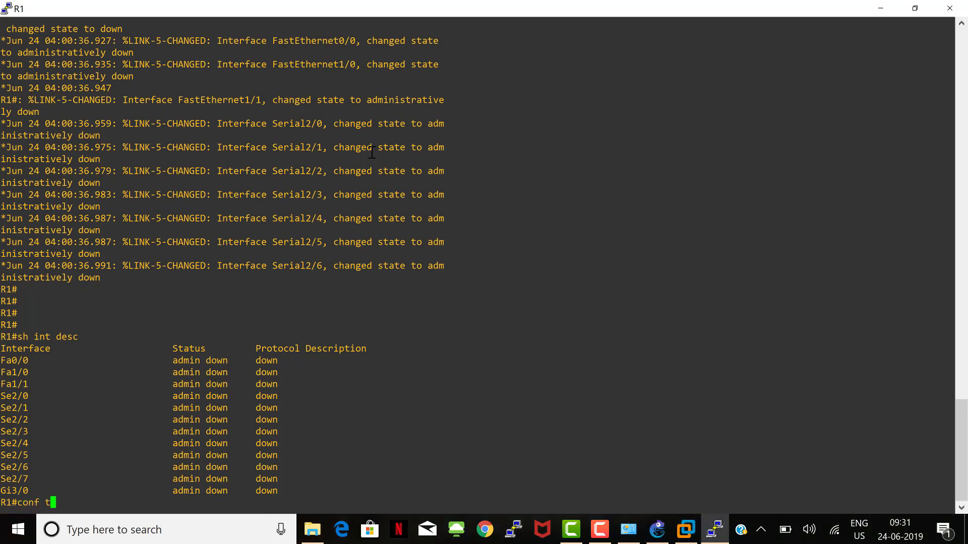
pyautogui.press('Return')
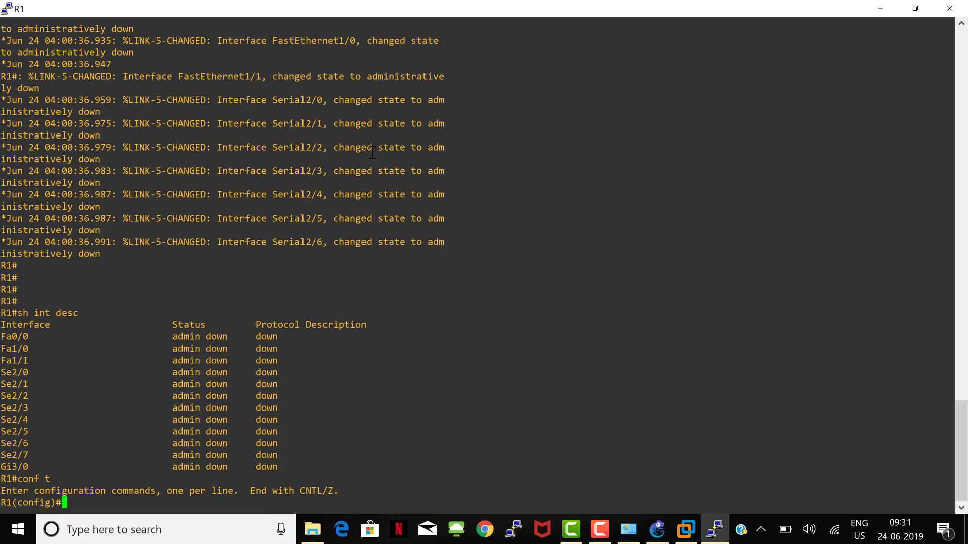
pyautogui.write('int Fa0/0')
pyautogui.press('Return')
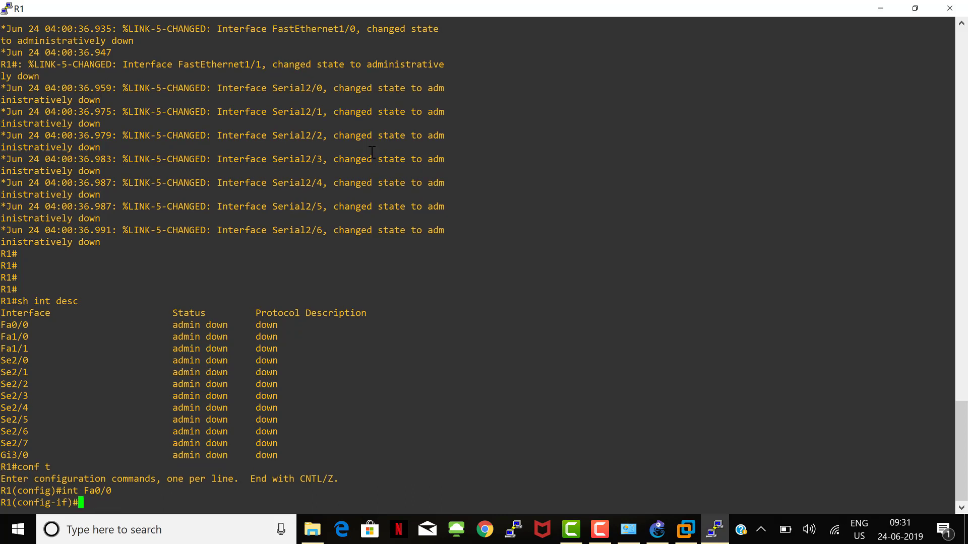
pyautogui.write('ip address dhcp')
pyautogui.press('Return')
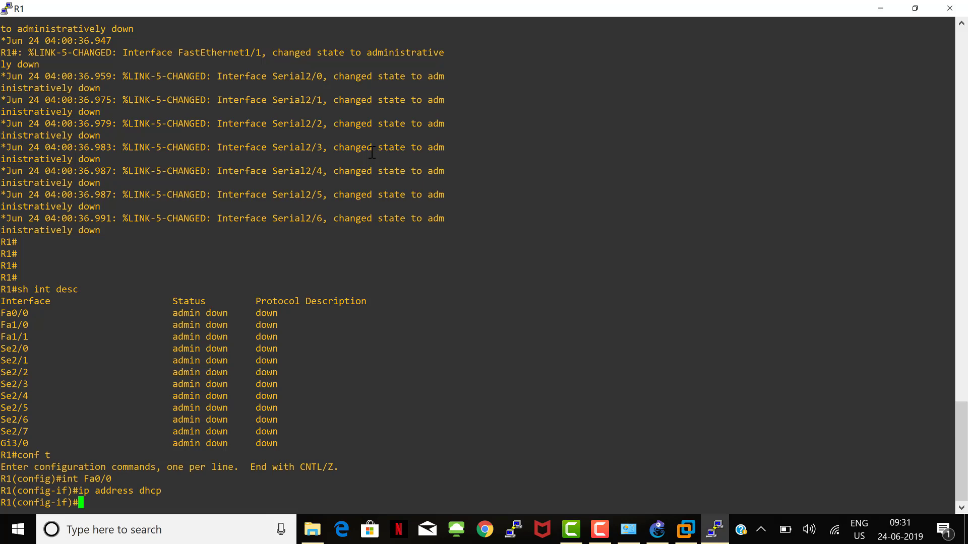
pyautogui.write('no shut')
pyautogui.press('Return')
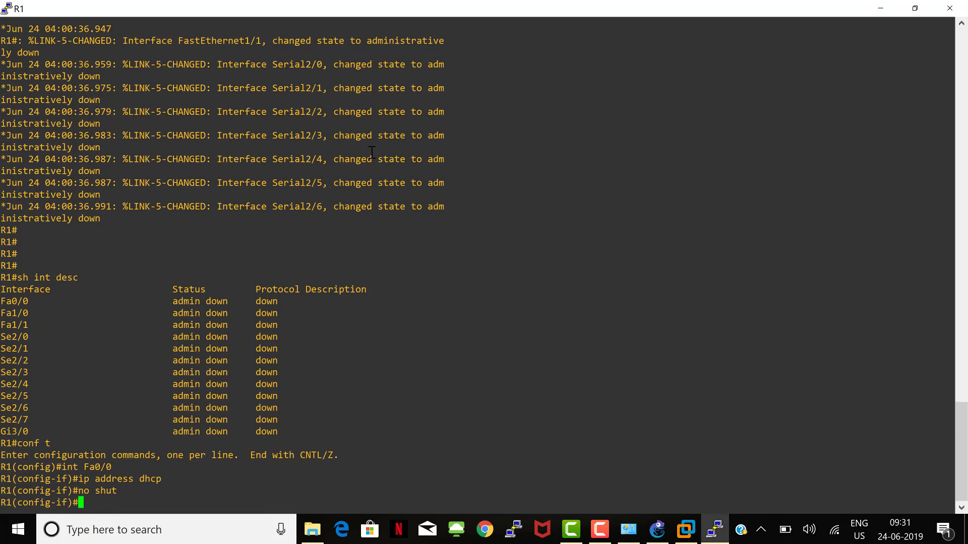
pyautogui.hotkey('ctrl', 'z')
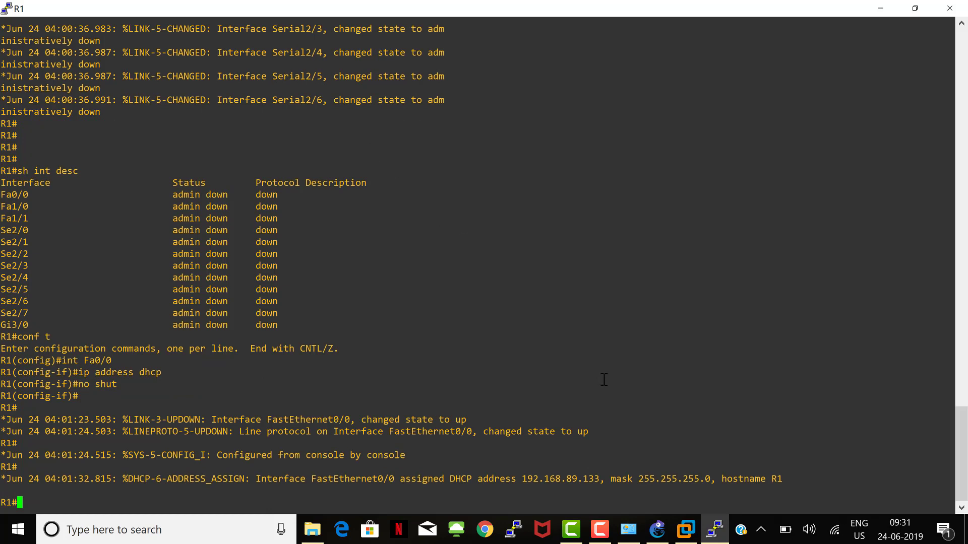
# Run sh ip int brief to confirm Fa0/0 up at 192.168.89.133 and copy that address
pyautogui.doubleClick(565, 477)
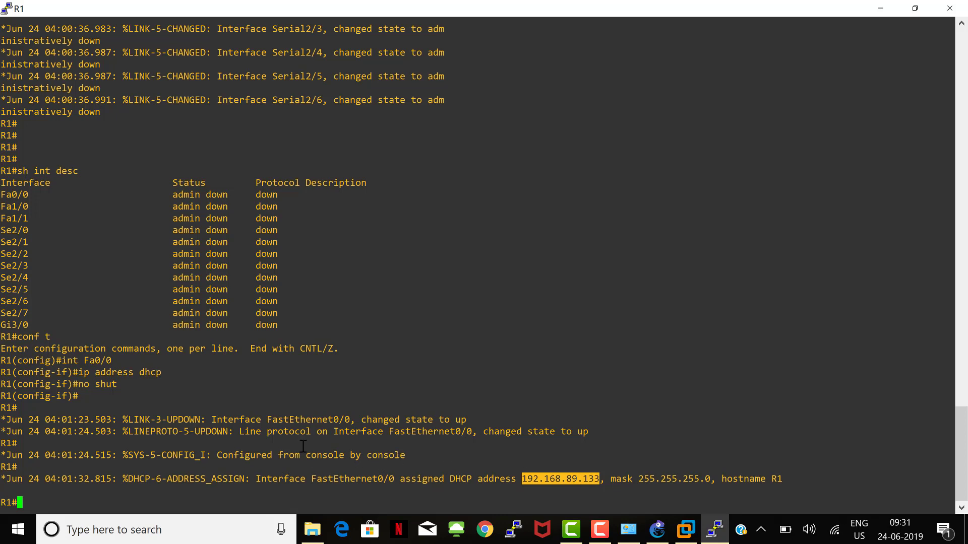
pyautogui.click(315, 413)
pyautogui.write('s')
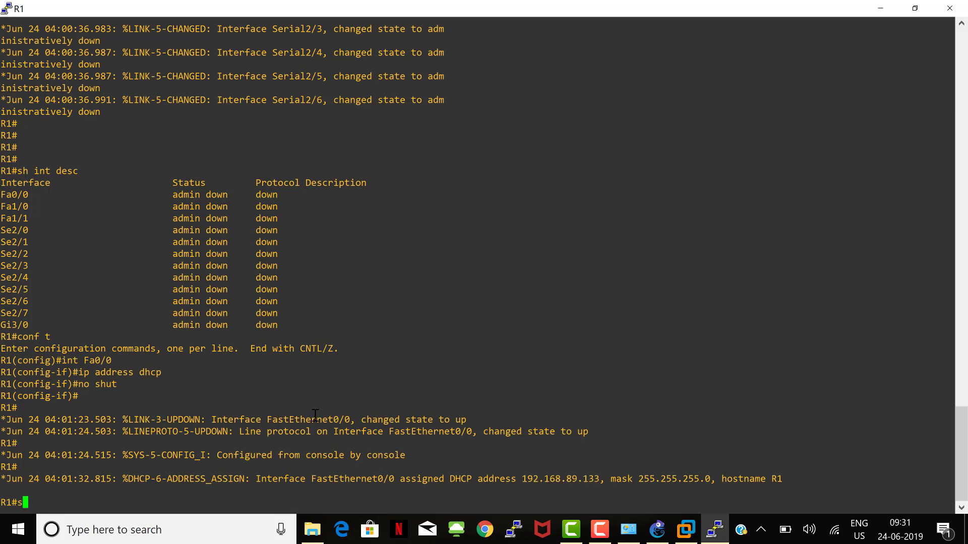
pyautogui.write('h ip int brief')
pyautogui.press('Return')
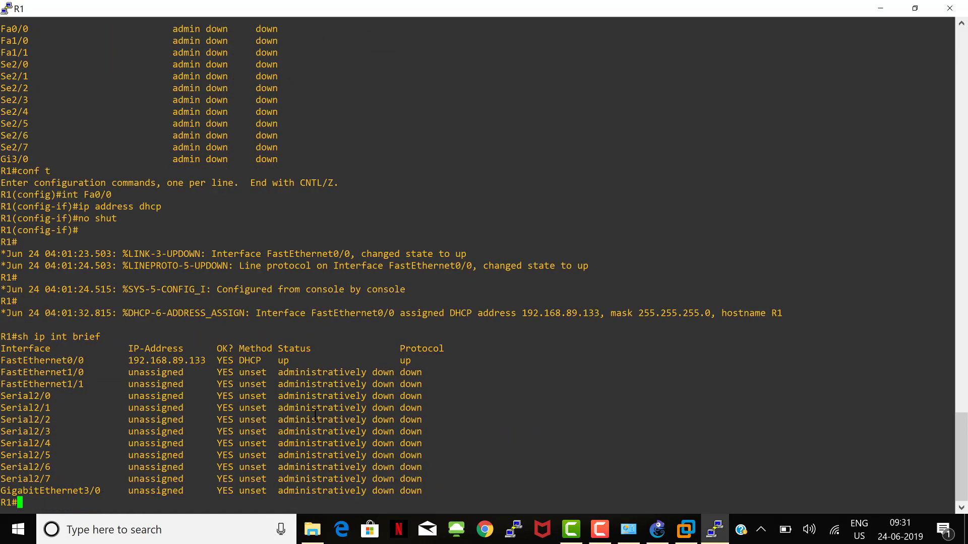
pyautogui.doubleClick(174, 361)
pyautogui.hotkey('ctrl', 'c')
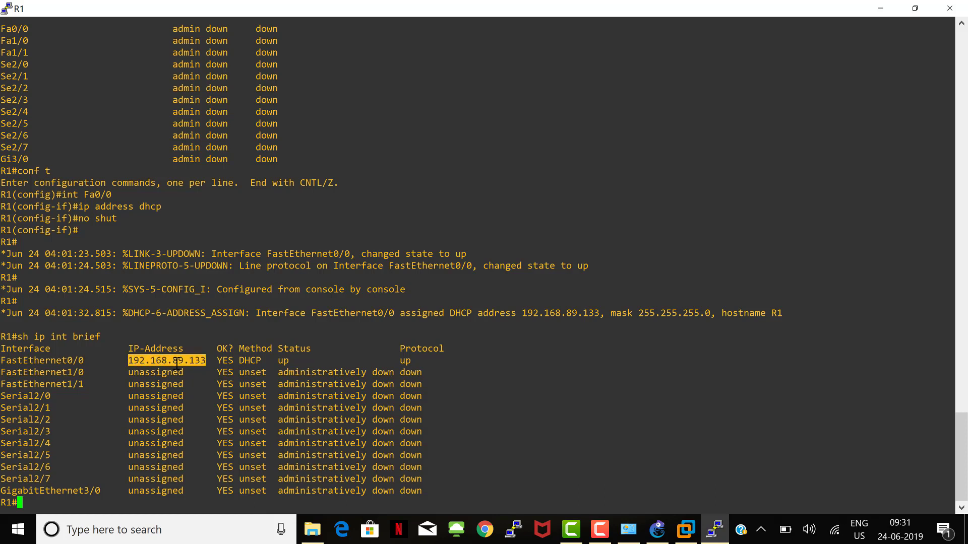
pyautogui.click(512, 531)
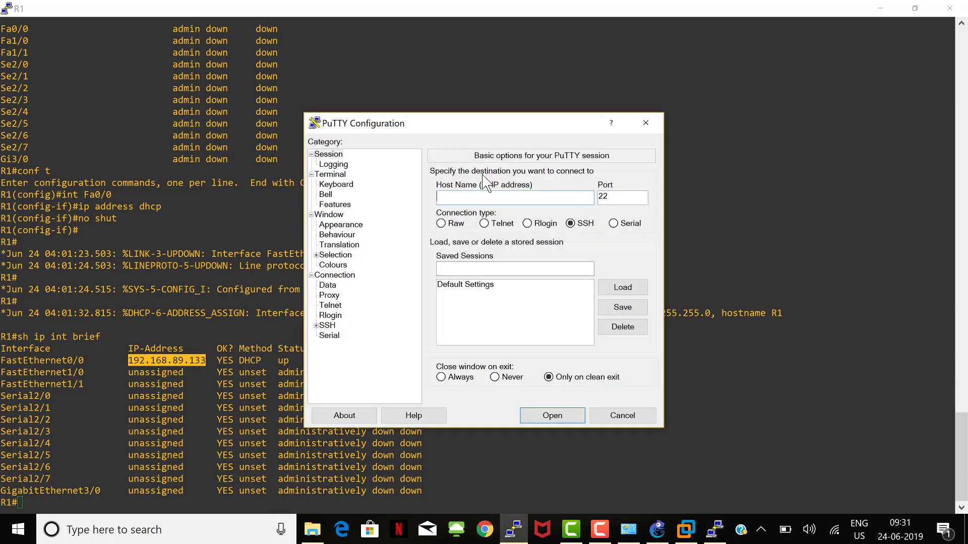
# Attempt SSH to 192.168.89.133 on port 22 and dismiss the connection-refused error
pyautogui.hotkey('ctrl', 'v')
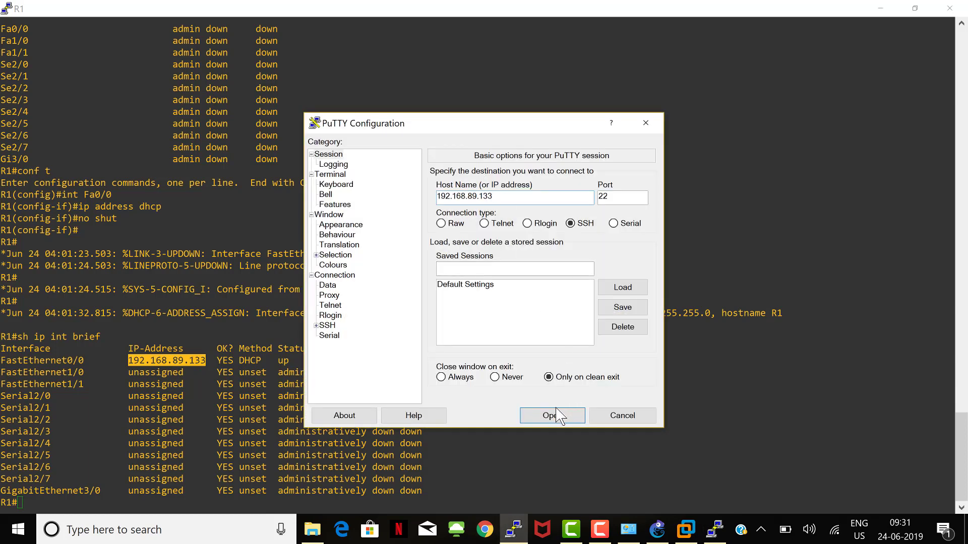
pyautogui.click(554, 414)
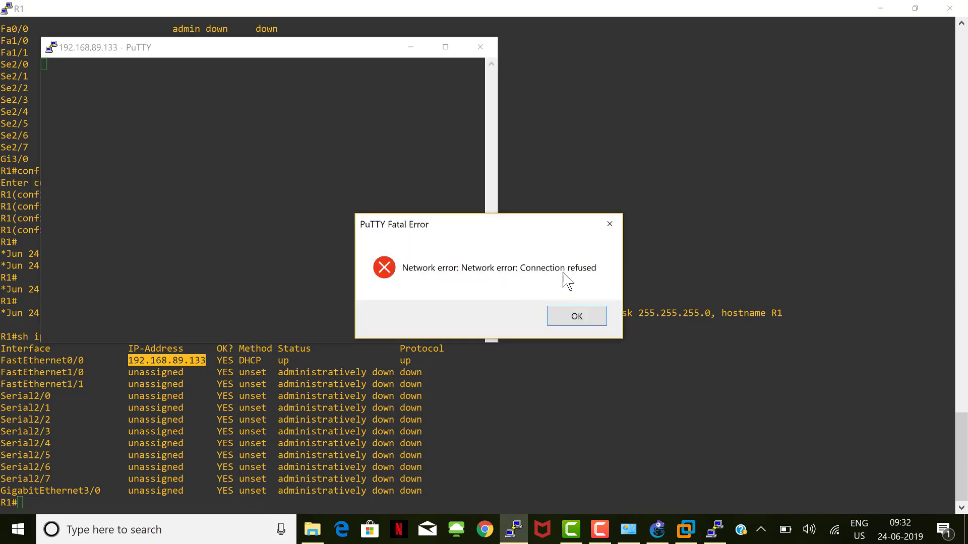
pyautogui.click(579, 323)
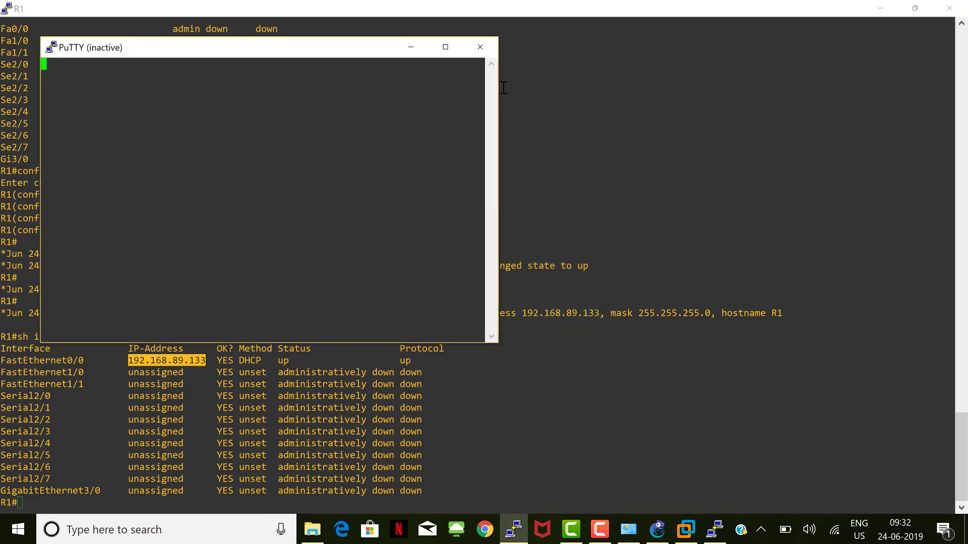
# Close the inactive PuTTY window and run sh ip ssh, showing SSH disabled, version 1.99
pyautogui.click(478, 51)
pyautogui.write('sh ip ssh')
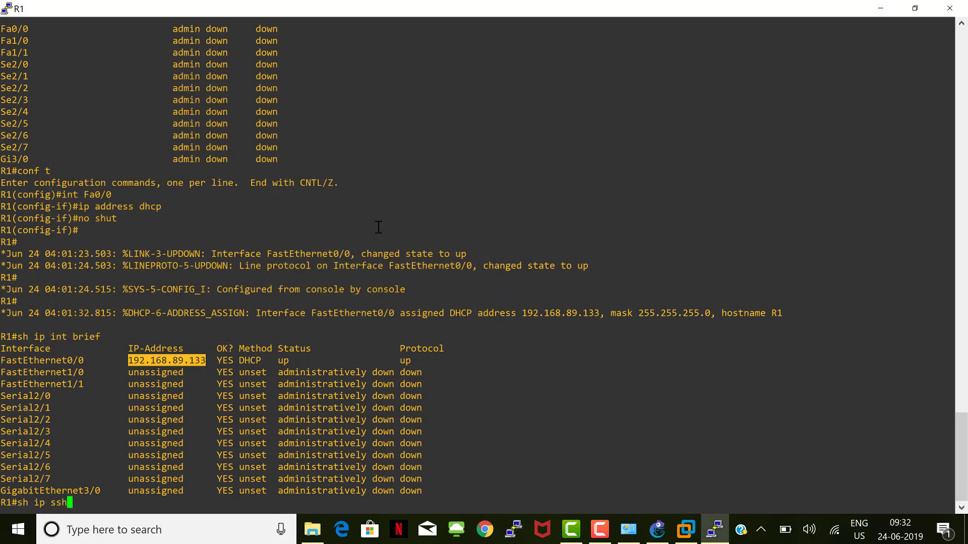
pyautogui.press('Return')
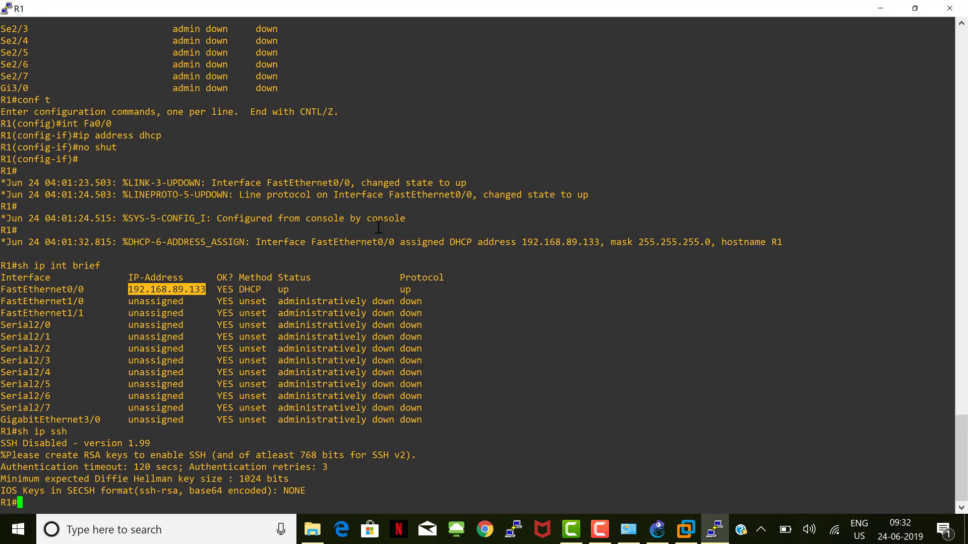
pyautogui.moveTo(23, 443); pyautogui.dragTo(134, 443)
pyautogui.click(141, 442)
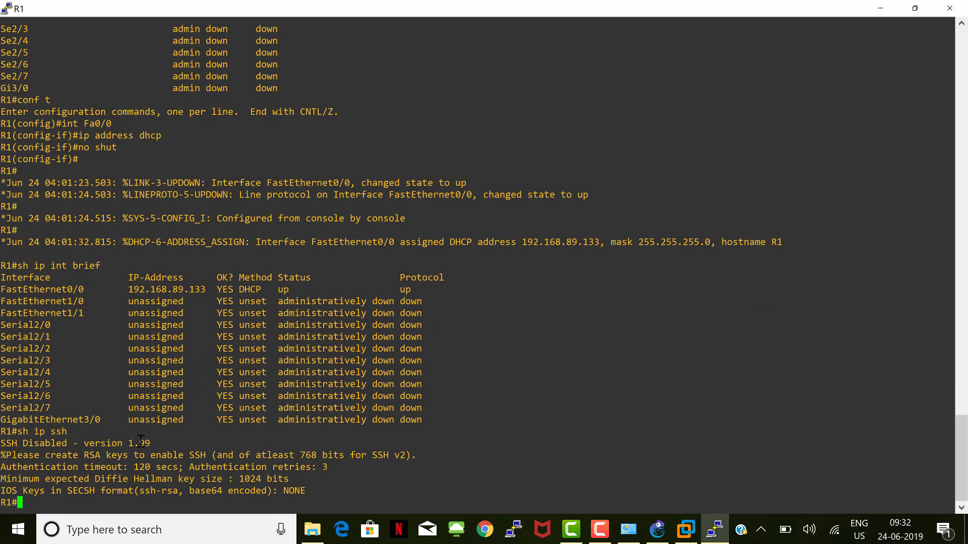
# In global configuration mode, generate 1024-bit RSA keys with crypto key generate rsa
pyautogui.write('conf t')
pyautogui.press('Return')
pyautogui.write('cryp')
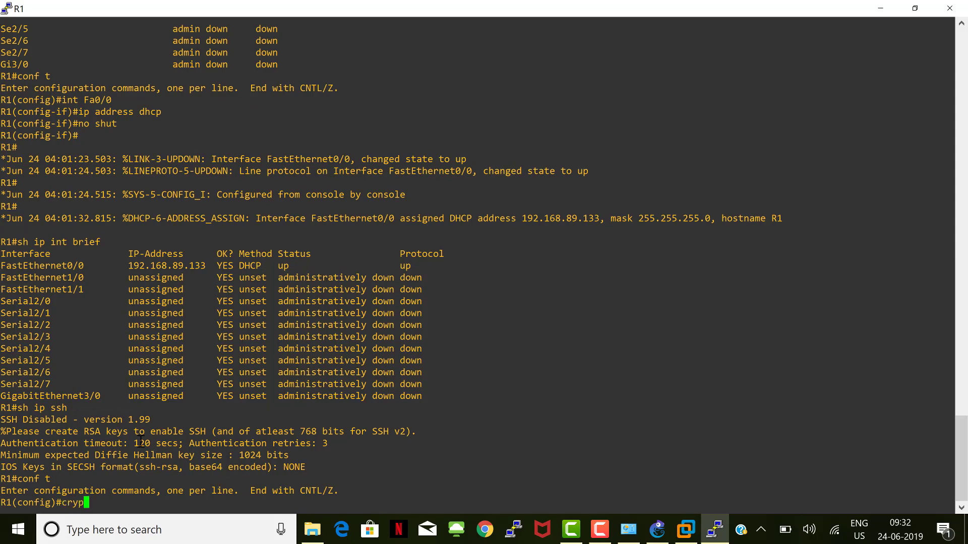
pyautogui.press('Tab')
pyautogui.write('key gene')
pyautogui.press('Tab')
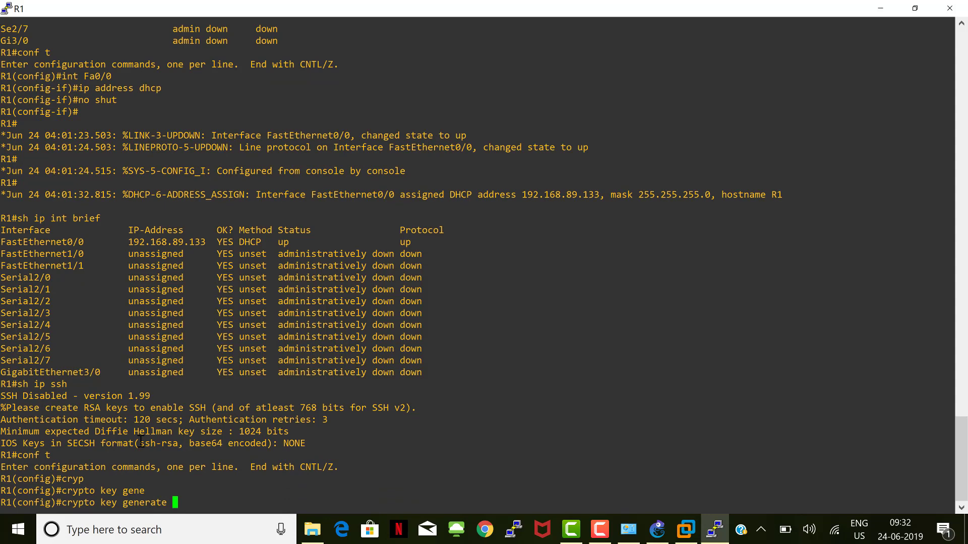
pyautogui.write('rsa')
pyautogui.press('Return')
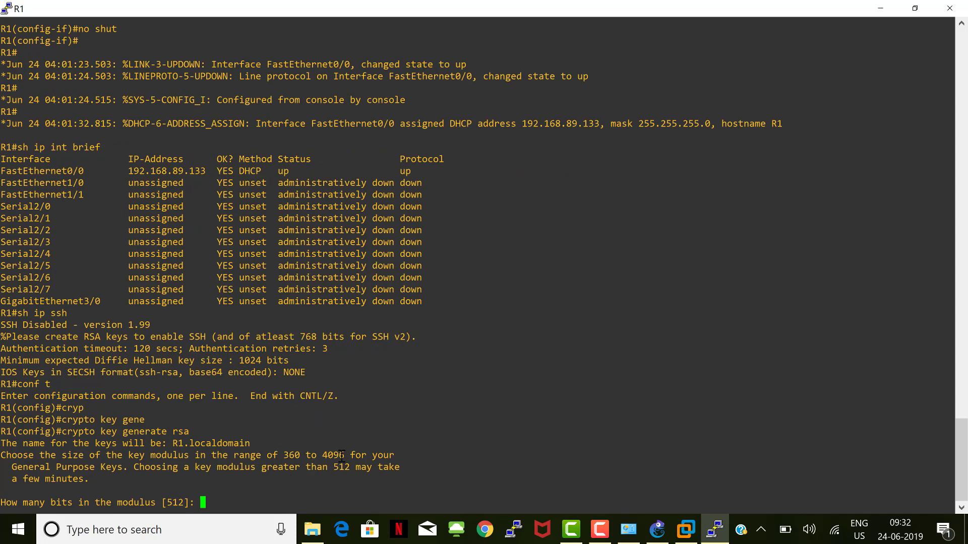
pyautogui.write('1024')
pyautogui.press('Return')
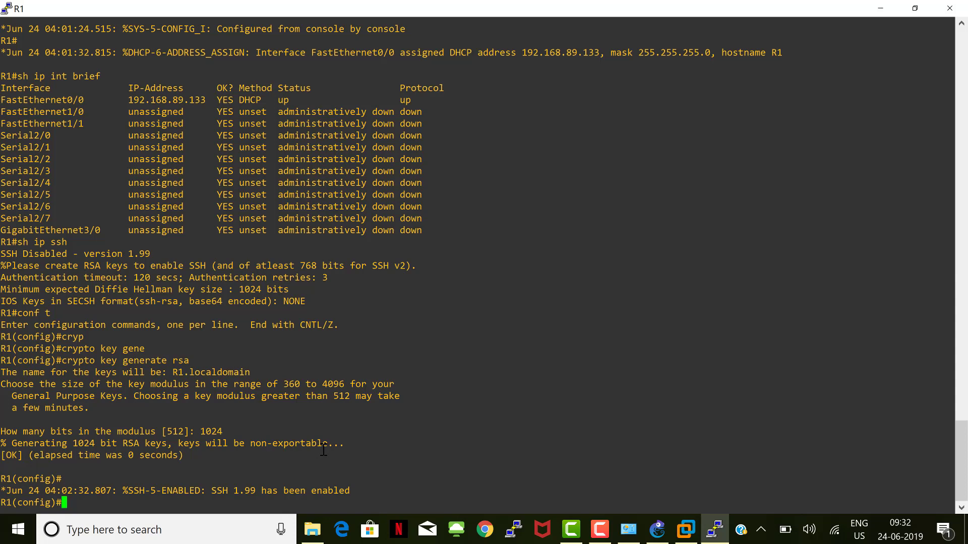
# Set ip ssh version 2 and type do sh run | b line vty to check VTY settings
pyautogui.write('ip ssh version 2')
pyautogui.press('Return')
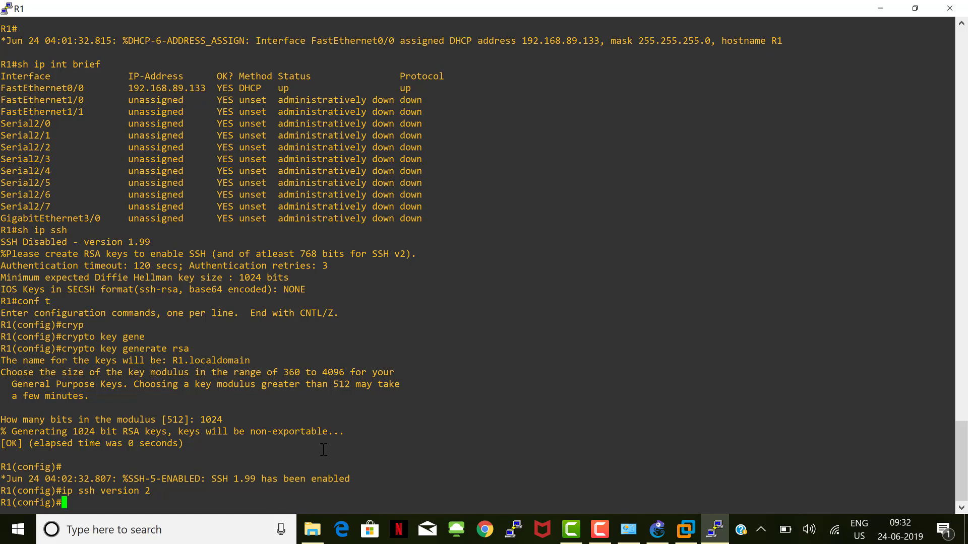
pyautogui.write('do sh run | b line vty')
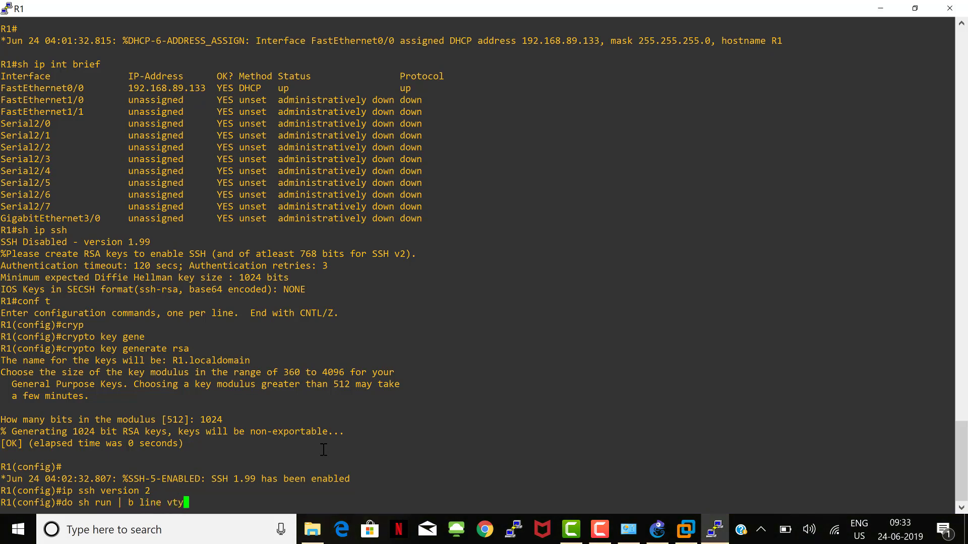
# Review the VTY config, then set transport input ssh telnet on line vty 0 4
pyautogui.press('Return')
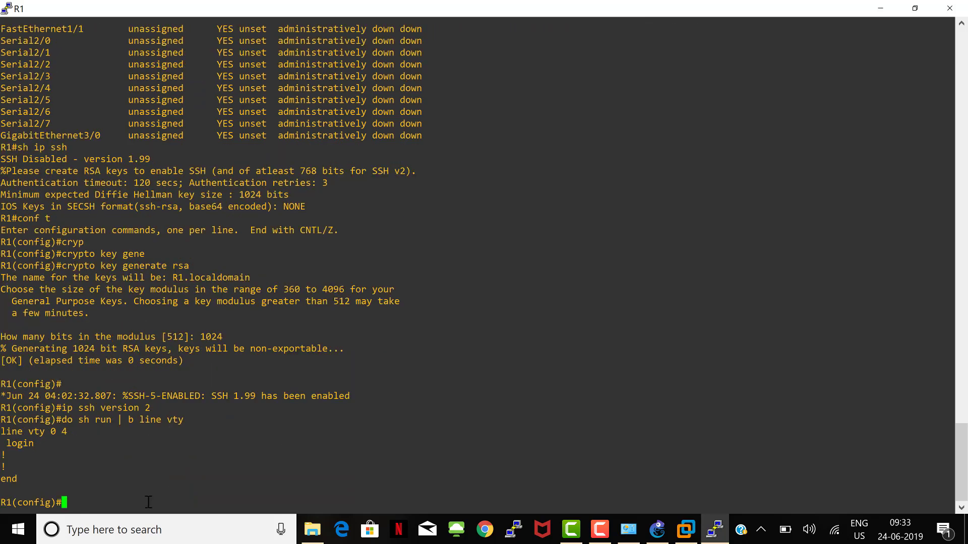
pyautogui.moveTo(2, 422); pyautogui.dragTo(35, 456)
pyautogui.click(84, 443)
pyautogui.write('line vty 0 4')
pyautogui.press('Return')
pyautogui.write('transport ')
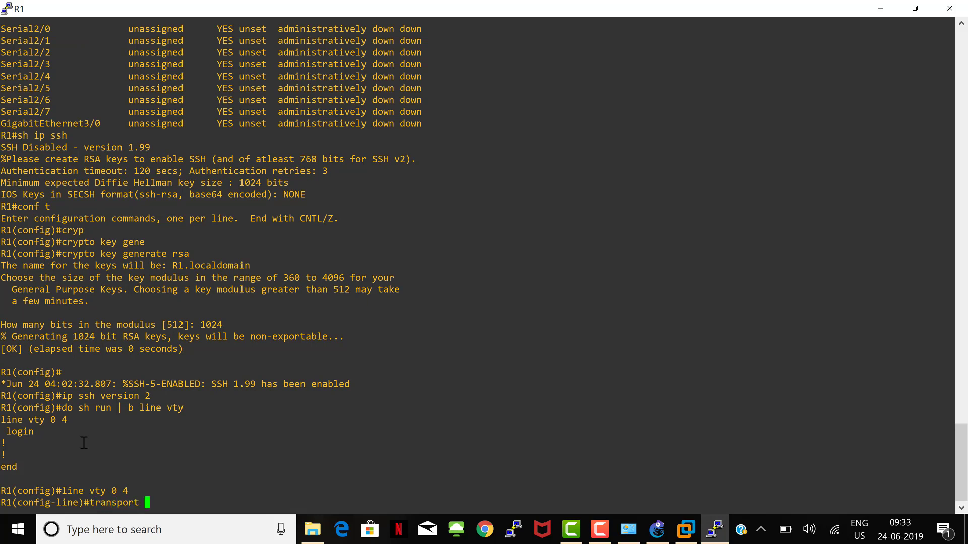
pyautogui.write('input ssh telnet')
pyautogui.press('Return')
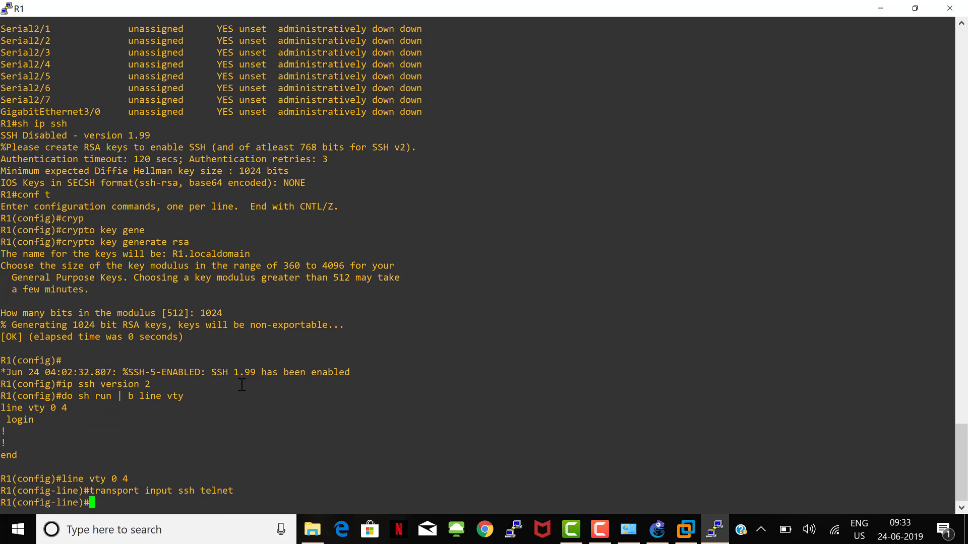
pyautogui.hotkey('ctrl', 'z')
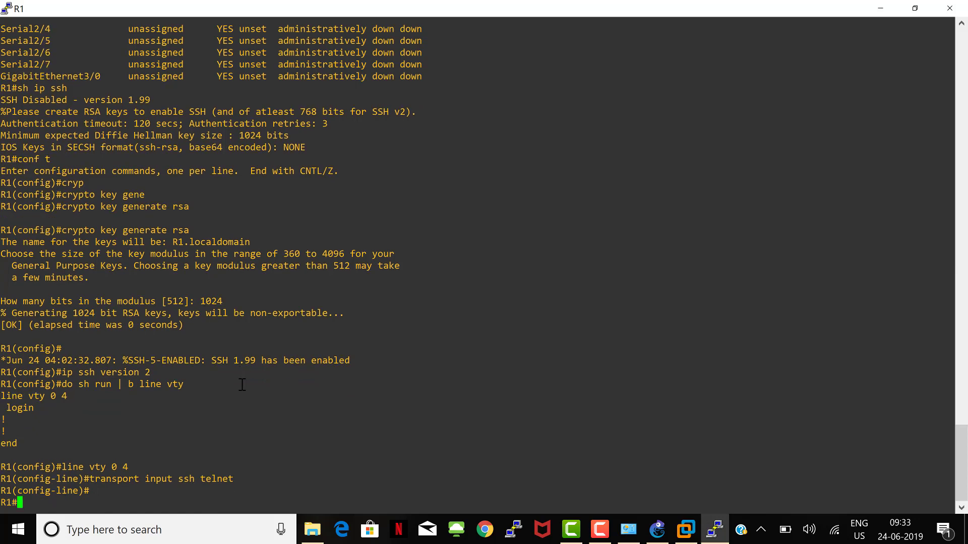
# Save the configuration with wr and recheck and copy Fa0/0's 192.168.89.133 address
pyautogui.write('wr')
pyautogui.press('Return')
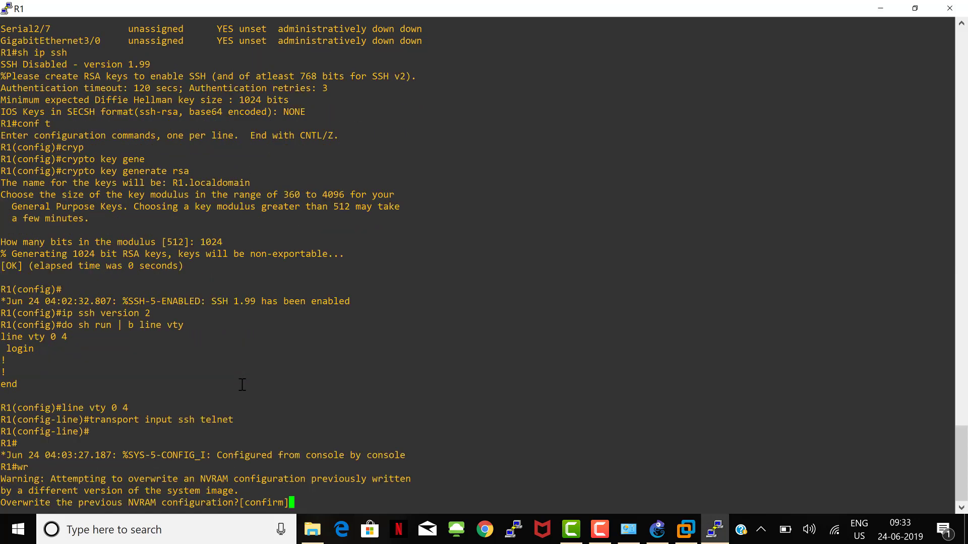
pyautogui.press('Return')
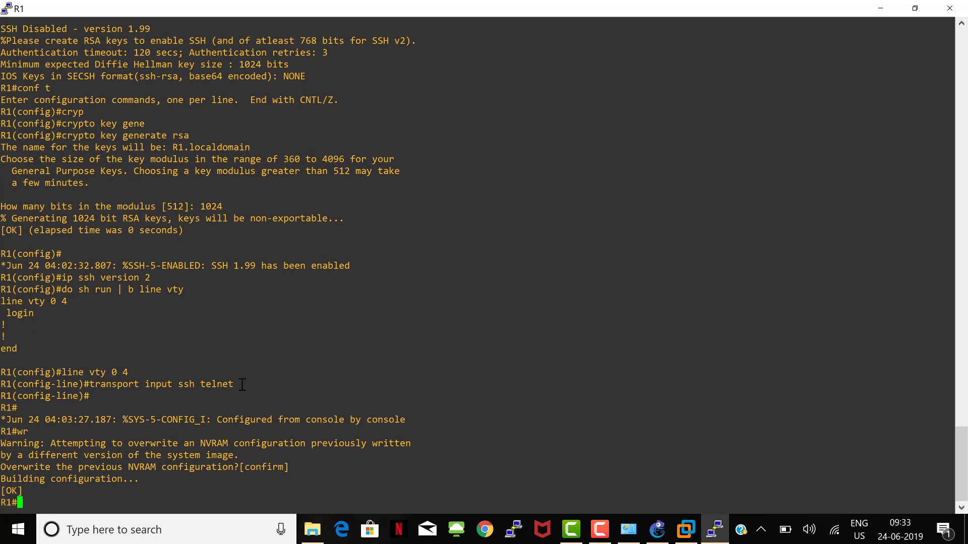
pyautogui.press('Return')
pyautogui.press('Return')
pyautogui.press('Return')
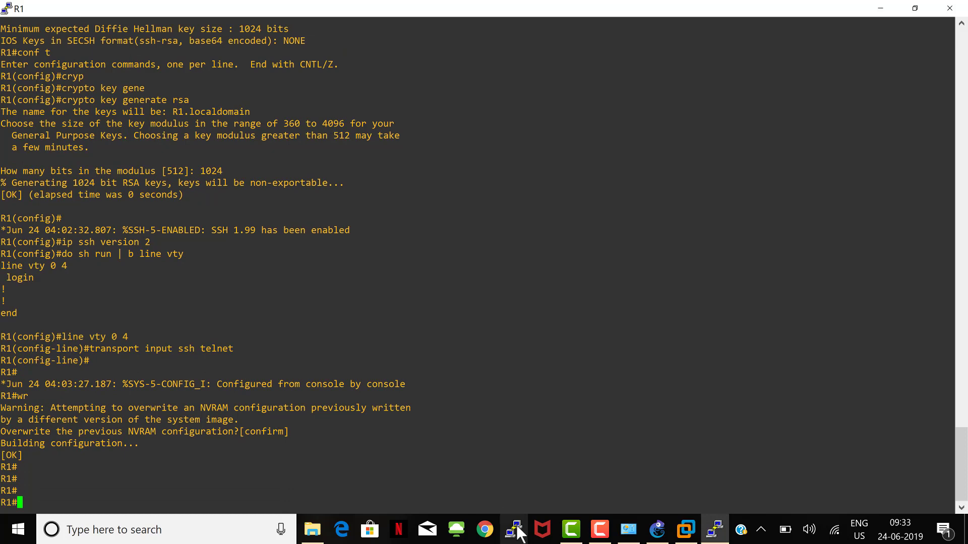
pyautogui.write('sh ip ')
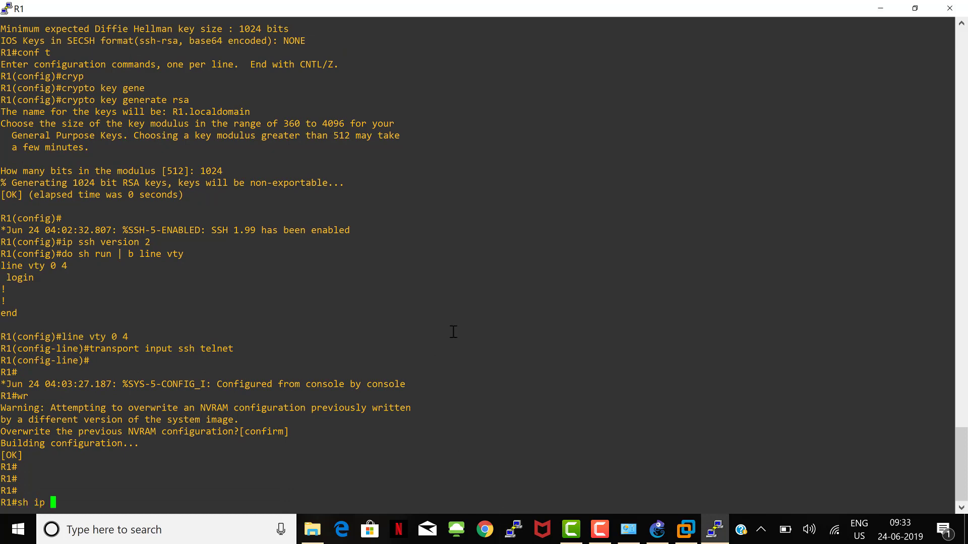
pyautogui.write('int brief')
pyautogui.press('Return')
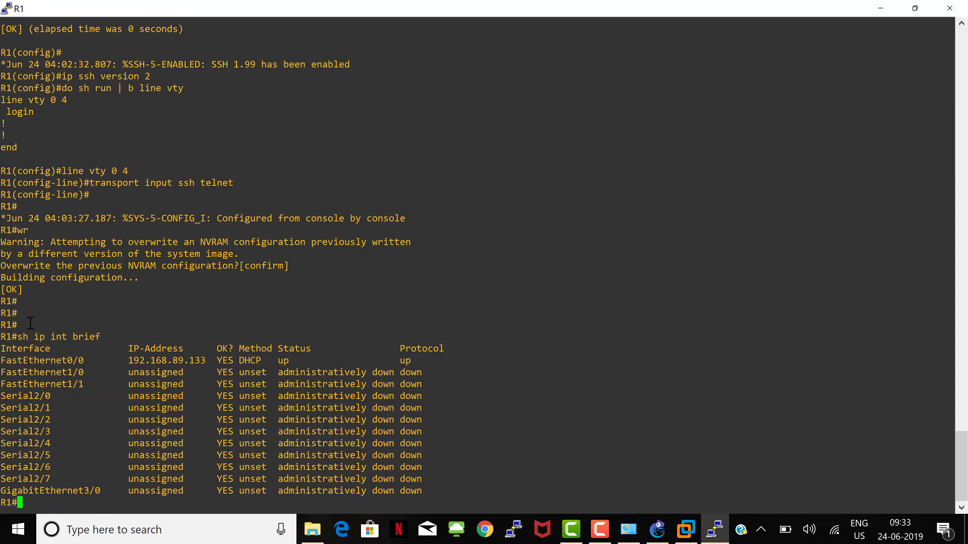
pyautogui.doubleClick(177, 360)
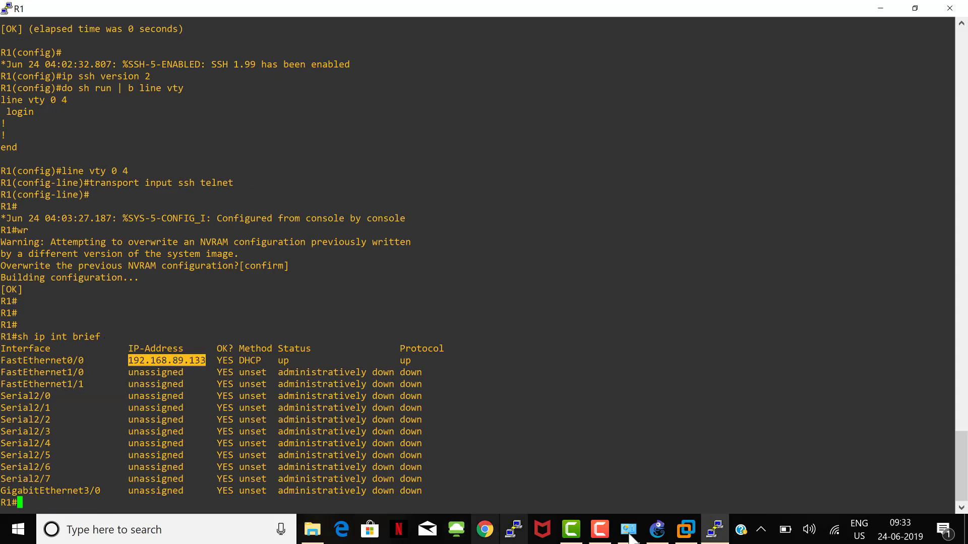
pyautogui.click(445, 200)
pyautogui.write('192.168.89.133')
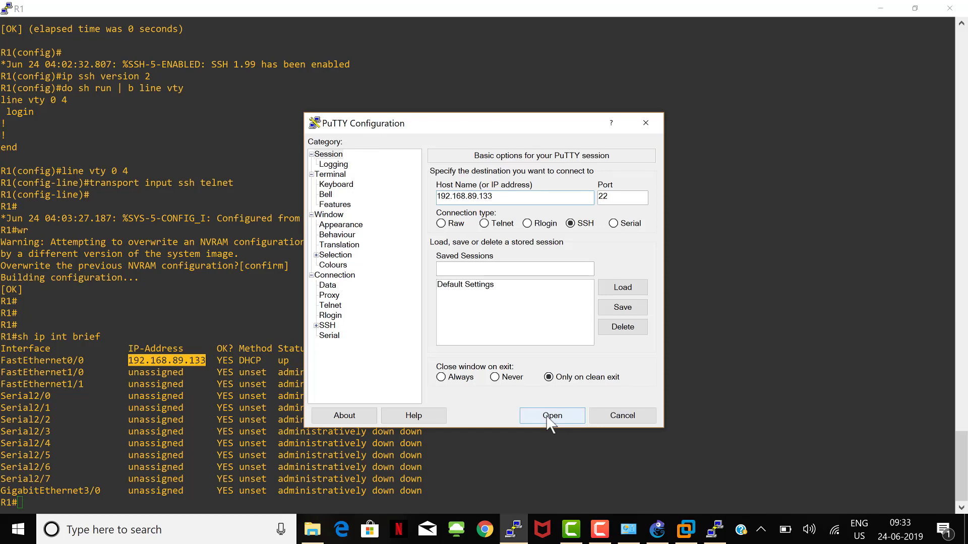
pyautogui.click(553, 417)
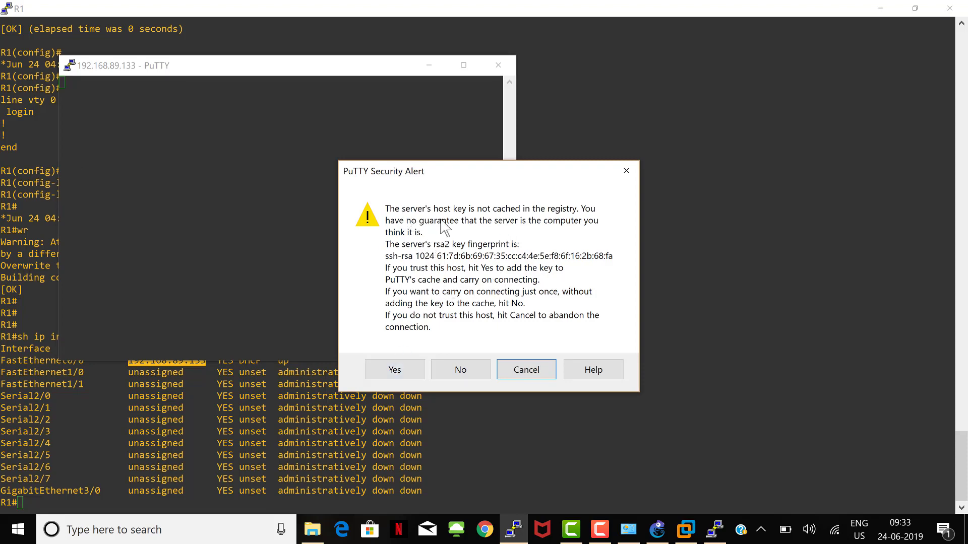
pyautogui.press('Escape')
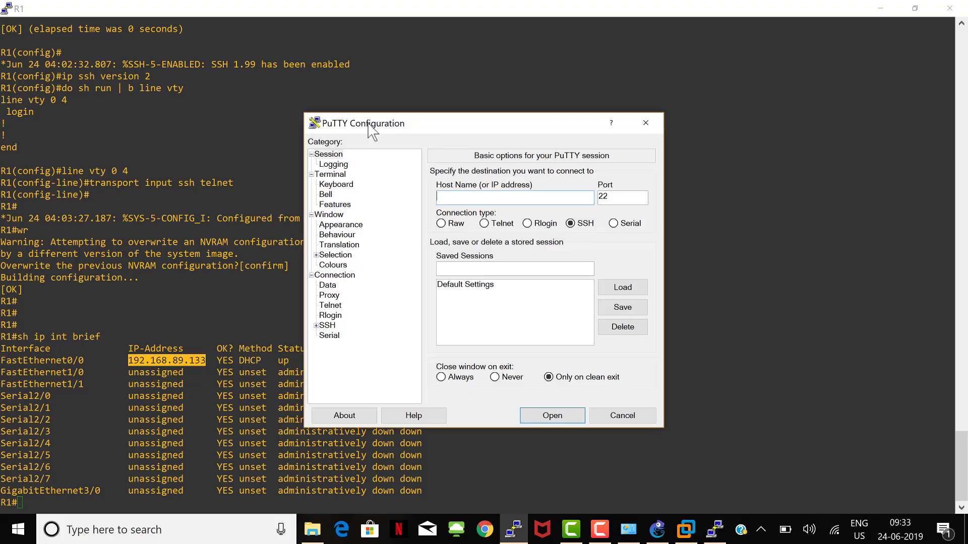
pyautogui.write('192.168.89.133')
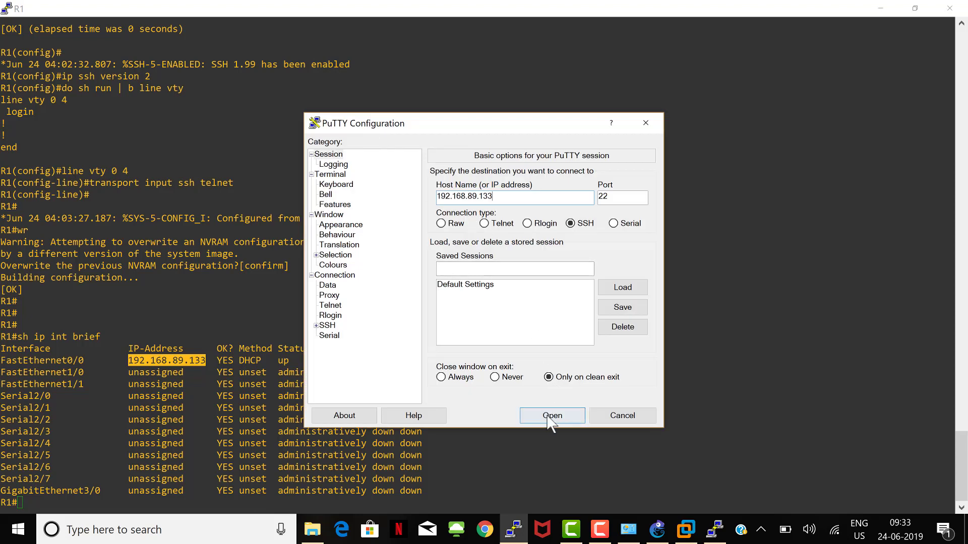
pyautogui.click(552, 416)
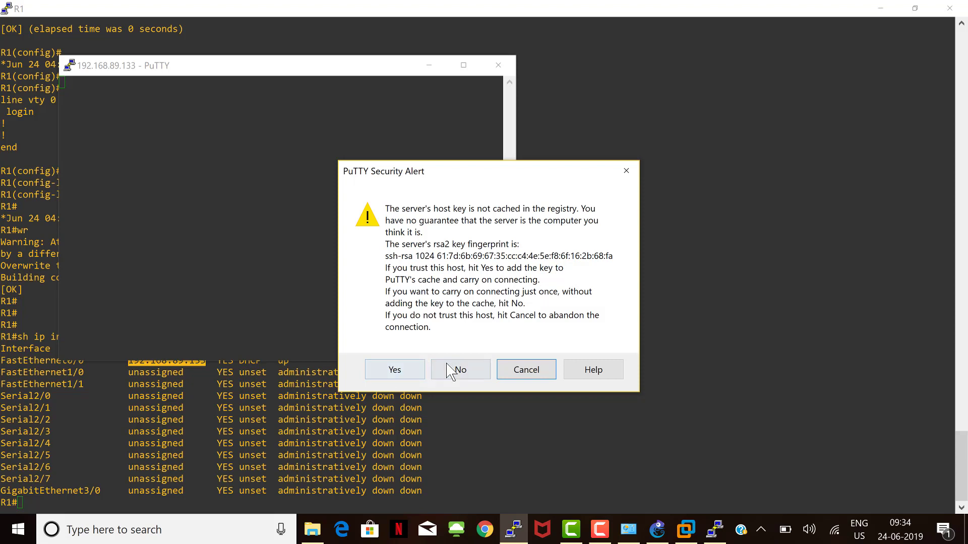
pyautogui.click(527, 370)
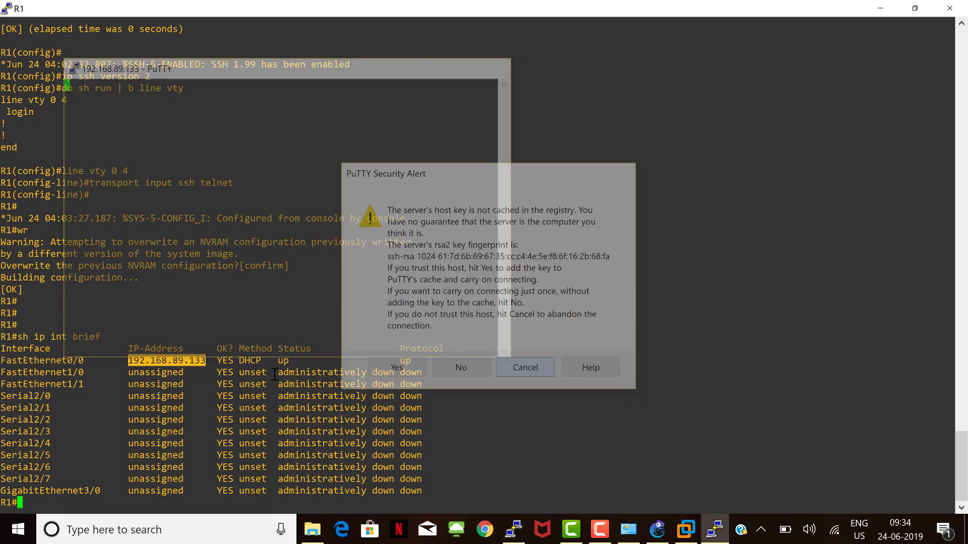
# Check the running config for existing usernames and enter global configuration mode
pyautogui.write('sh ')
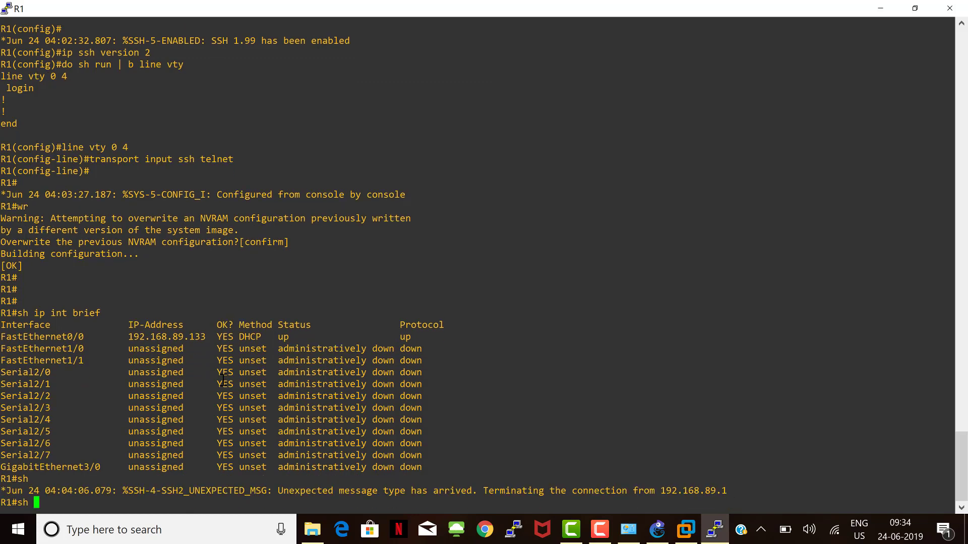
pyautogui.write('run | i username')
pyautogui.press('Return')
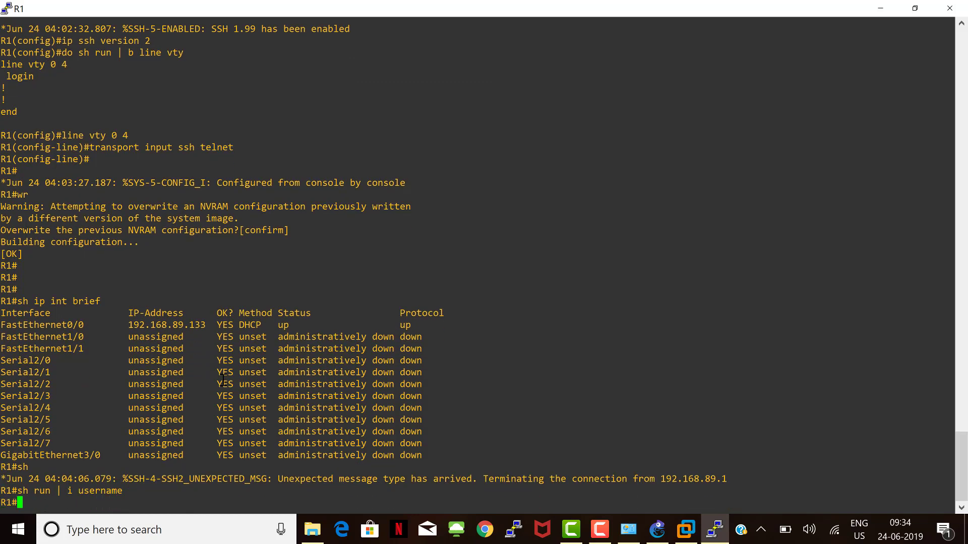
pyautogui.write('conf t')
pyautogui.press('Return')
# Create a privilege-15 local user with its password and save the configuration with wr
pyautogui.write('username cisco privi')
pyautogui.press('Tab')
pyautogui.write('15 pas')
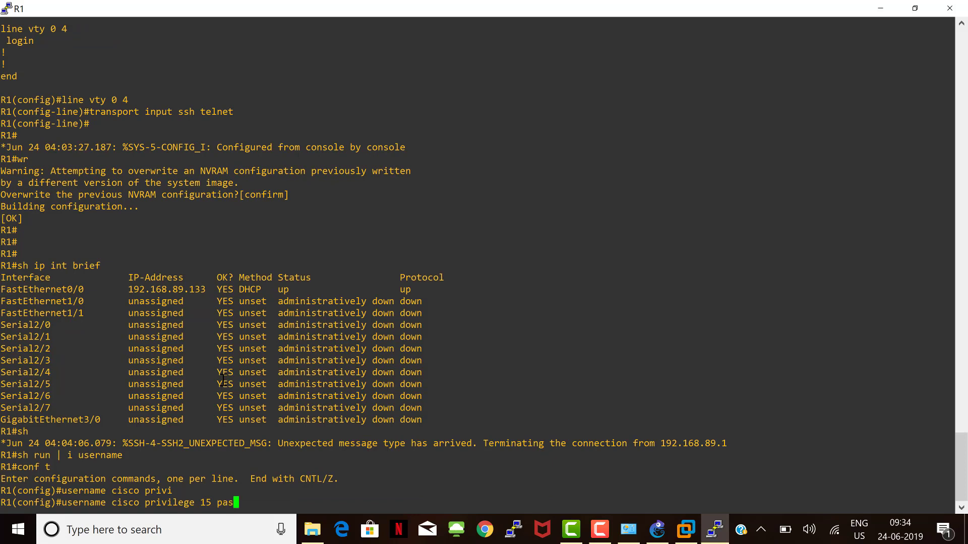
pyautogui.write('s')
pyautogui.press('Tab')
pyautogui.write('cisco')
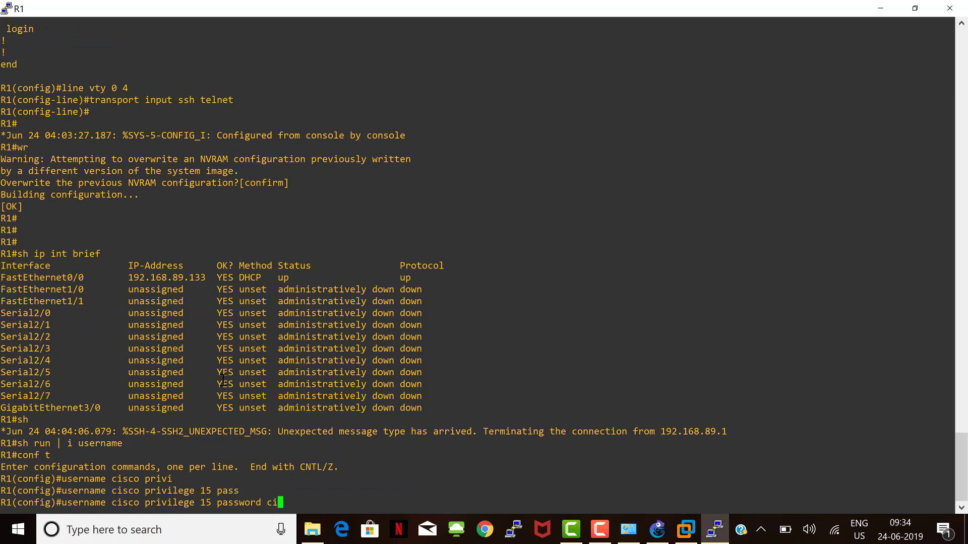
pyautogui.press('Return')
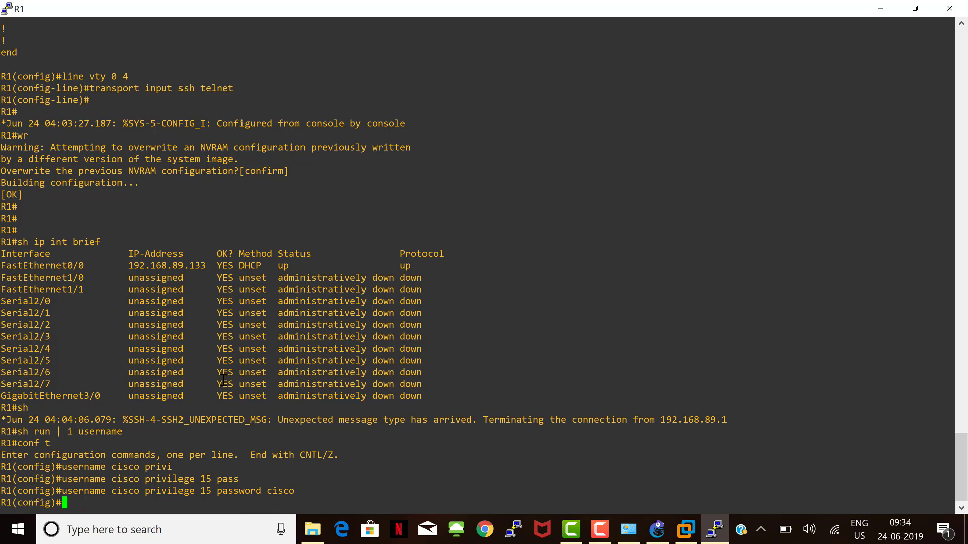
pyautogui.hotkey('ctrl', 'z')
pyautogui.write('wr')
pyautogui.press('Return')
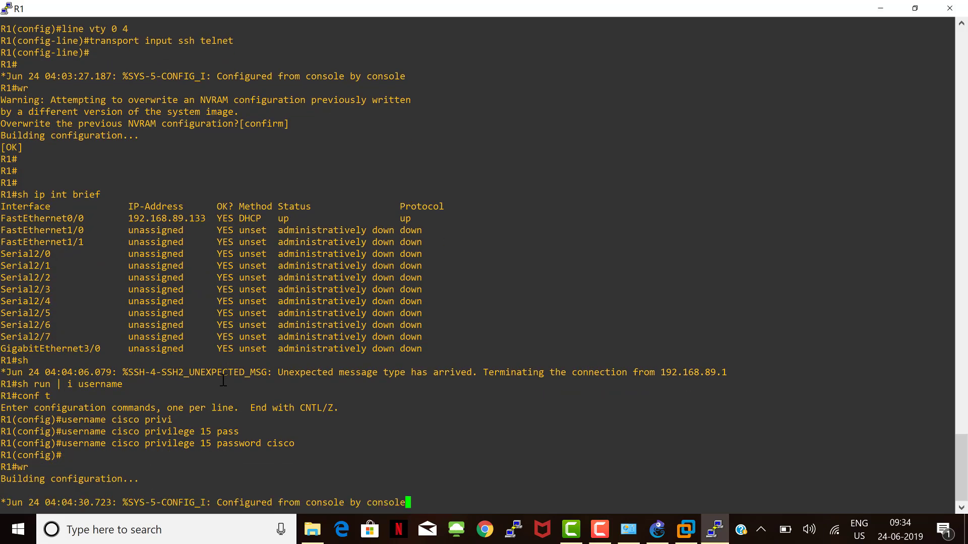
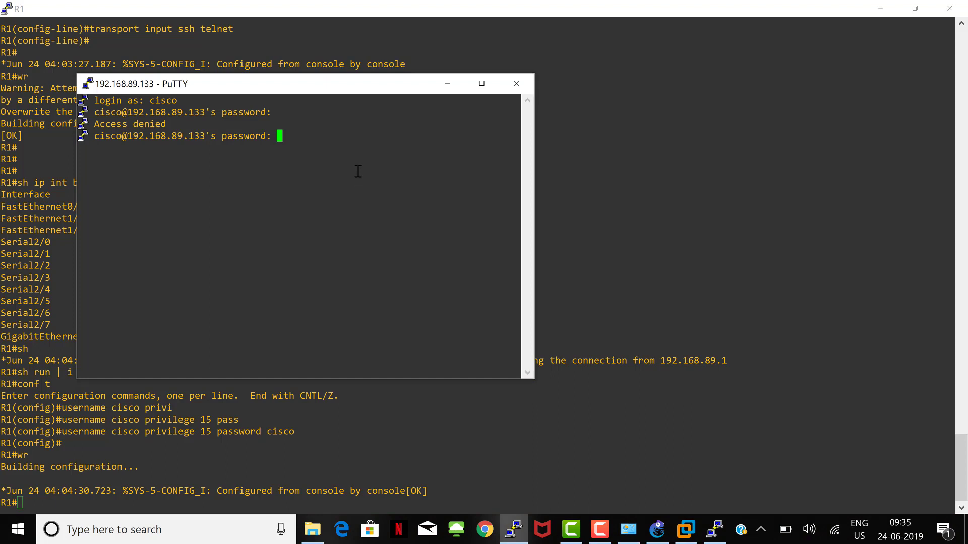
# Submit the SSH password, then enable 'debug ip ssh' on the R1 console
pyautogui.press('Return')
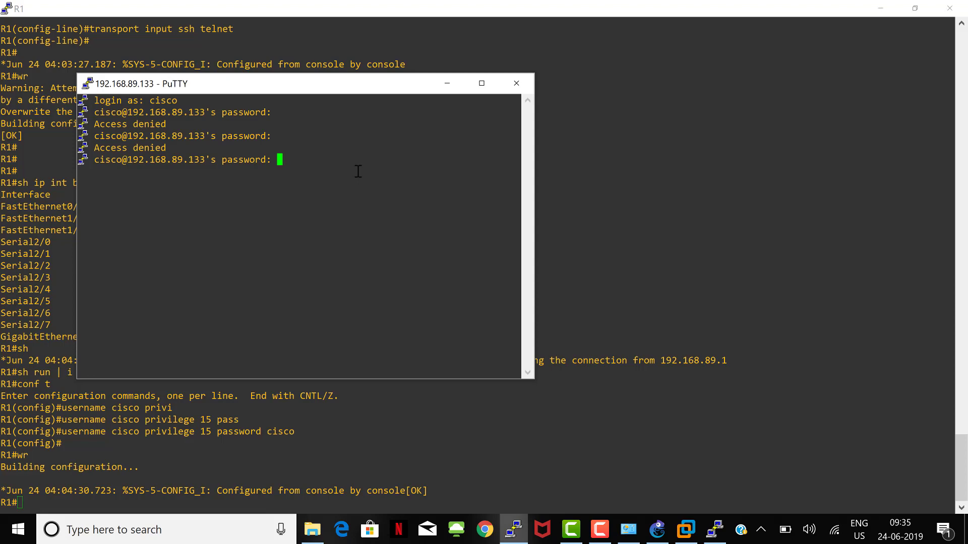
pyautogui.click(270, 468)
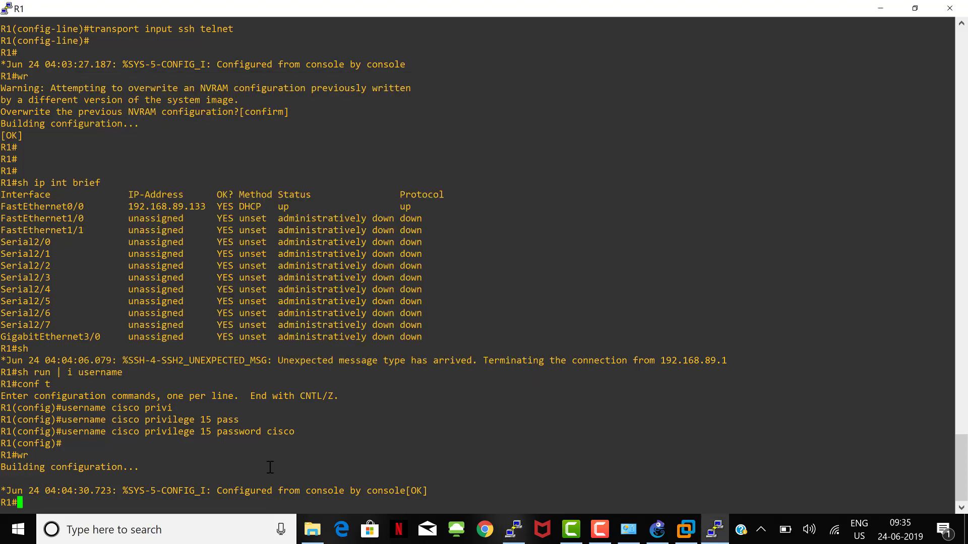
pyautogui.write('debug ip ssh')
pyautogui.press('Return')
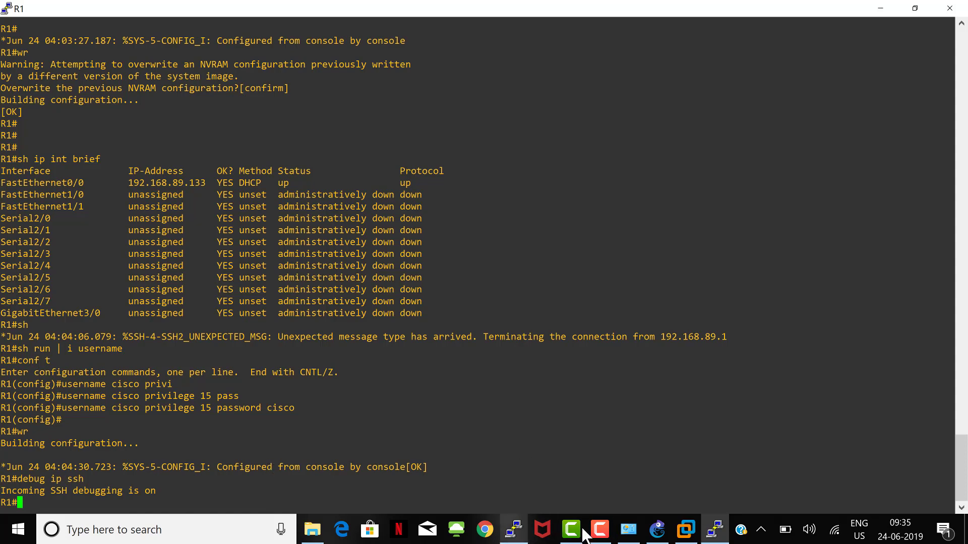
# Retry the SSH password, then close the session after the fatal authentication error
pyautogui.click(514, 529)
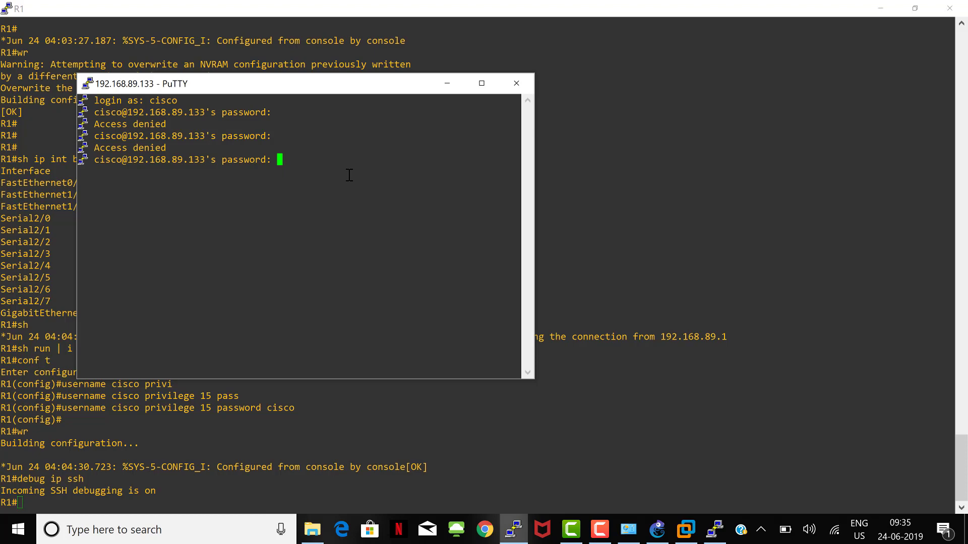
pyautogui.press('Return')
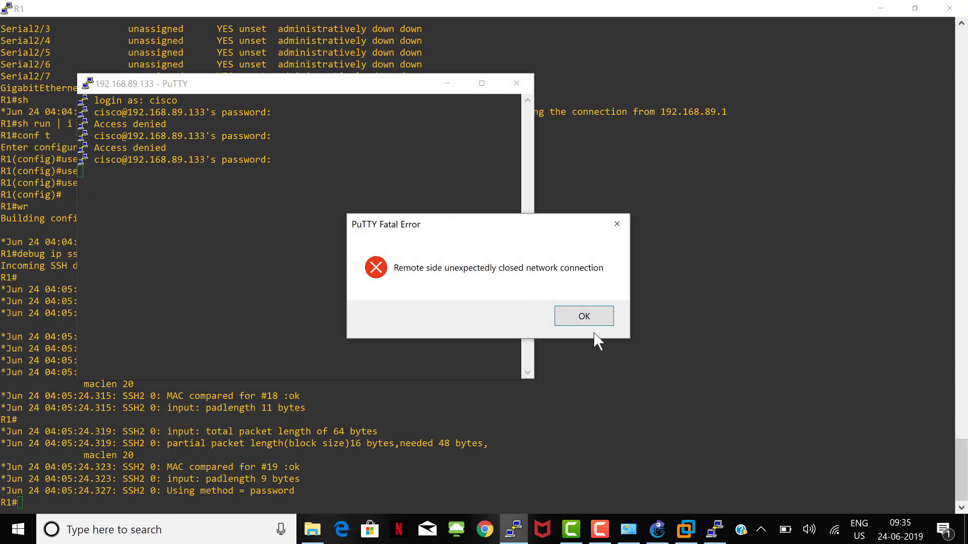
pyautogui.click(584, 318)
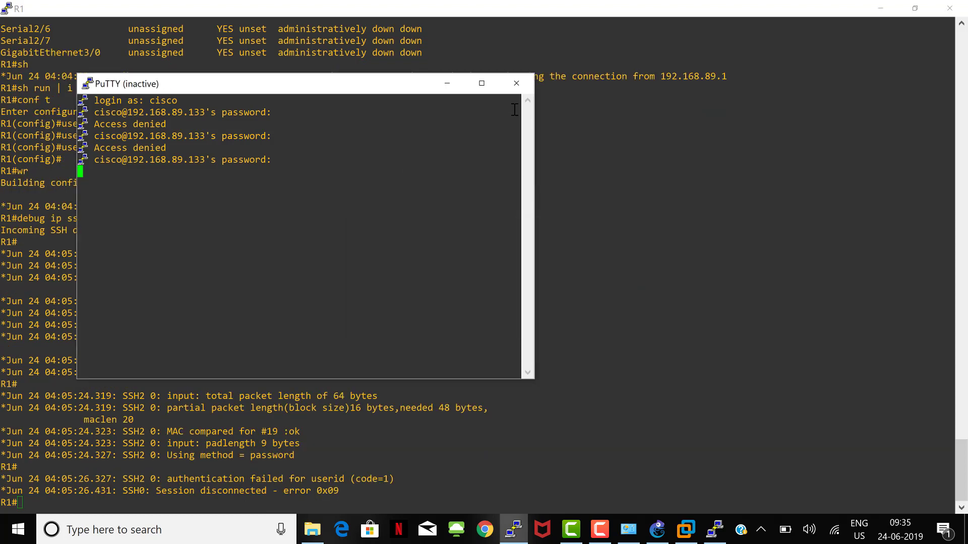
pyautogui.click(516, 84)
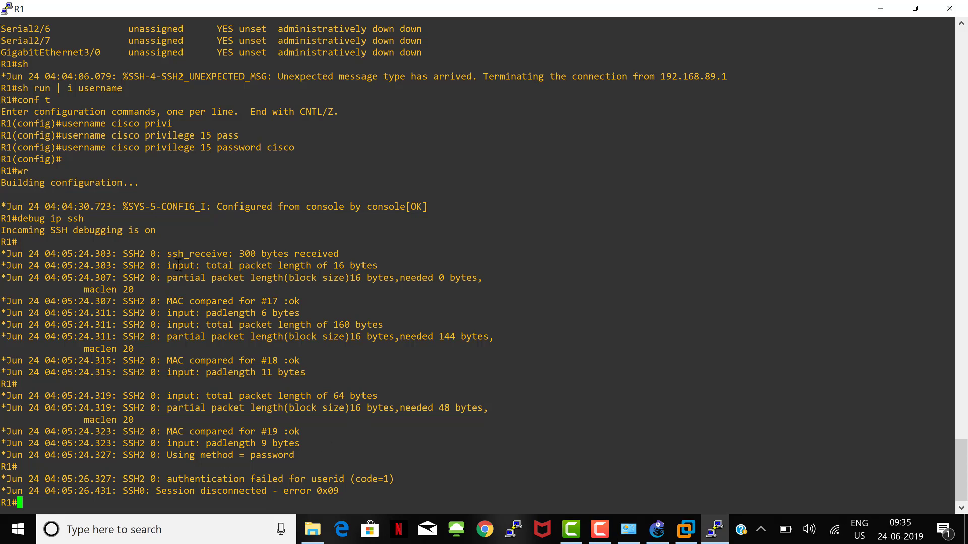
# Filter R1's running config with 'sh run | i aaa', revealing 'no aaa new-model'
pyautogui.moveTo(127, 253); pyautogui.dragTo(316, 495)
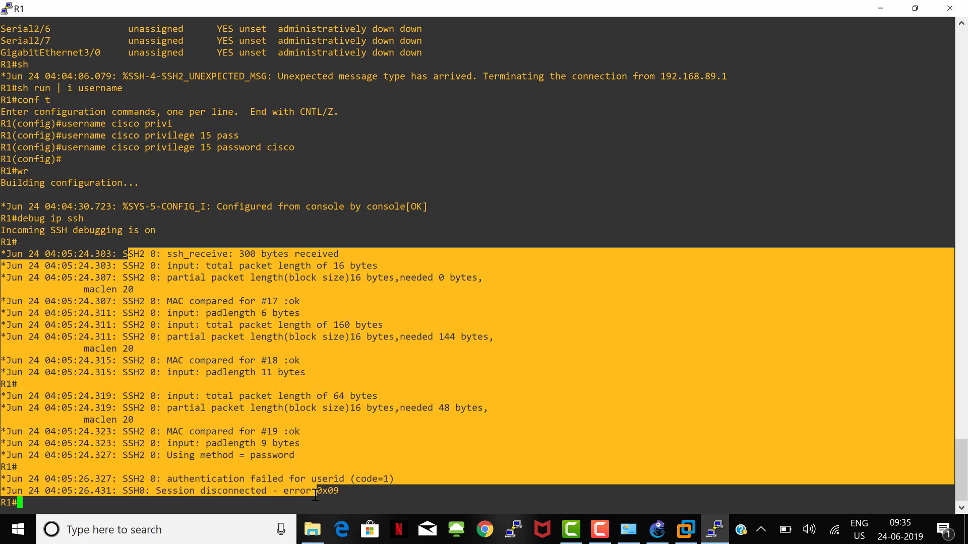
pyautogui.click(310, 456)
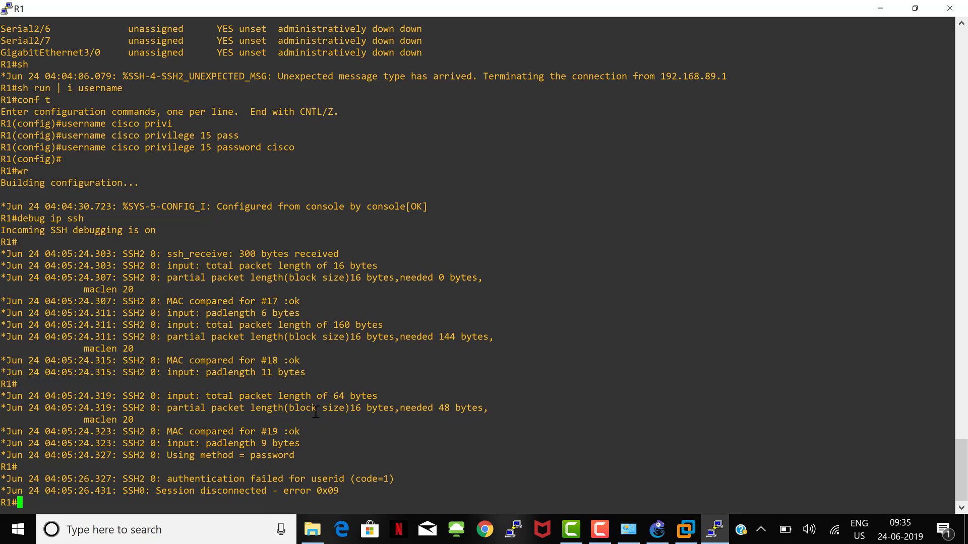
pyautogui.write('sh run | i aaa')
pyautogui.press('Return')
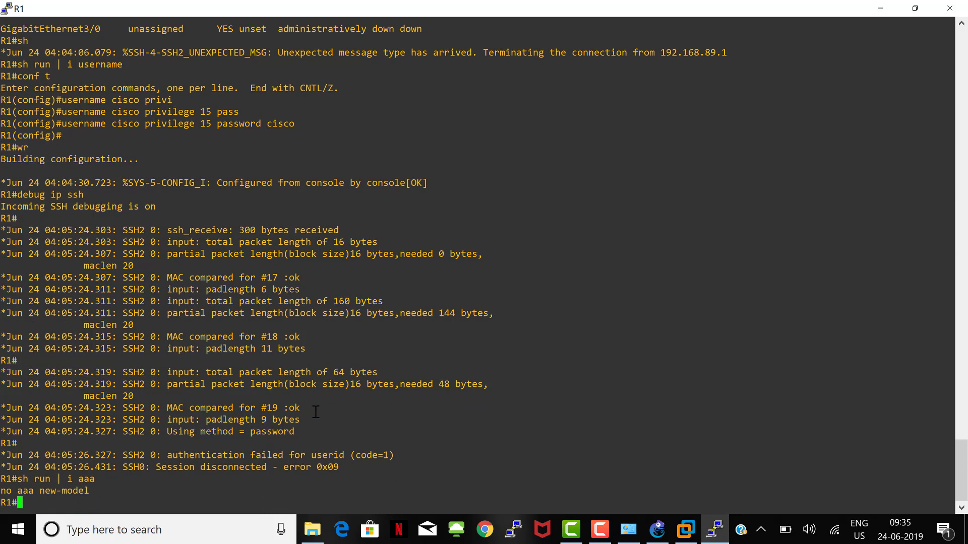
# Enable 'aaa new-model' in R1's global configuration mode
pyautogui.write('conf t')
pyautogui.press('Return')
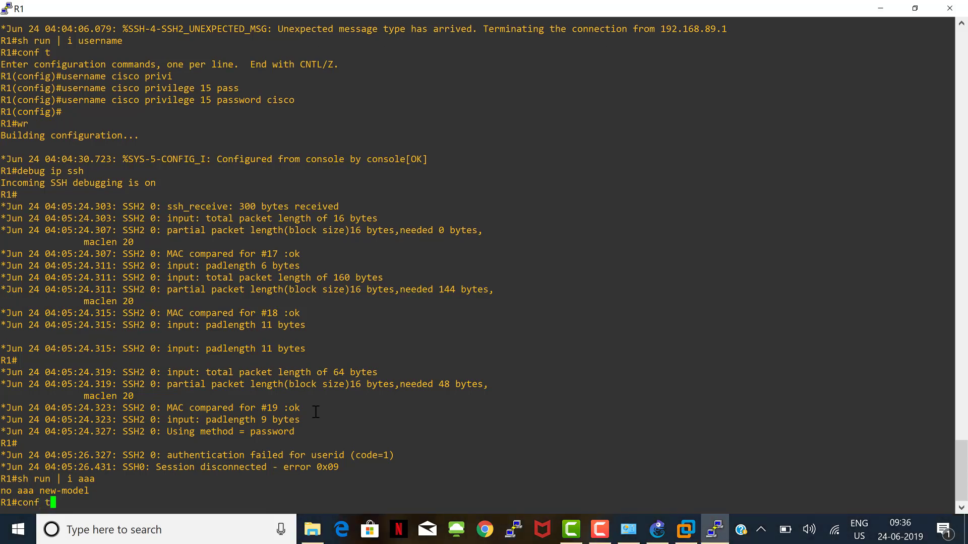
pyautogui.write('aaa')
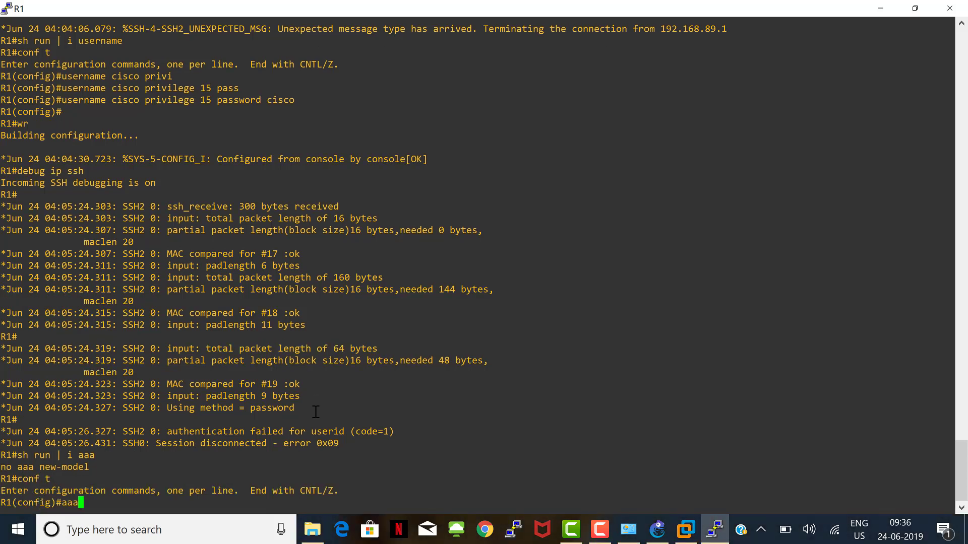
pyautogui.write(' new')
pyautogui.press('Tab')
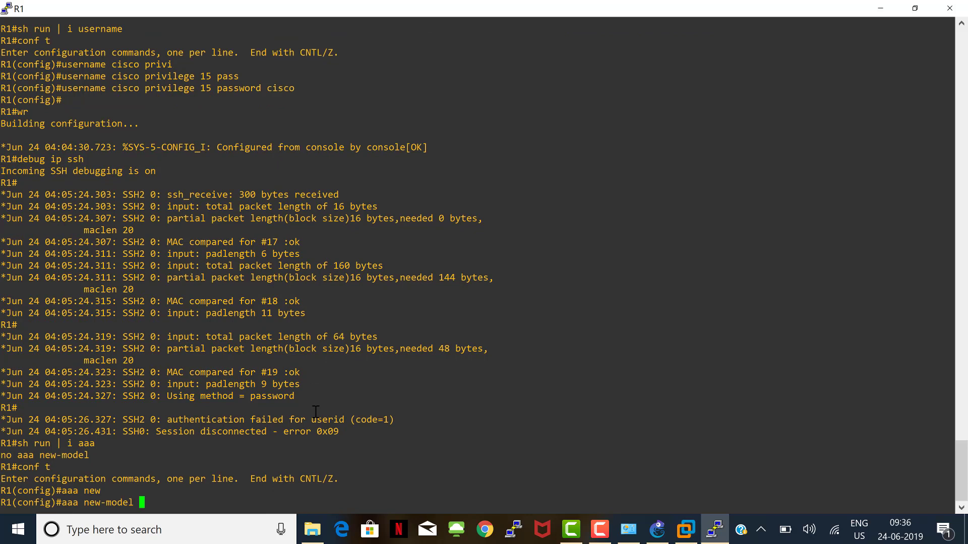
pyautogui.press('Return')
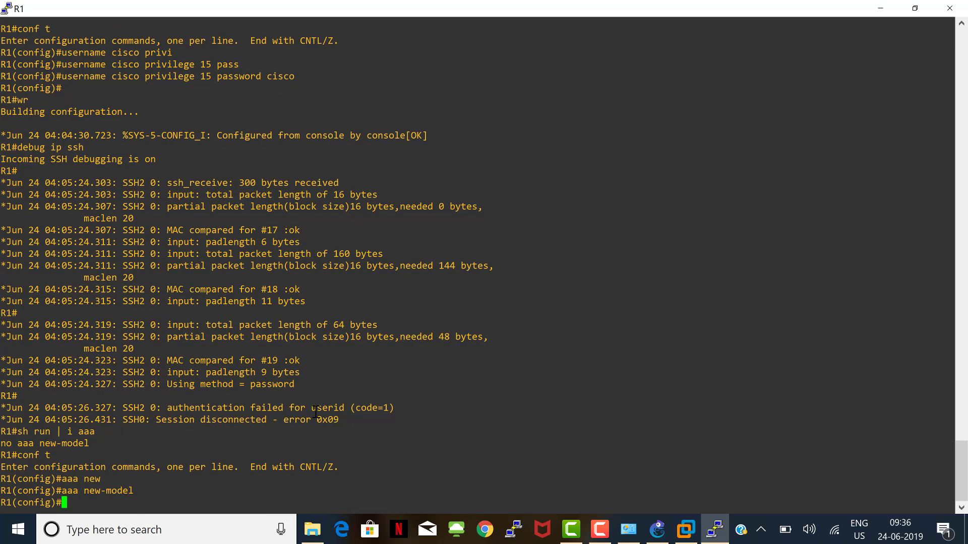
# Add 'aaa authentication login default local' to authenticate logins against local users
pyautogui.write('aaa auth')
pyautogui.press('Tab')
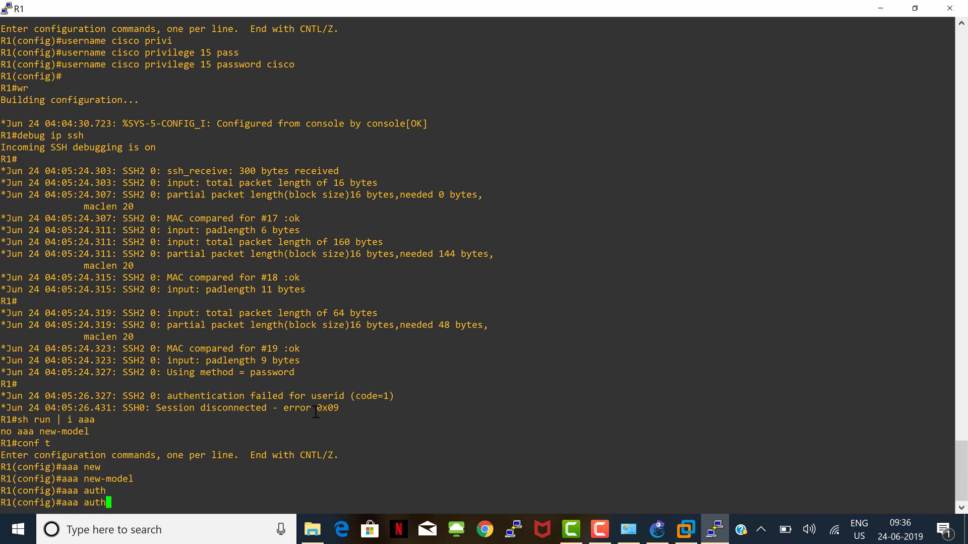
pyautogui.write('en')
pyautogui.press('Tab')
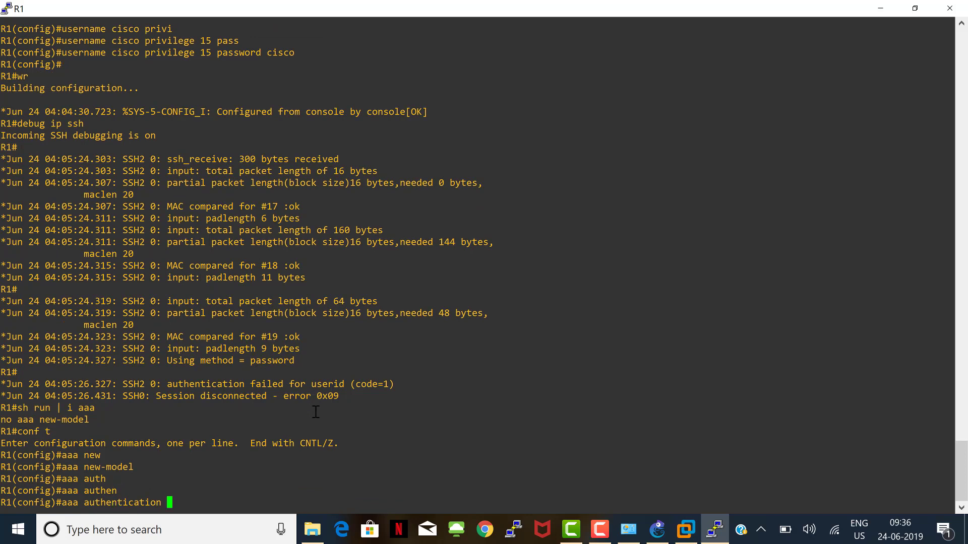
pyautogui.write('logi')
pyautogui.press('Tab')
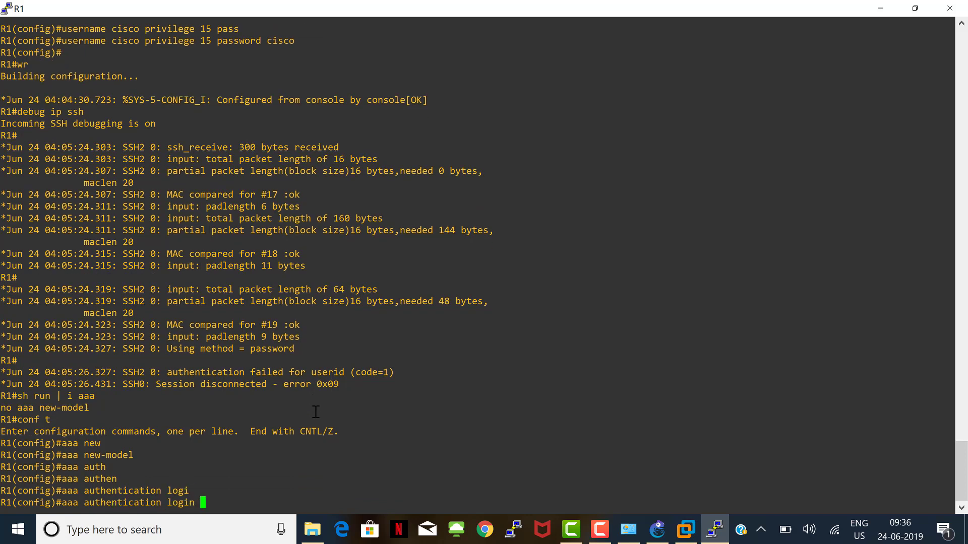
pyautogui.write('def')
pyautogui.press('Tab')
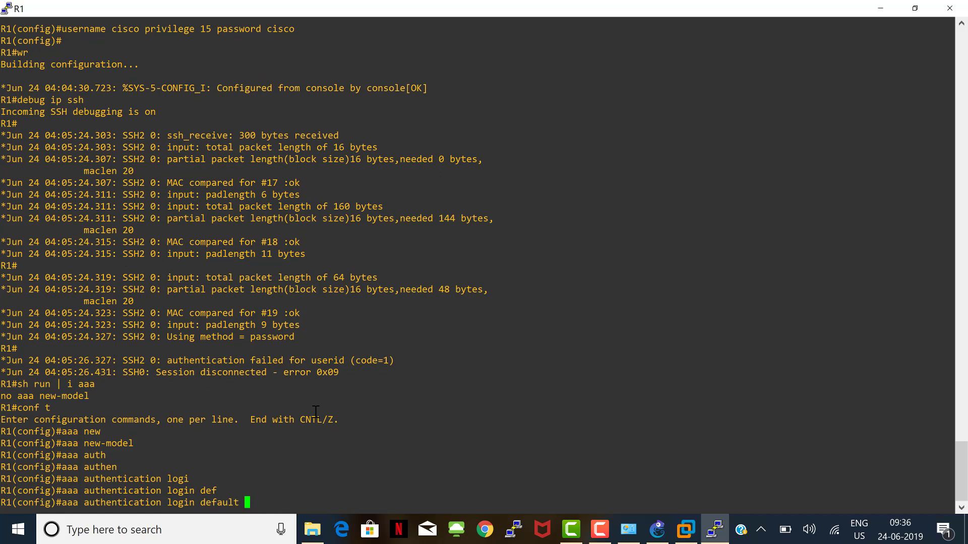
pyautogui.write('local')
pyautogui.press('Return')
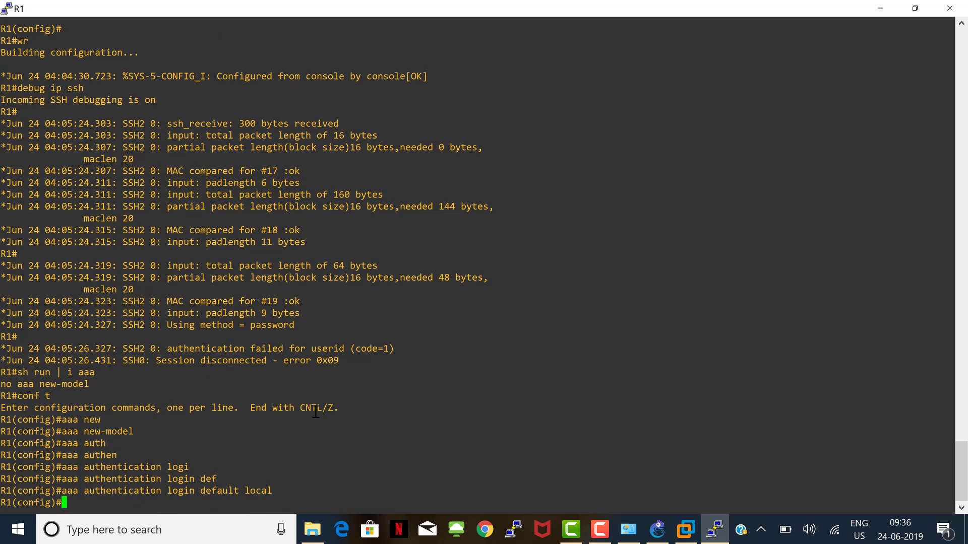
# Save the configuration with wr and list interfaces with 'sh ip int brief'
pyautogui.hotkey('ctrl', 'z')
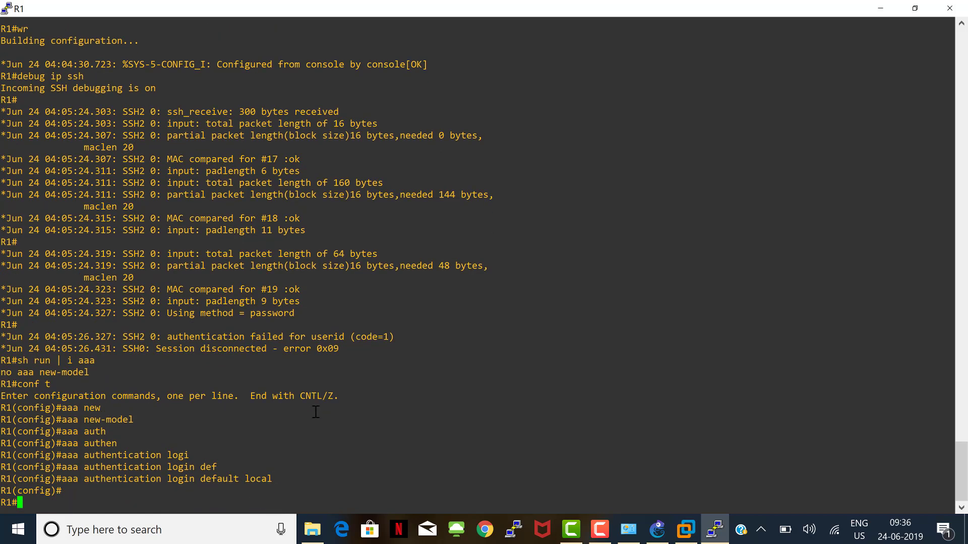
pyautogui.write('wr')
pyautogui.press('Return')
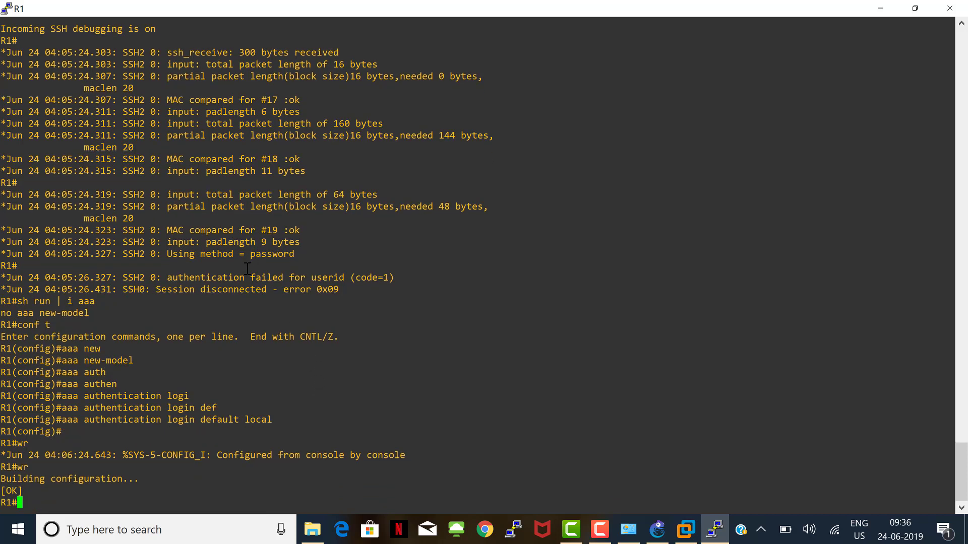
pyautogui.write('sh ip int brief')
pyautogui.press('Return')
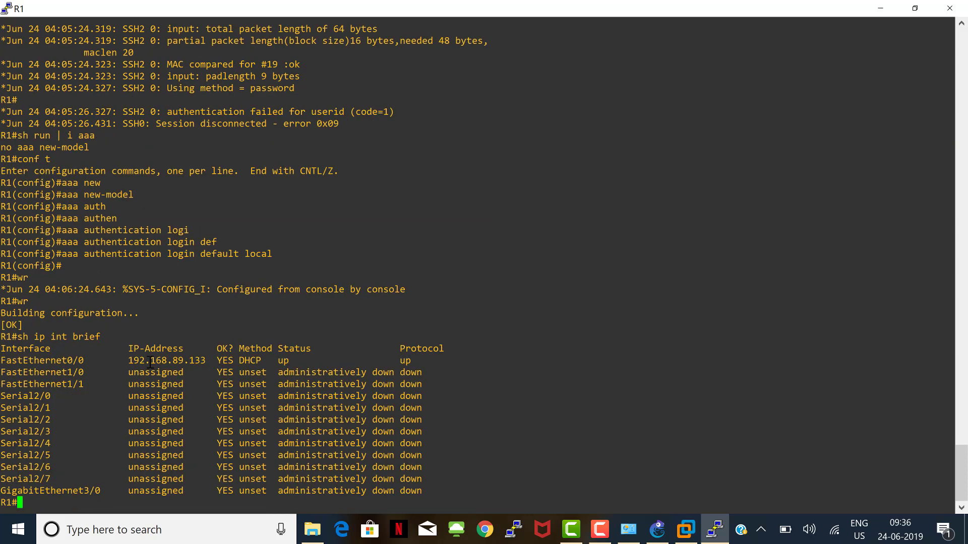
# Copy R1's address 192.168.89.133 and connect a new PuTTY SSH session to it
pyautogui.doubleClick(150, 361)
pyautogui.hotkey('ctrl', 'c')
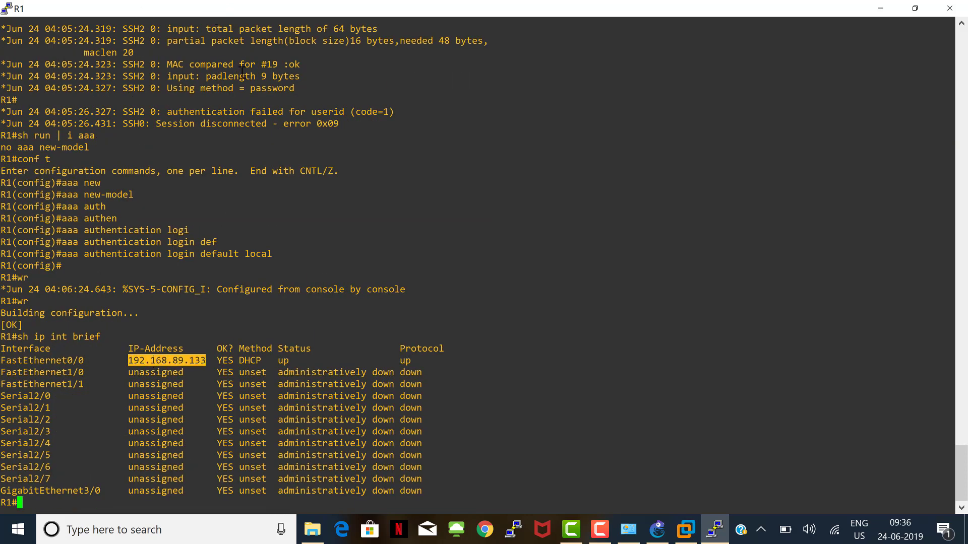
pyautogui.click(514, 529)
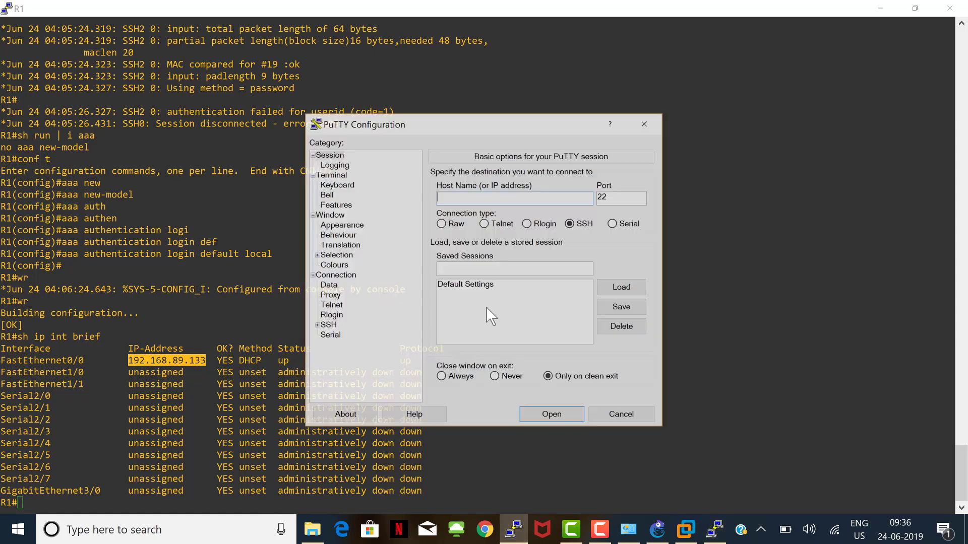
pyautogui.hotkey('ctrl', 'v')
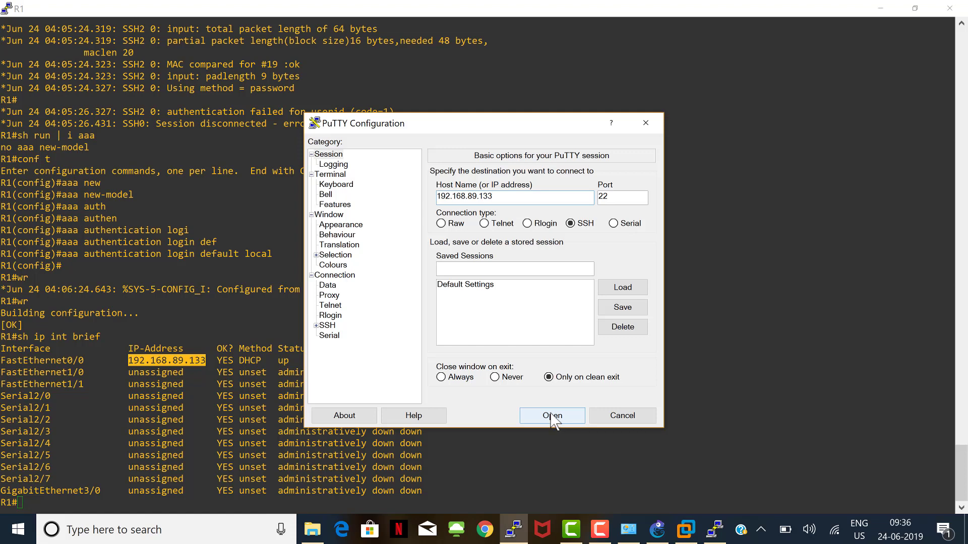
pyautogui.click(553, 416)
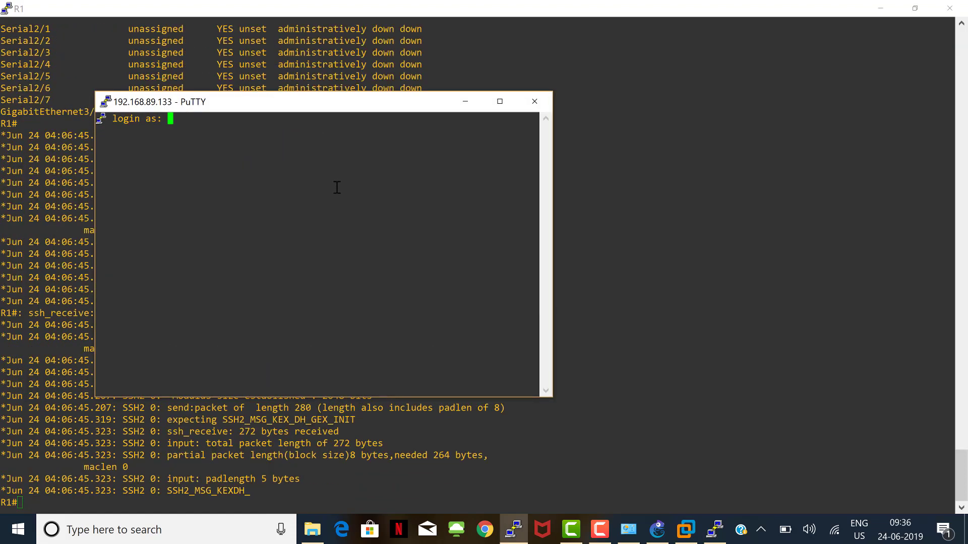
# Enter the username and password over SSH, reaching the R1> prompt in a maximized window
pyautogui.write('cisco')
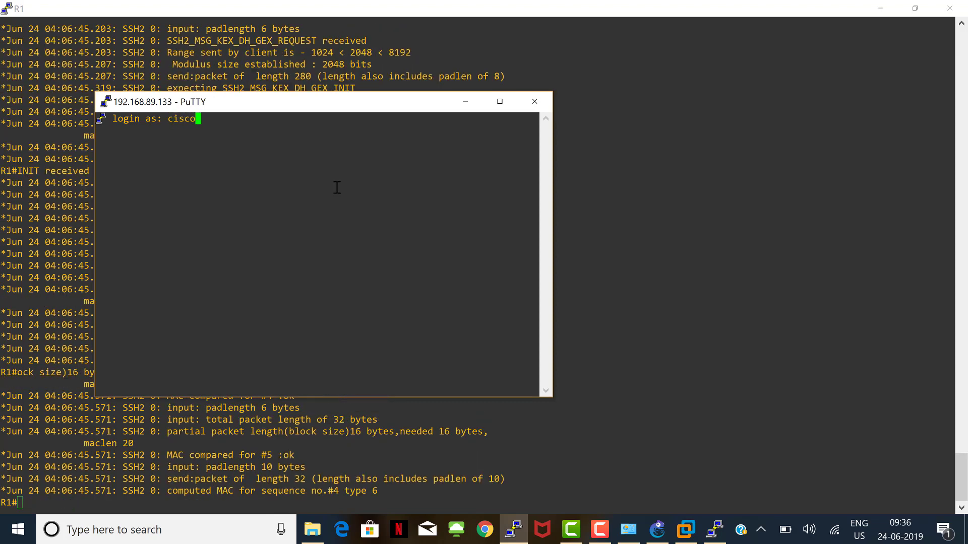
pyautogui.press('Return')
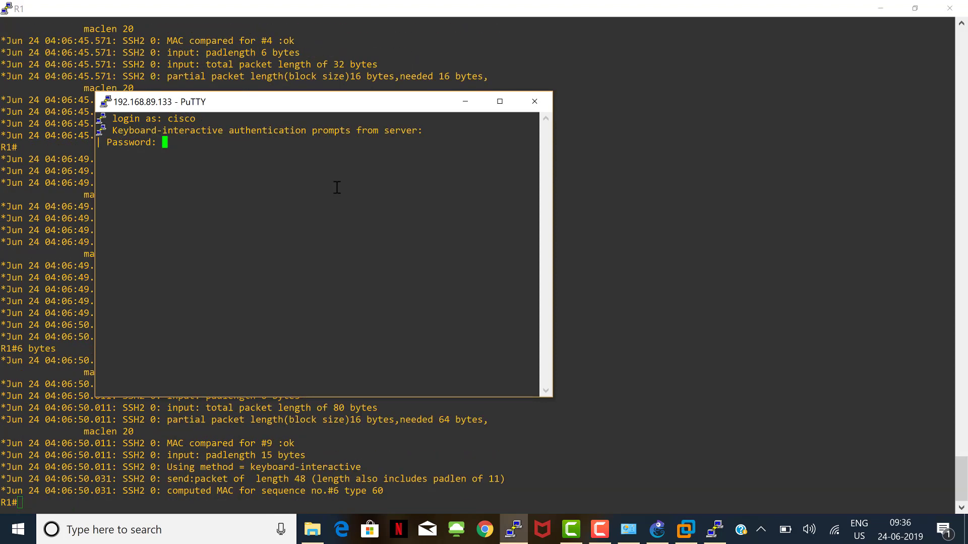
pyautogui.press('Return')
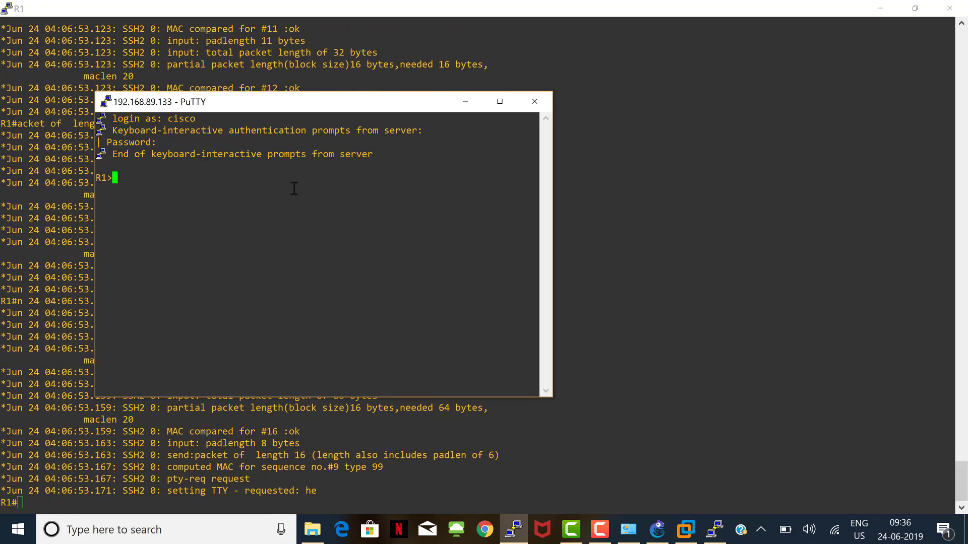
pyautogui.doubleClick(252, 104)
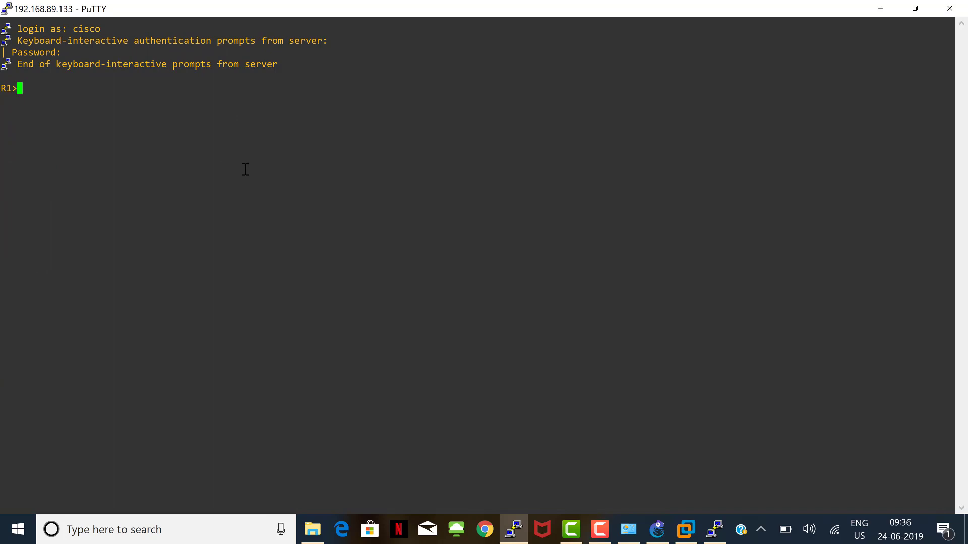
pyautogui.press('Return')
pyautogui.press('Return')
pyautogui.press('Return')
pyautogui.press('Return')
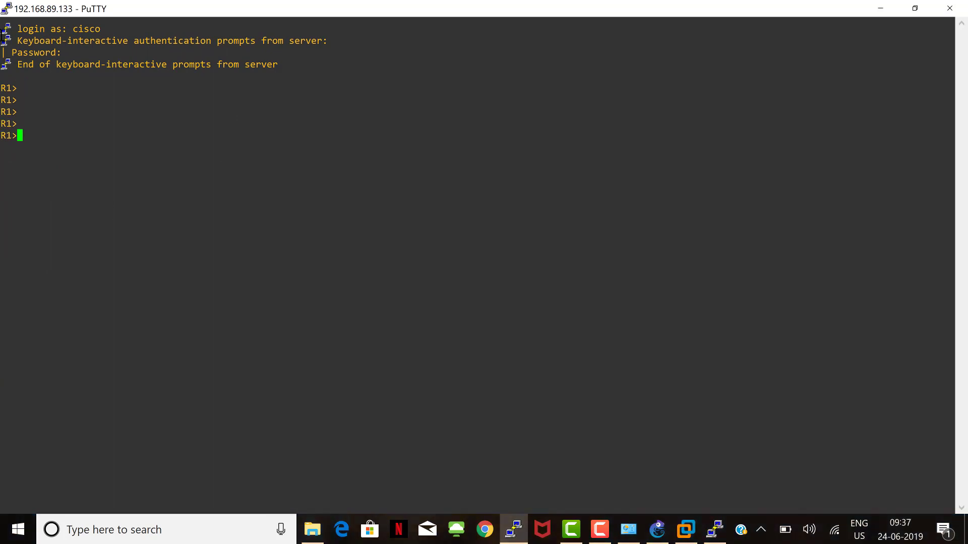
pyautogui.moveTo(5, 88); pyautogui.dragTo(24, 132)
pyautogui.click(24, 132)
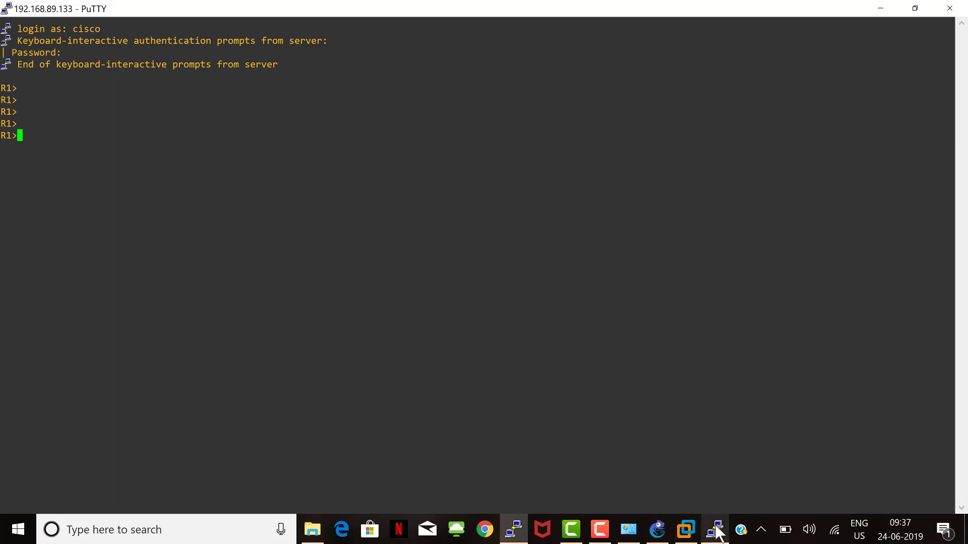
# Turn off all debugging on R1's console with 'undebug all'
pyautogui.click(514, 530)
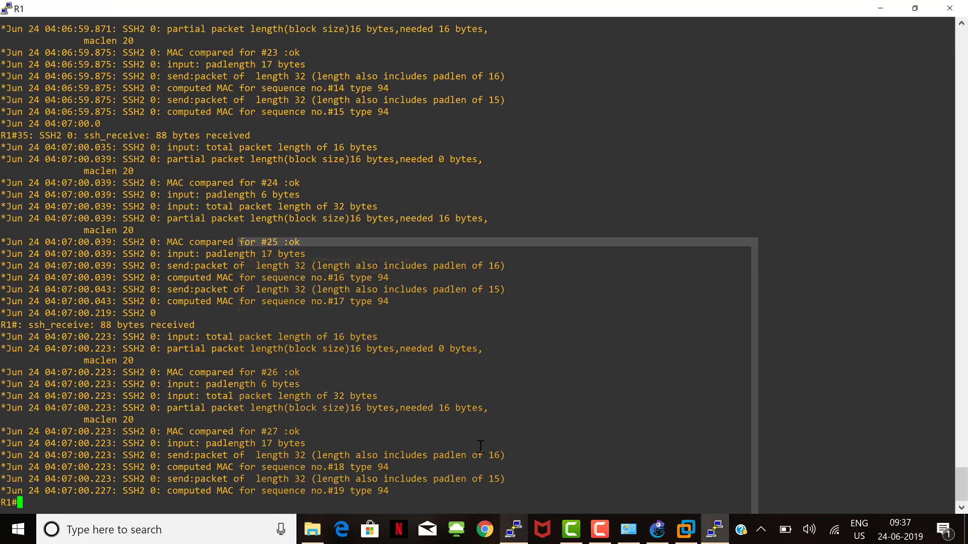
pyautogui.press('Return')
pyautogui.press('Return')
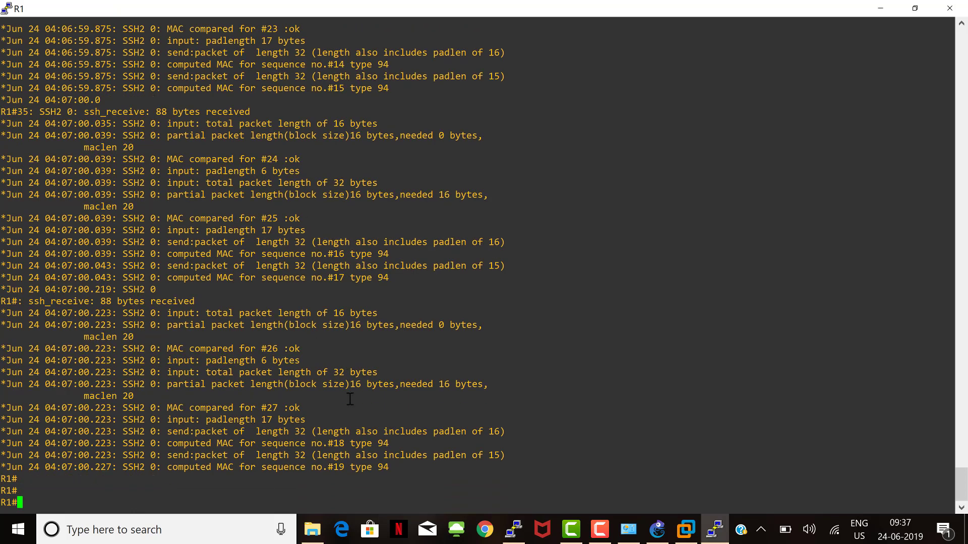
pyautogui.write('unde')
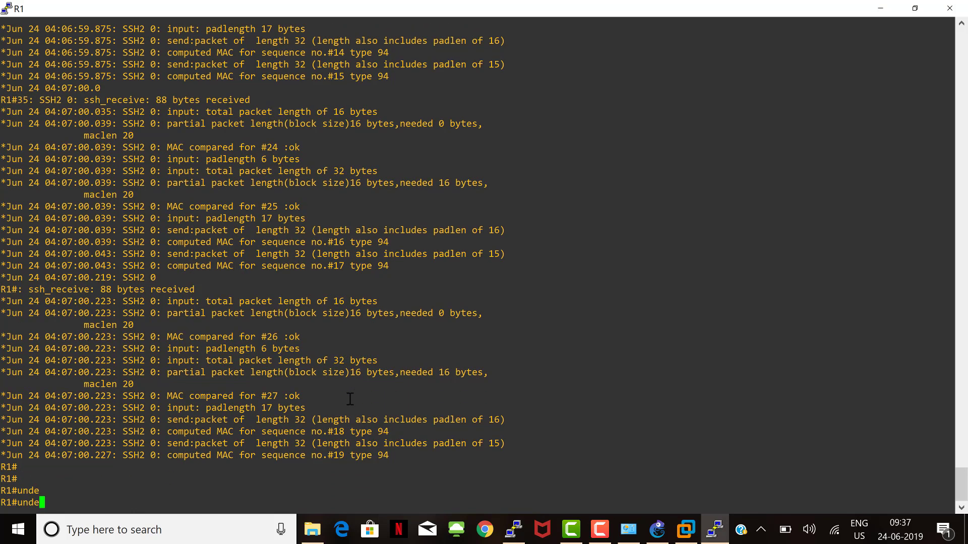
pyautogui.press('BackSpace')
pyautogui.press('BackSpace')
pyautogui.write('all')
pyautogui.press('Return')
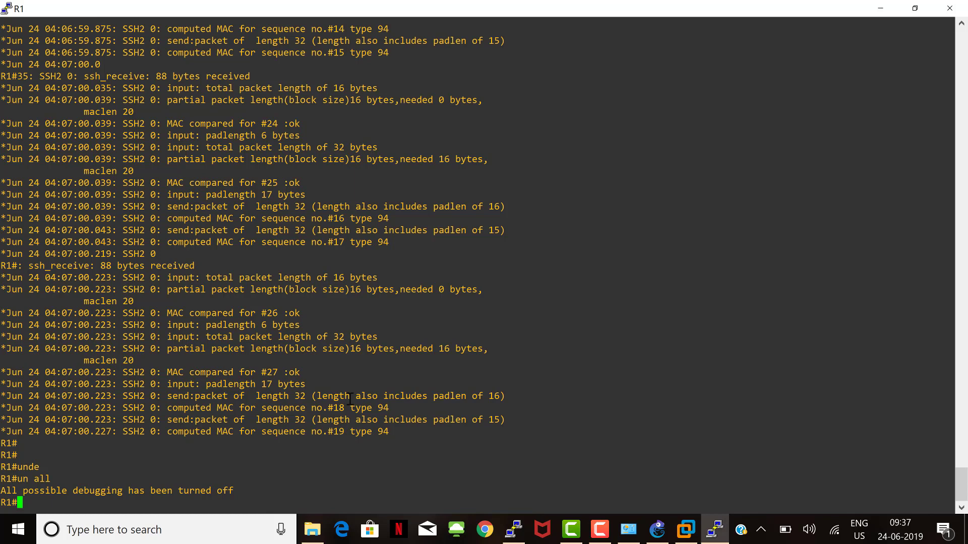
# Set VTY lines 0–4 to privilege level 15
pyautogui.write('conf t')
pyautogui.press('Return')
pyautogui.write('line ')
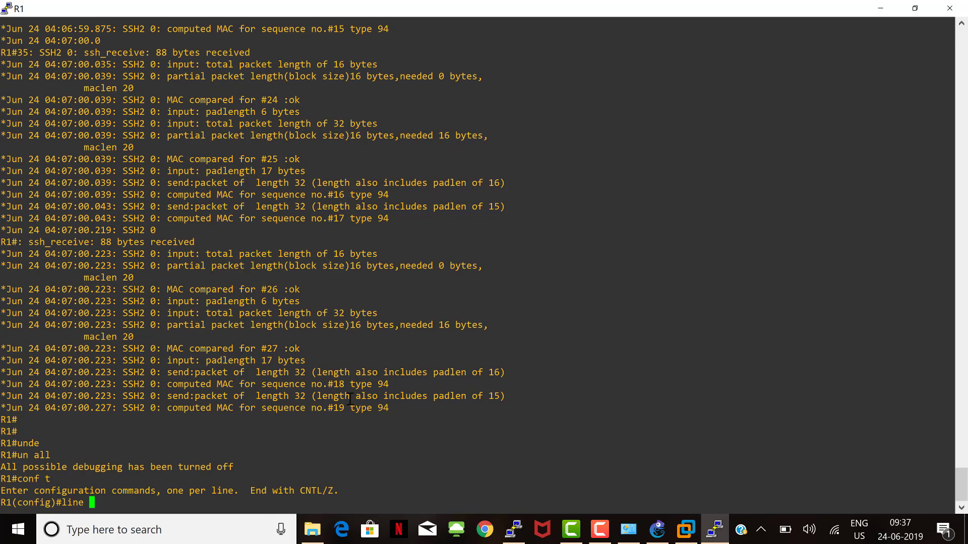
pyautogui.write('vty 0 4')
pyautogui.press('Return')
pyautogui.write('privi')
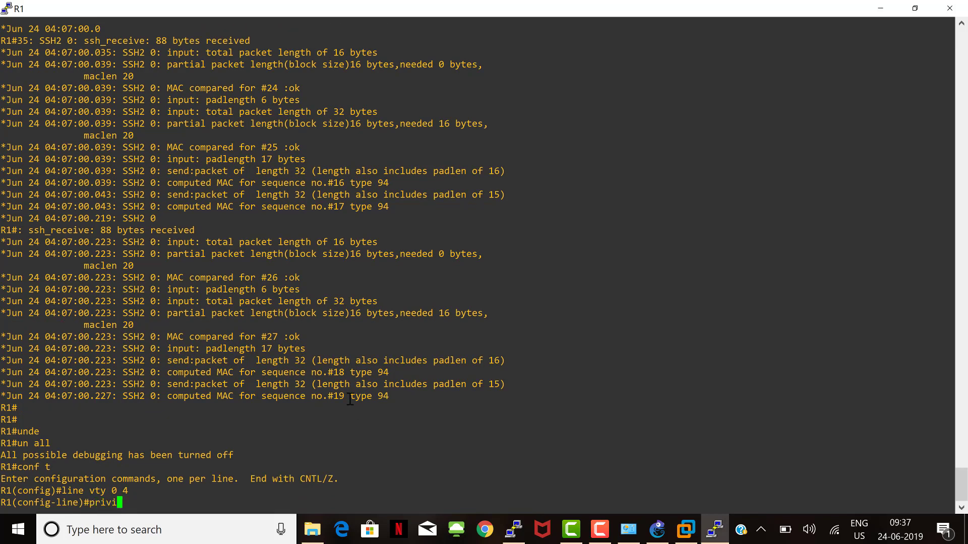
pyautogui.press('Tab')
pyautogui.write('le')
pyautogui.press('Tab')
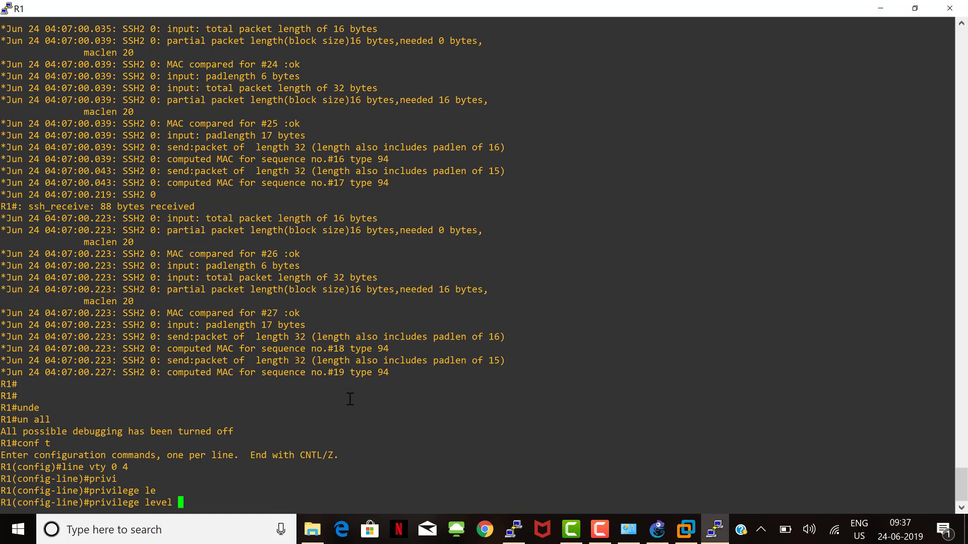
pyautogui.write('15')
pyautogui.press('Return')
# Leave configuration mode and save the configuration with wr
pyautogui.hotkey('ctrl', 'z')
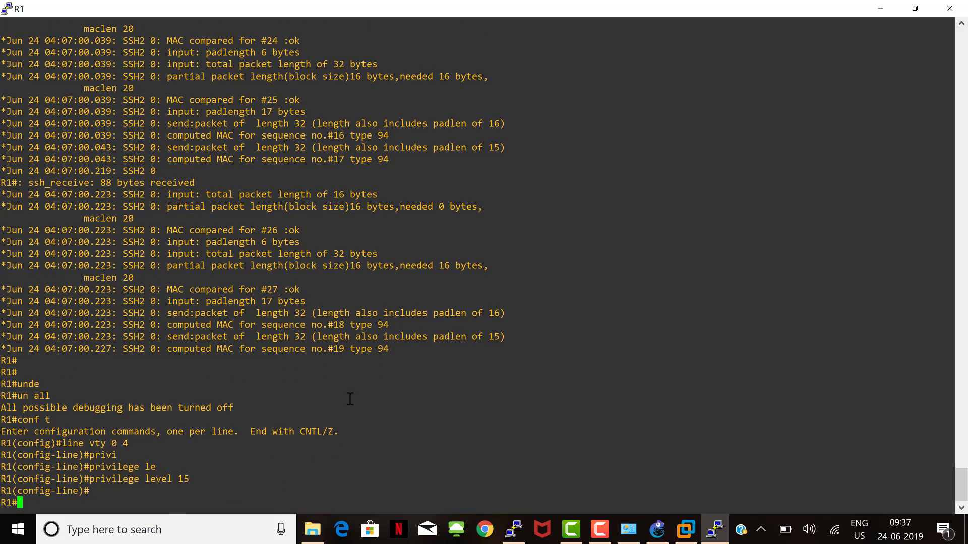
pyautogui.write('wr')
pyautogui.press('Return')
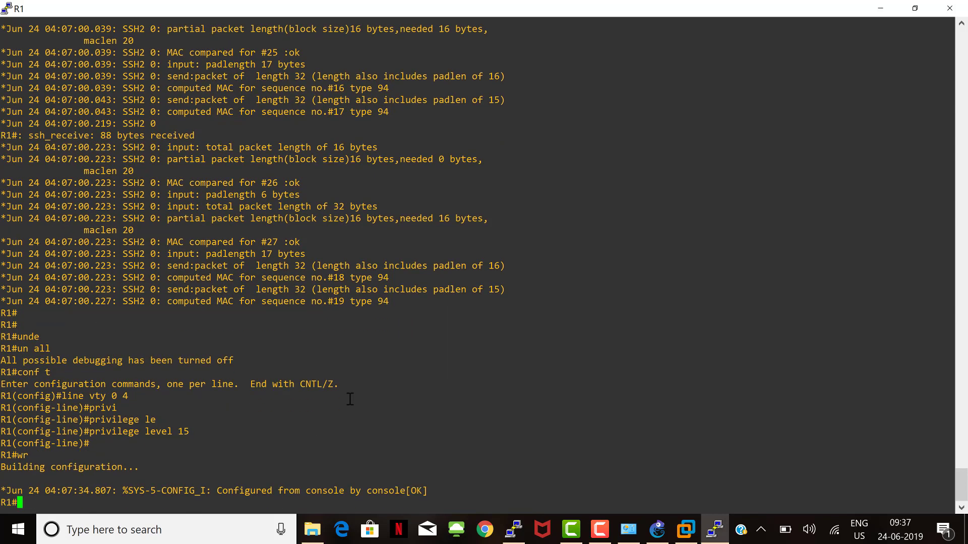
pyautogui.press('Return')
pyautogui.press('Return')
pyautogui.press('Return')
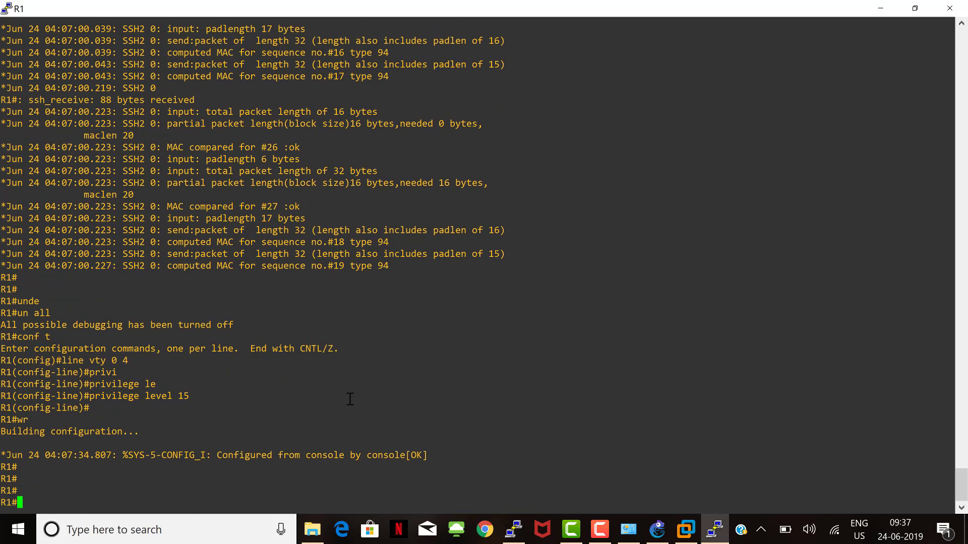
pyautogui.scroll(13, 327, 275)
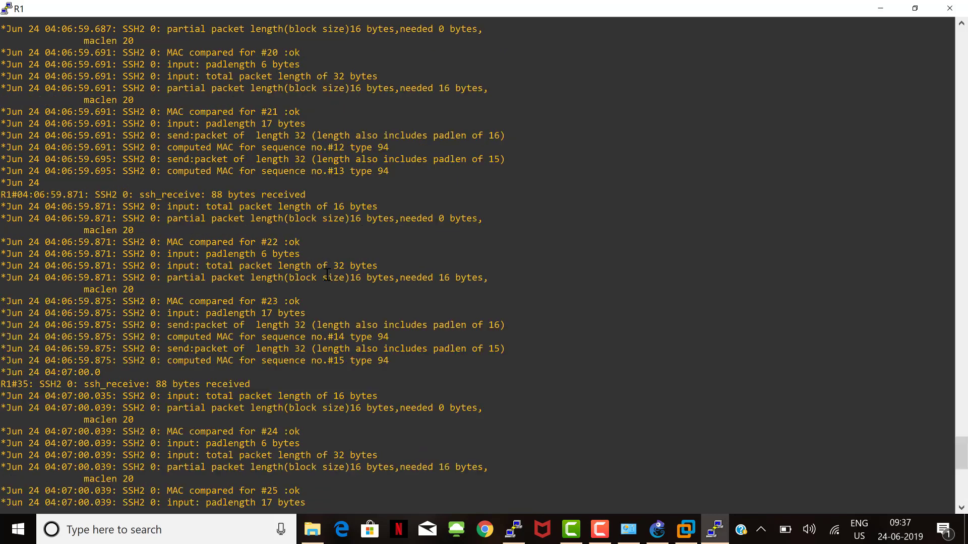
pyautogui.scroll(-13, 328, 275)
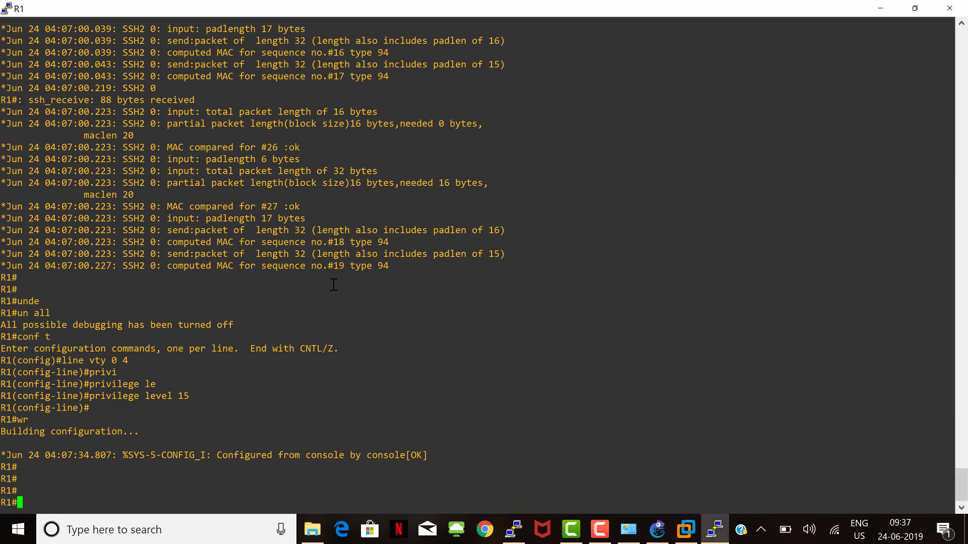
# List R1's interfaces, copy 192.168.89.133, and start a new SSH session to it
pyautogui.write('sh ip int brief')
pyautogui.press('Return')
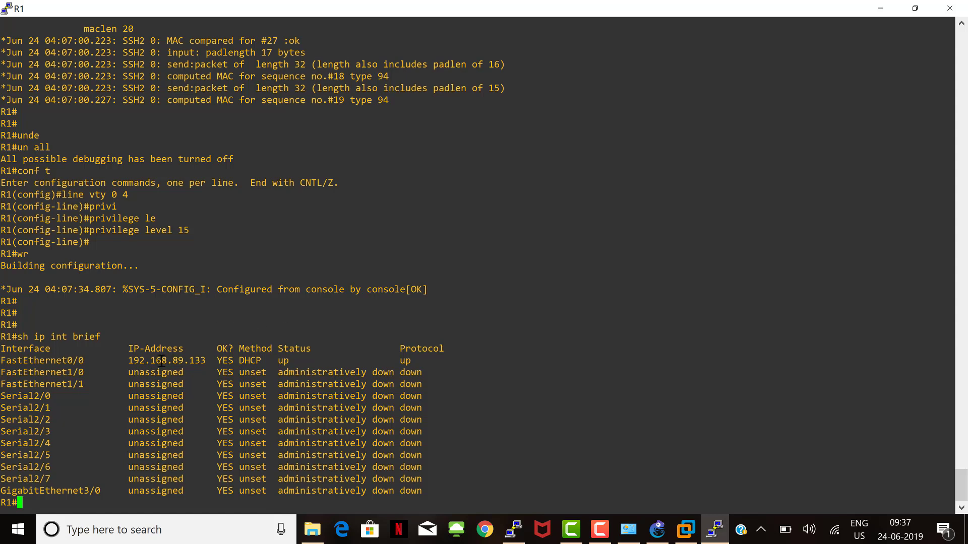
pyautogui.doubleClick(162, 360)
pyautogui.hotkey('ctrl', 'c')
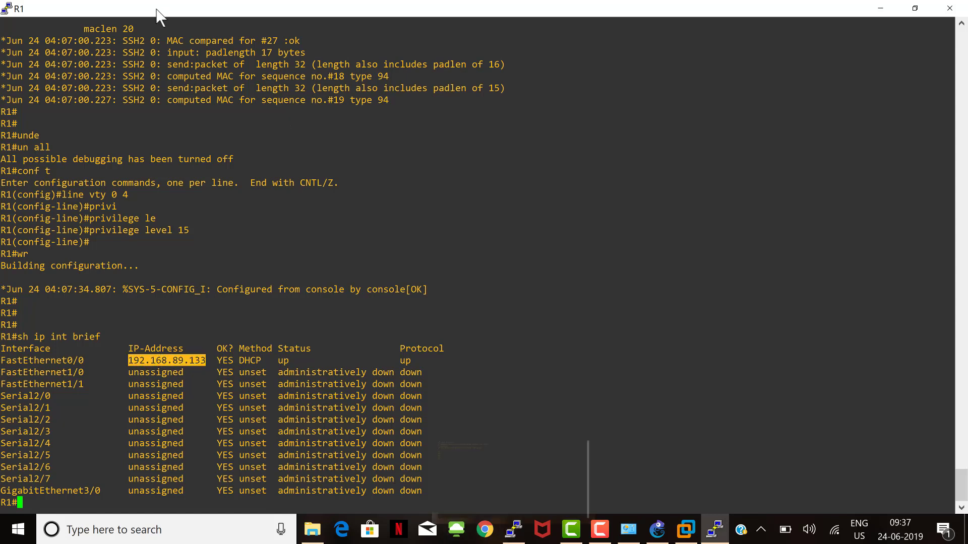
pyautogui.rightClick(156, 9)
pyautogui.click(218, 132)
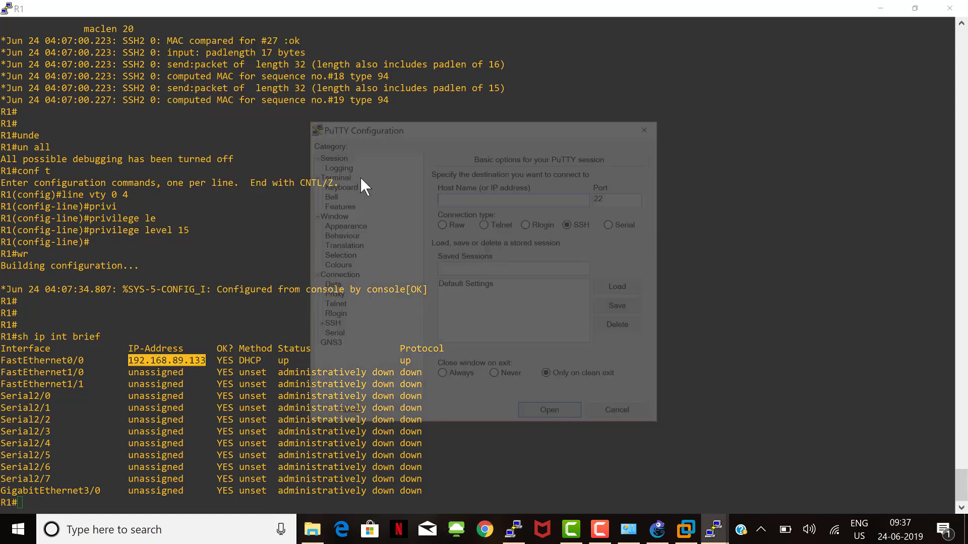
pyautogui.hotkey('ctrl', 'v')
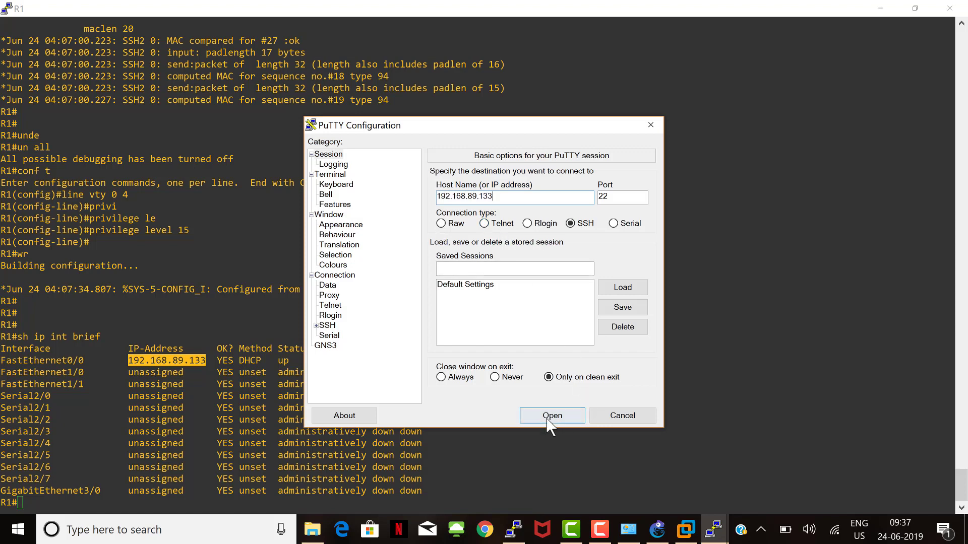
pyautogui.click(547, 420)
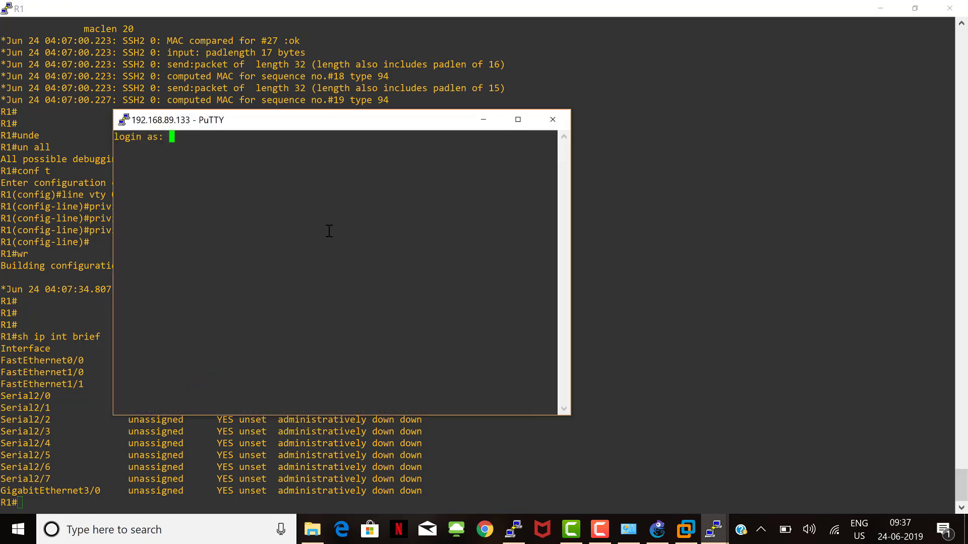
# Log in with the username and password, landing at R1#, and maximize the window
pyautogui.write('cisco')
pyautogui.press('Return')
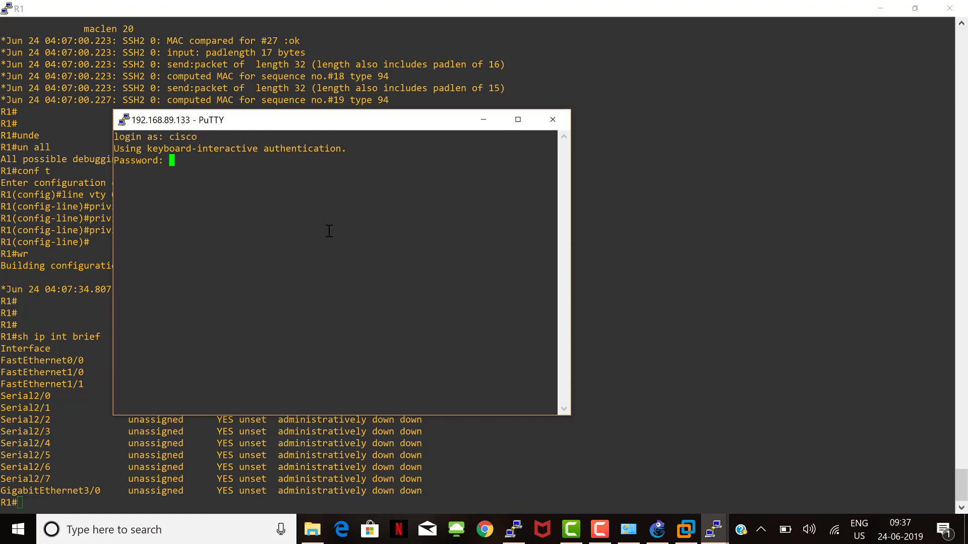
pyautogui.press('Return')
pyautogui.moveTo(122, 184); pyautogui.dragTo(146, 185)
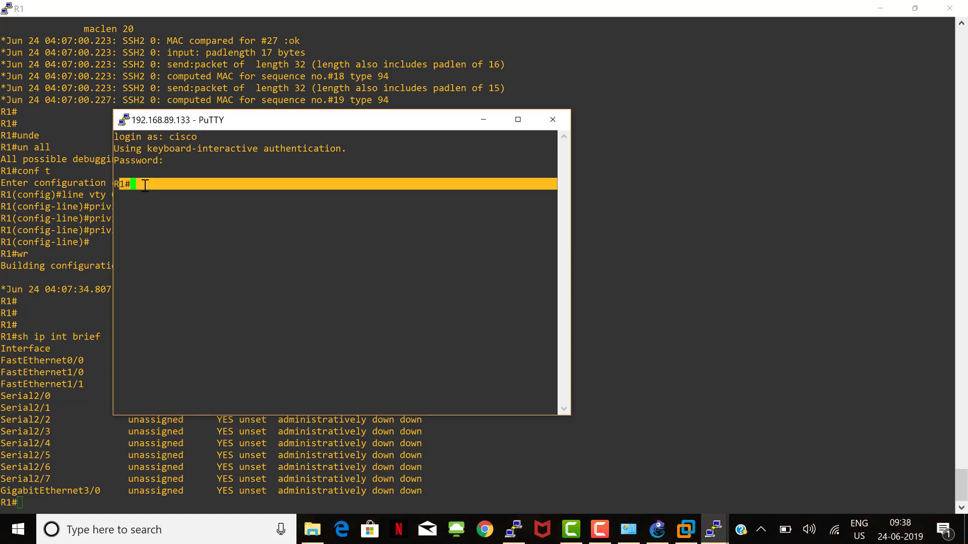
pyautogui.doubleClick(252, 121)
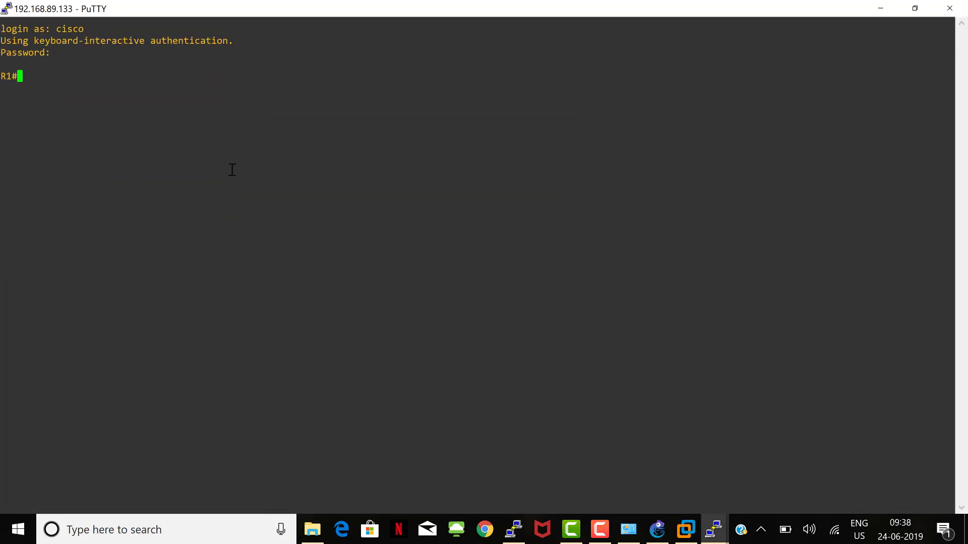
# Run 'sh ip int brief' at R1#, showing FastEthernet0/0 at 192.168.89.133 up
pyautogui.write('sh ip int brief')
pyautogui.press('Return')
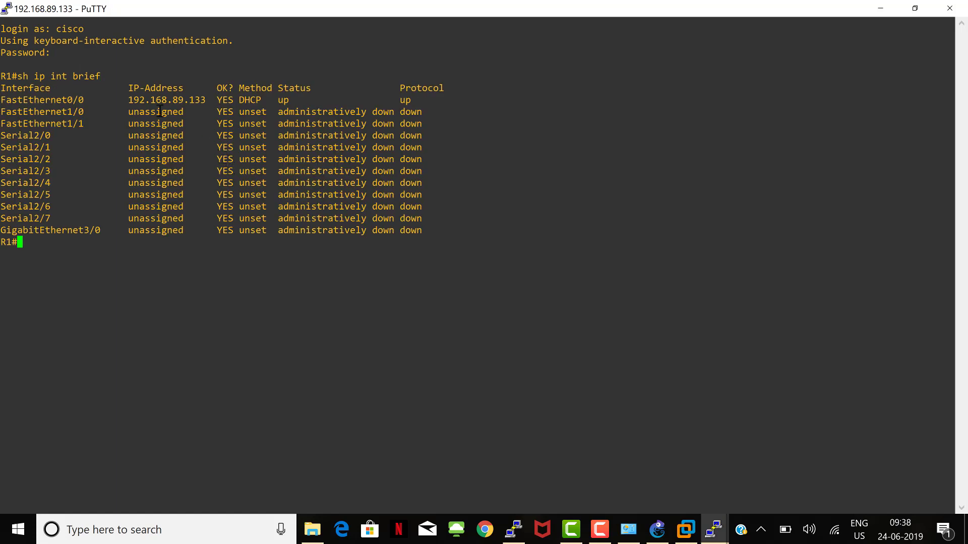
pyautogui.doubleClick(160, 106)
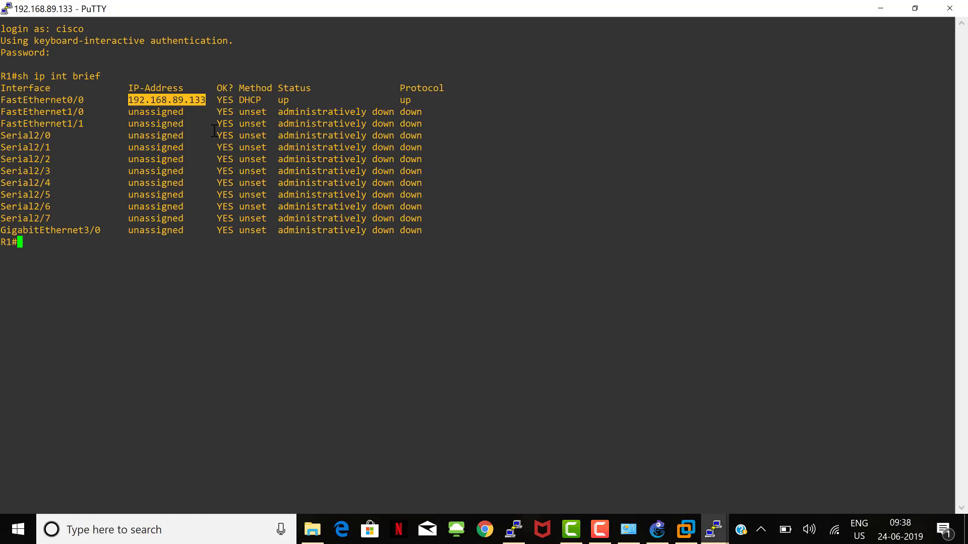
# Exit the old user-mode R1> SSH session
pyautogui.click(513, 529)
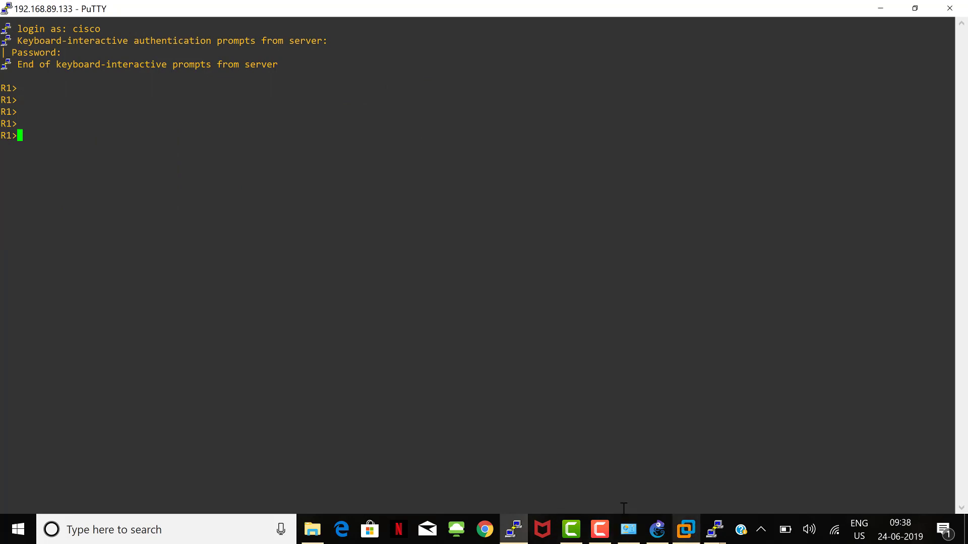
pyautogui.write('exit')
pyautogui.press('Return')
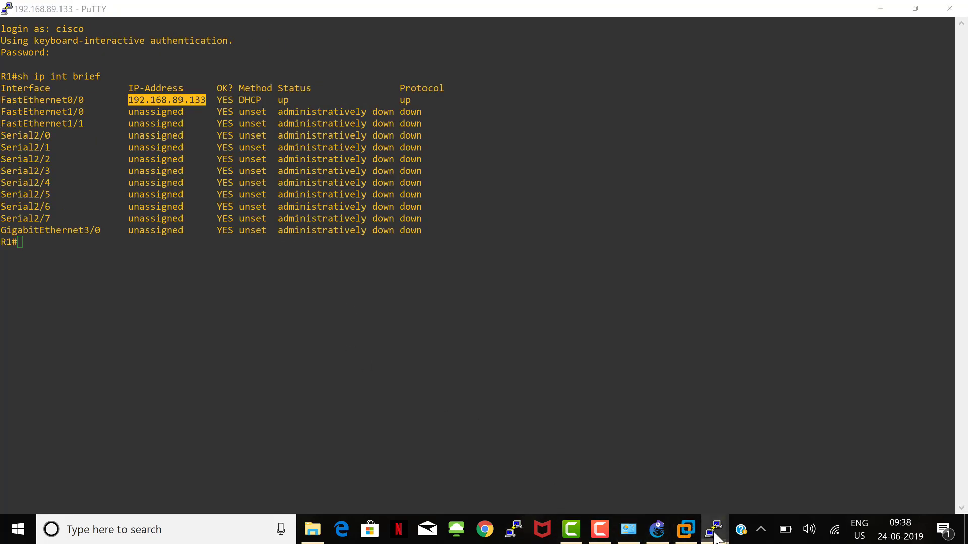
# Compare the 192.168.89.133 address in the R1 console and the privileged SSH session
pyautogui.moveTo(714, 529)
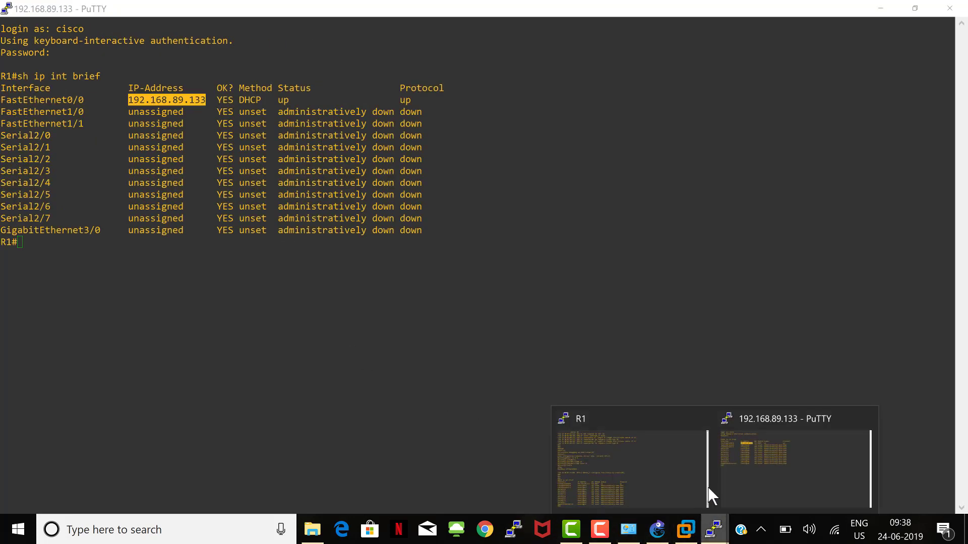
pyautogui.click(766, 459)
pyautogui.click(724, 527)
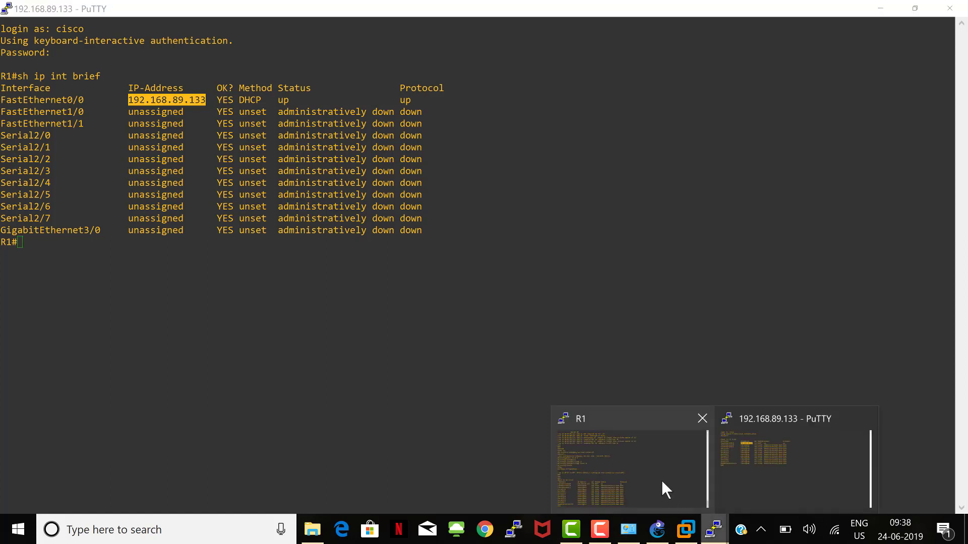
pyautogui.click(652, 475)
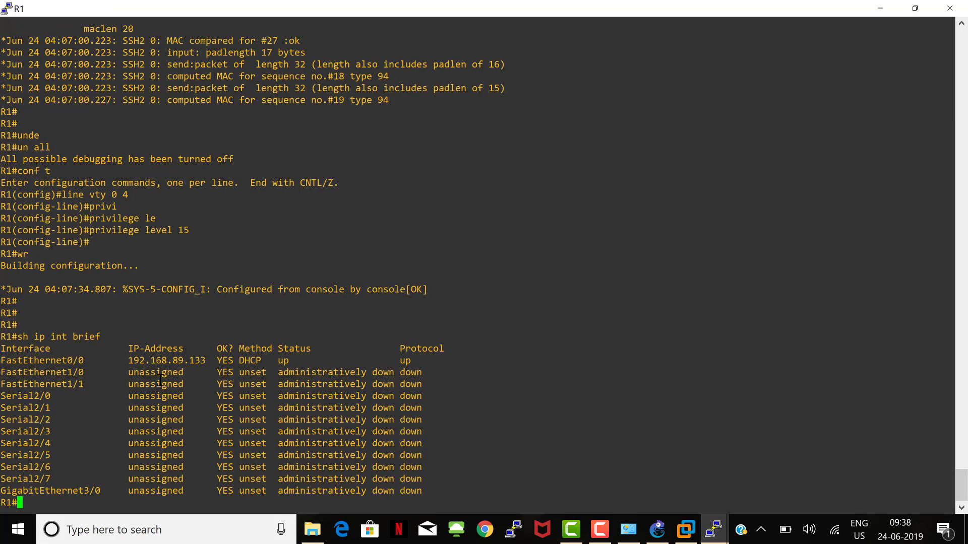
pyautogui.doubleClick(172, 360)
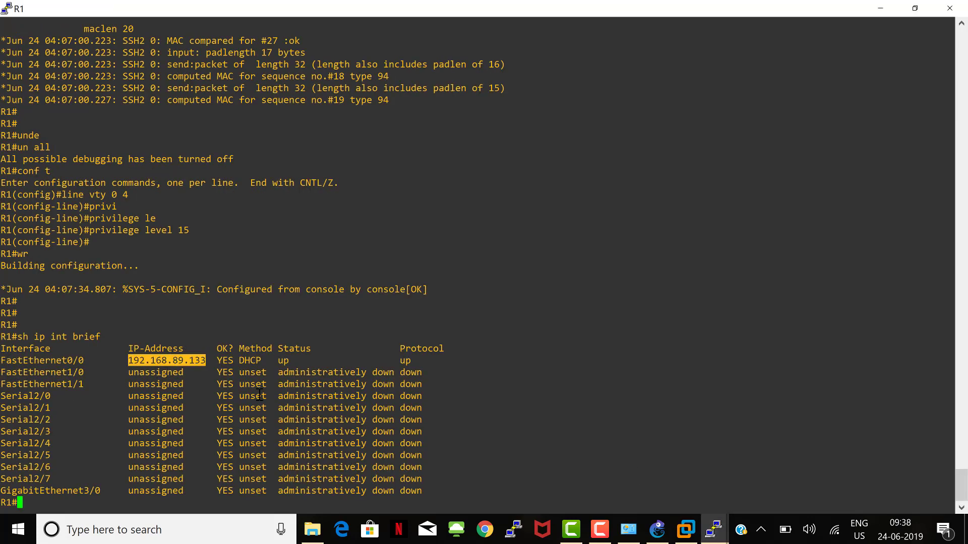
pyautogui.click(724, 529)
pyautogui.click(744, 494)
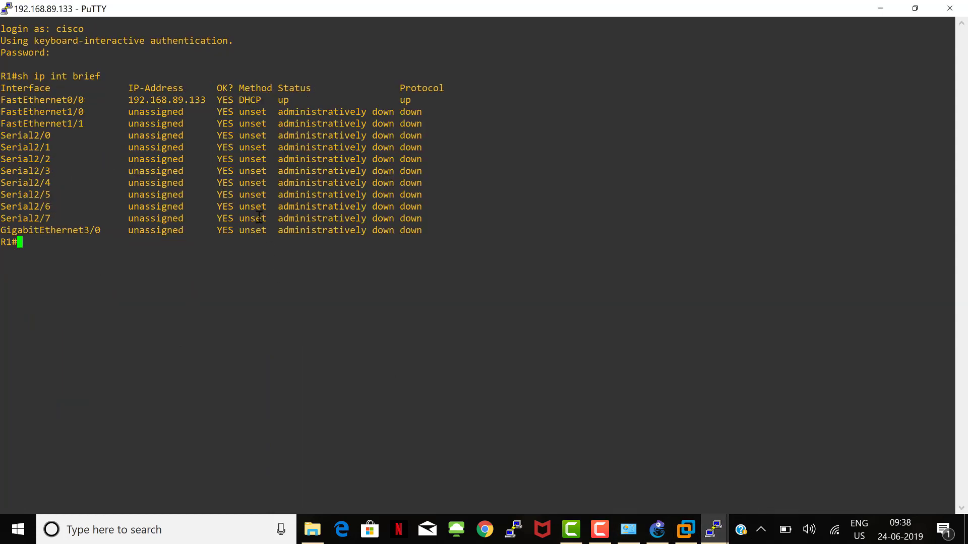
pyautogui.moveTo(658, 530)
pyautogui.doubleClick(166, 98)
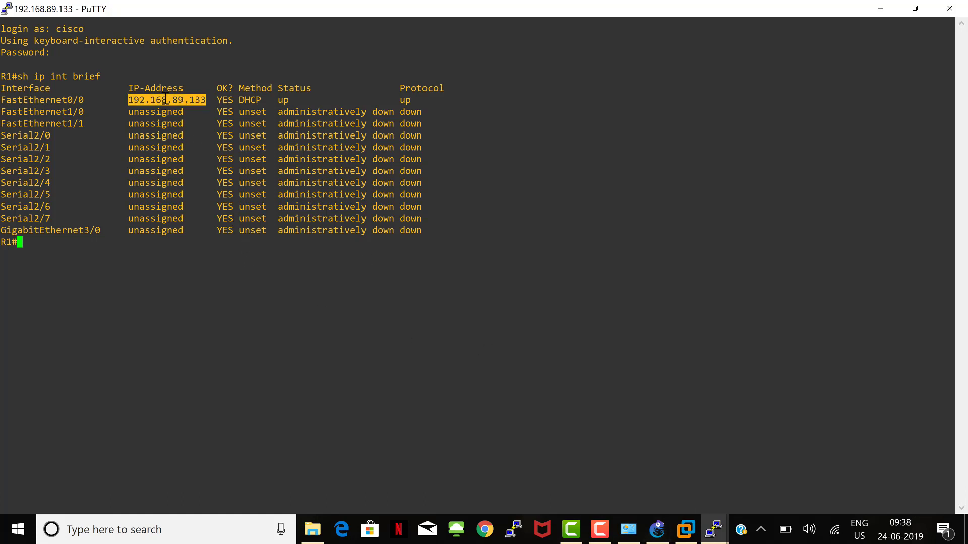